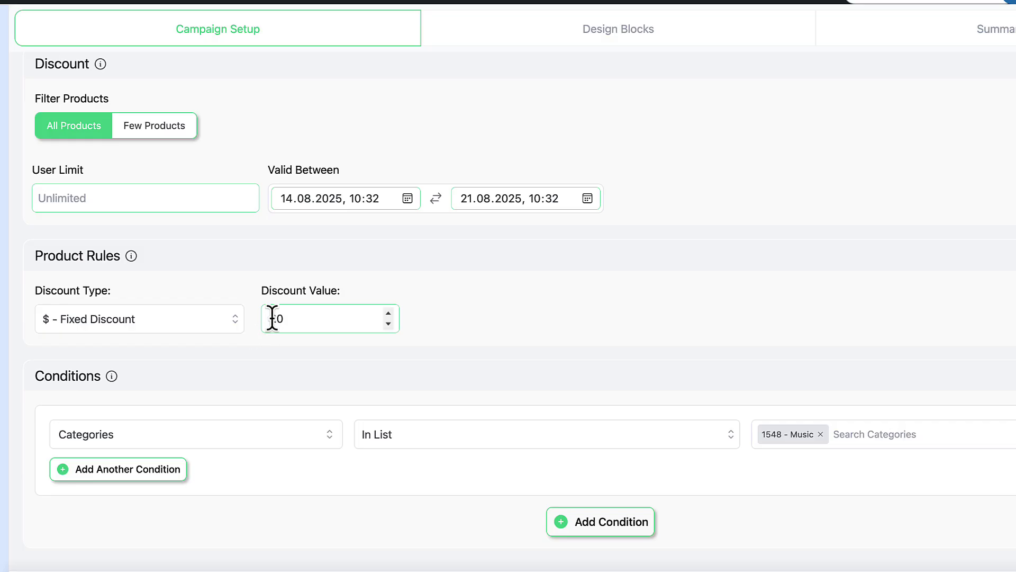
# Step: Set the fixed discount value to 30 in the product rules
pyautogui.doubleClick(271, 317)
pyautogui.write('30')
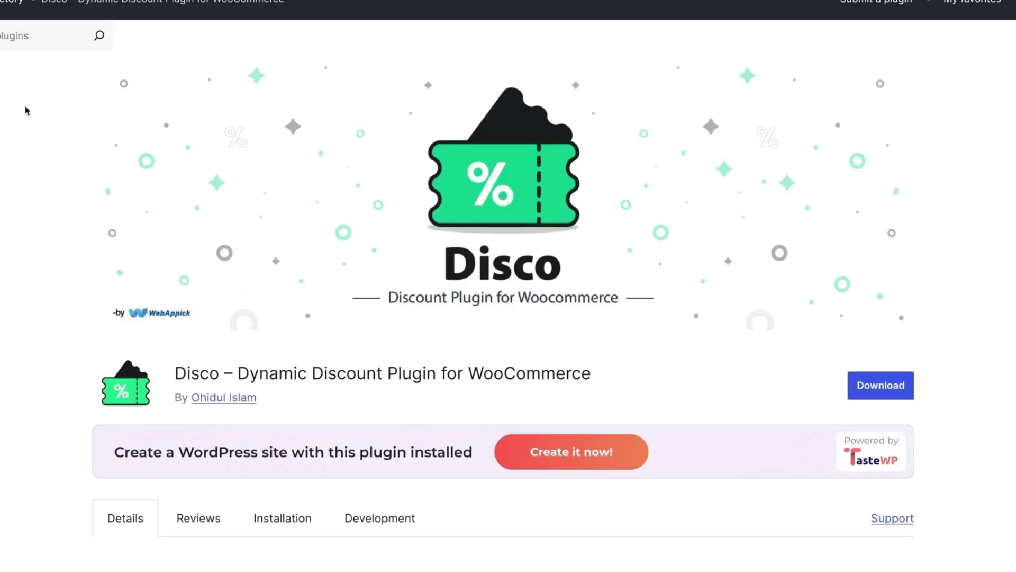
# Step: Examine the plugin page's description, version details, ratings and feature overview for the Disco dynamic discount plugin
pyautogui.scroll(-3, 508, 297)
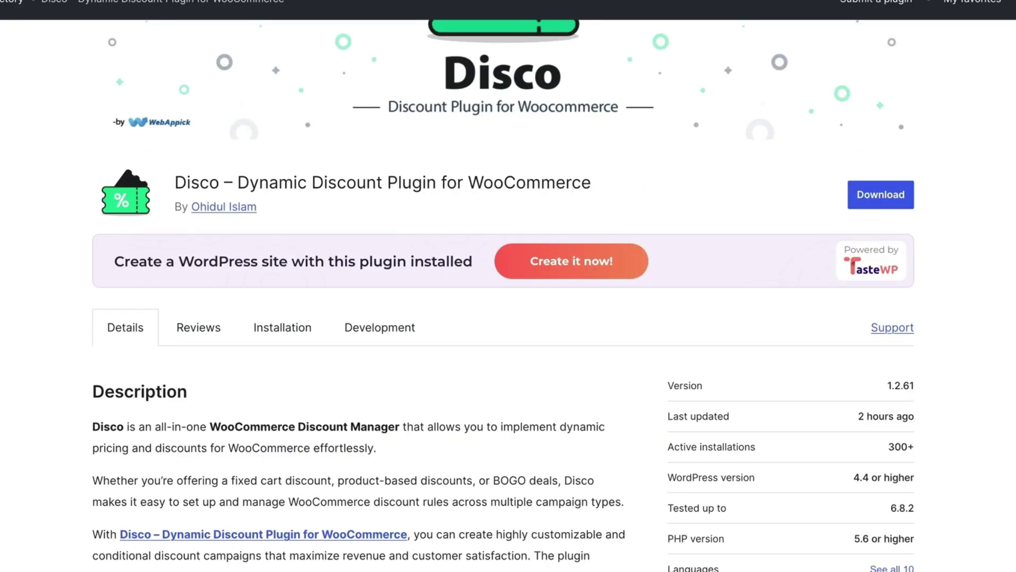
pyautogui.scroll(-3, 508, 297)
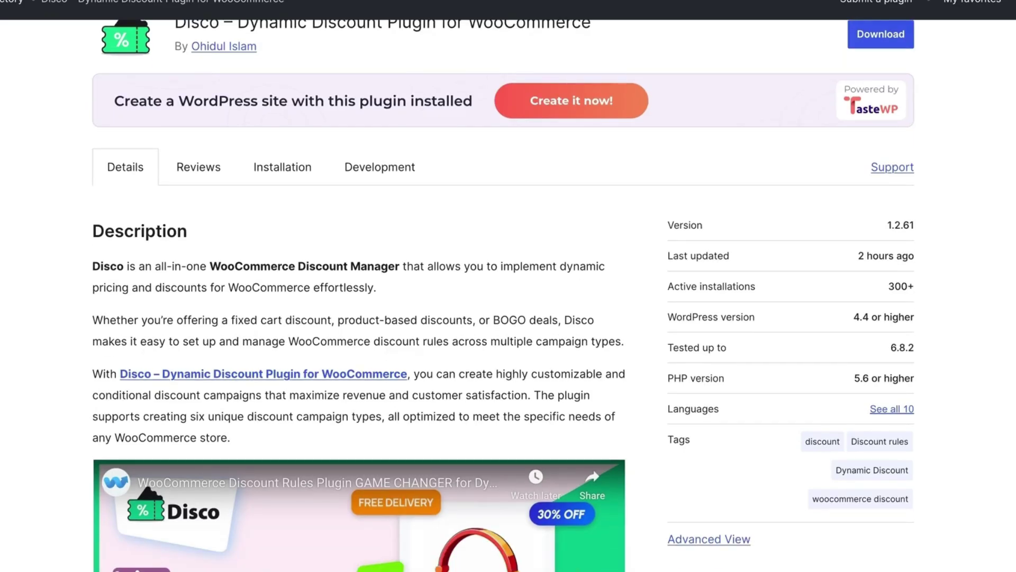
pyautogui.scroll(-2, 508, 296)
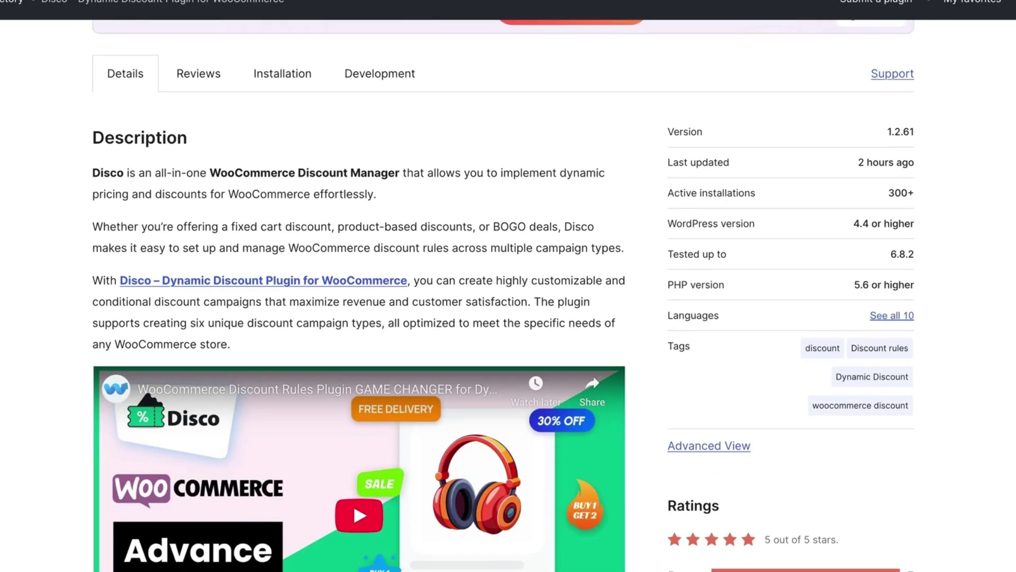
pyautogui.scroll(-1, 508, 297)
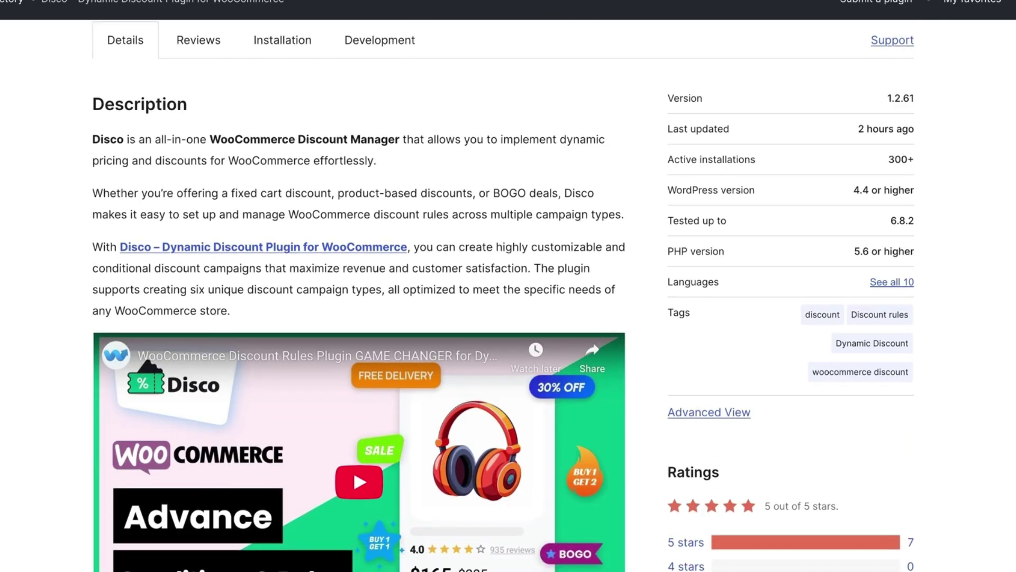
pyautogui.scroll(2, 508, 296)
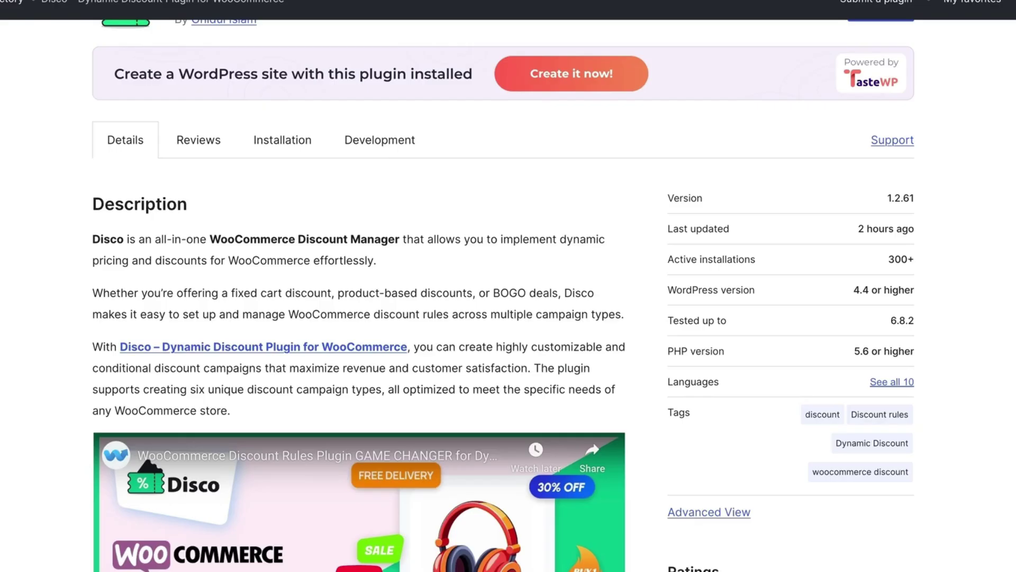
pyautogui.scroll(-2, 508, 296)
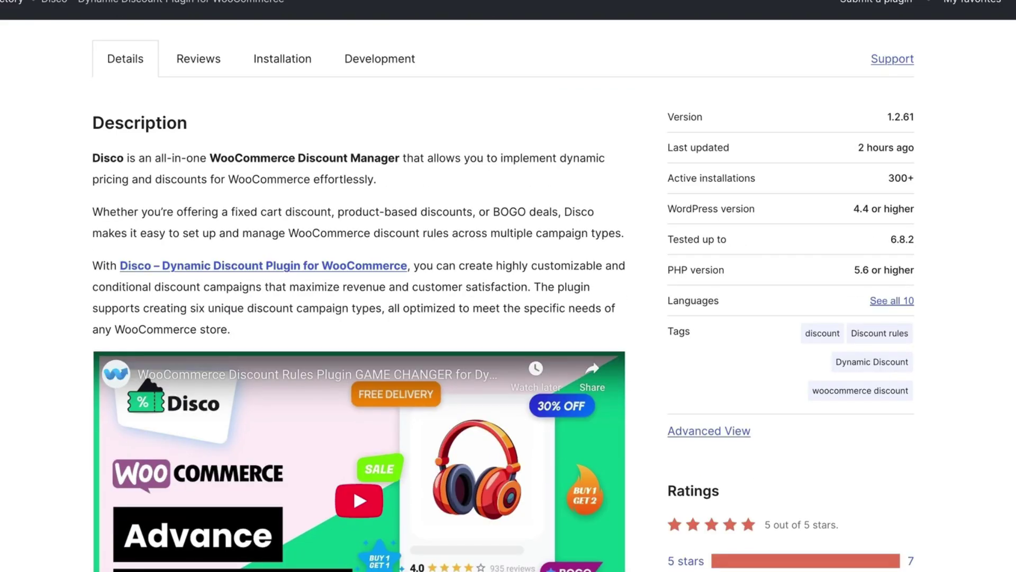
pyautogui.scroll(-12, 508, 296)
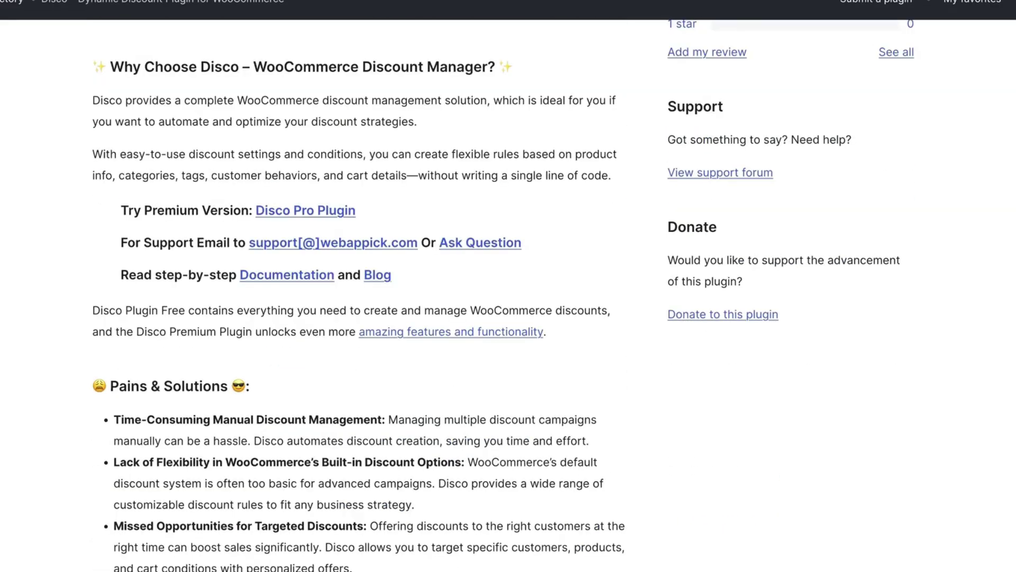
pyautogui.scroll(15, 508, 296)
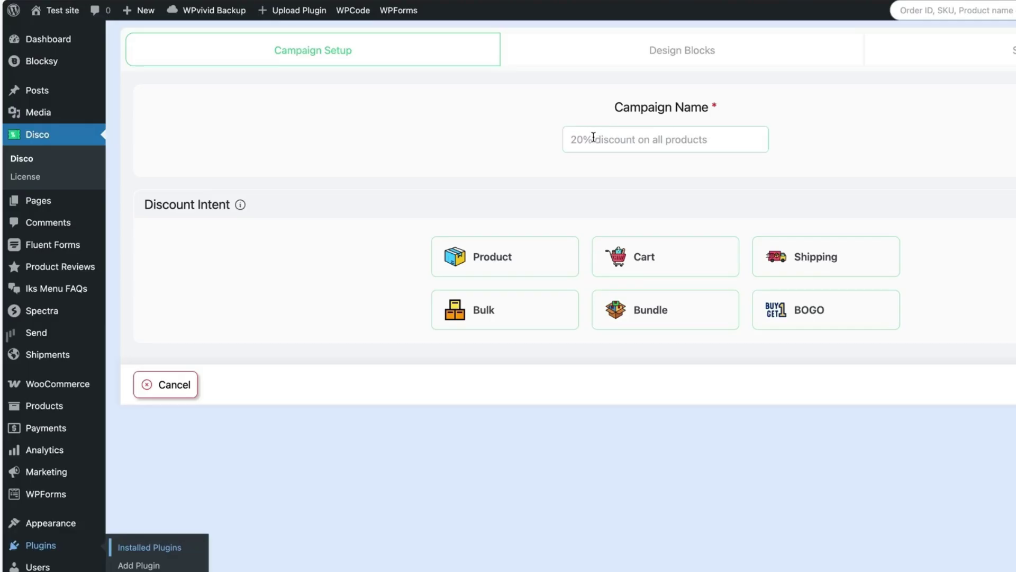
# Step: Name the campaign "15% off for Neonchorus album" and choose Product as the discount intent
pyautogui.click(572, 139)
pyautogui.write('15%')
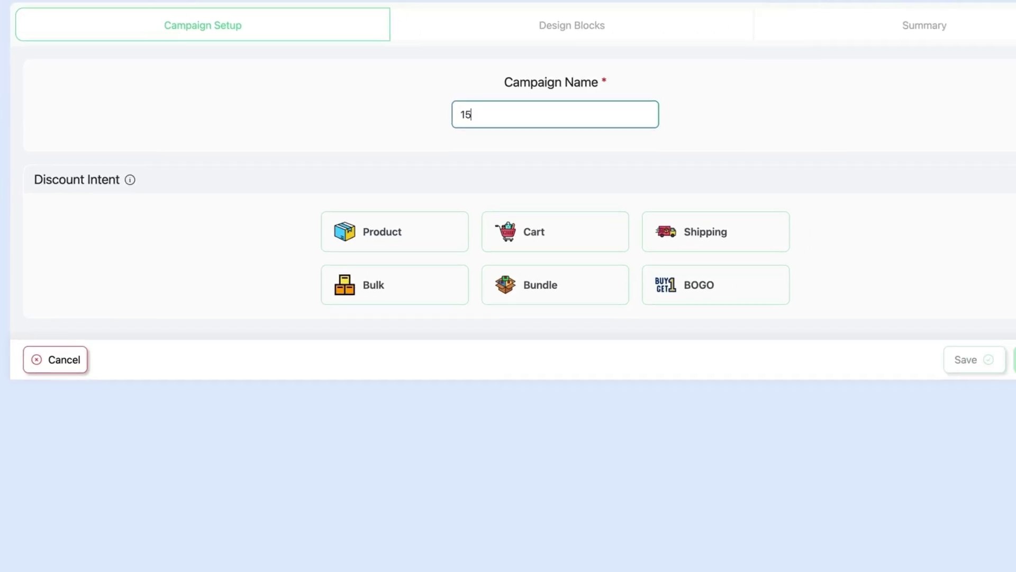
pyautogui.write(' off for Neonchorus album')
pyautogui.press('Left')
pyautogui.press('Left')
pyautogui.press('Left')
pyautogui.press('Left')
pyautogui.press('Left')
pyautogui.press('Left')
pyautogui.press('Left')
pyautogui.press('Left')
pyautogui.press('Left')
pyautogui.press('Left')
pyautogui.press('Left')
pyautogui.press('Left')
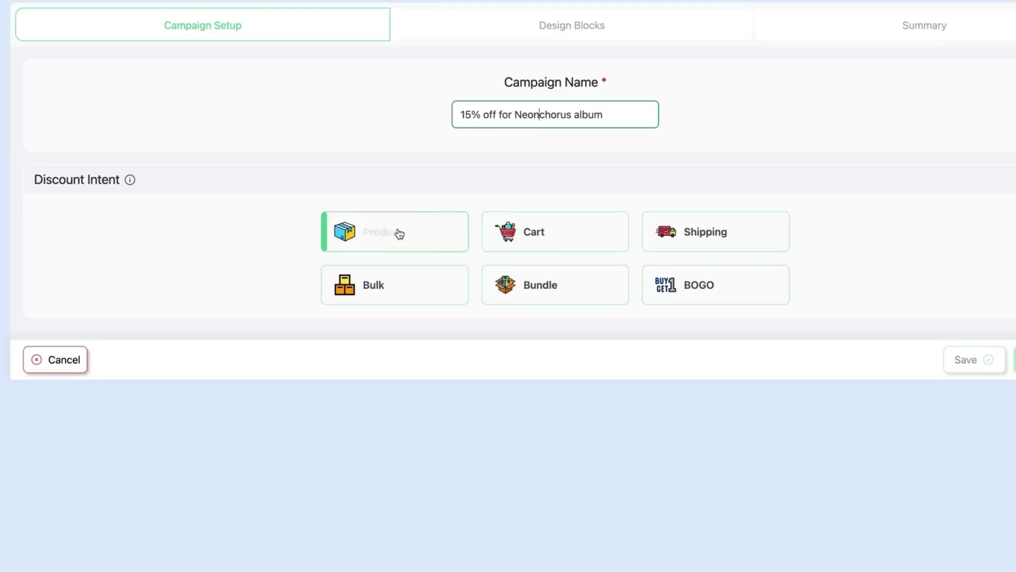
pyautogui.click(400, 234)
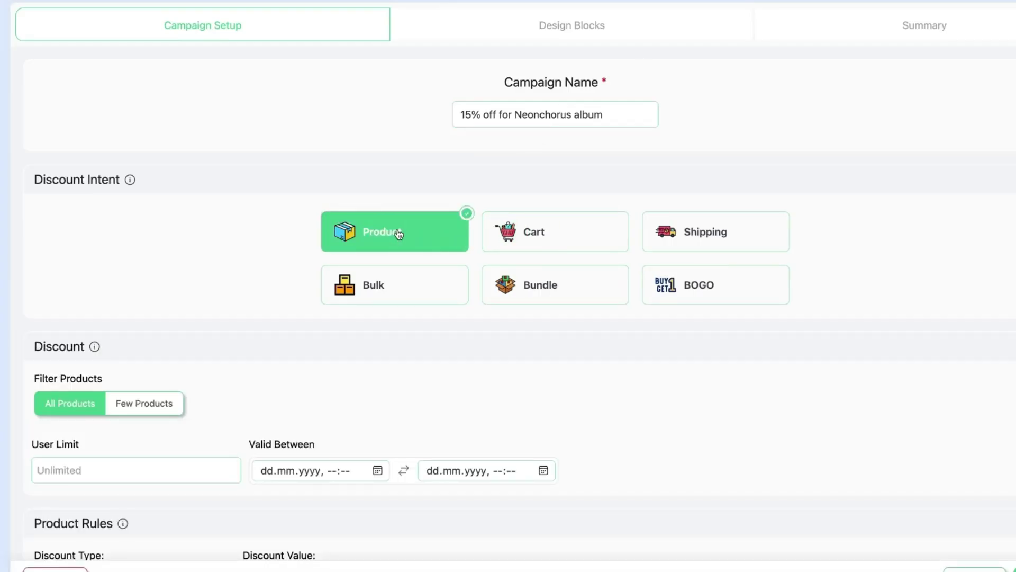
# Step: Limit the discount to a few products and add NeonChorus Greatest Hits Indie to the selection
pyautogui.scroll(-5, 371, 257)
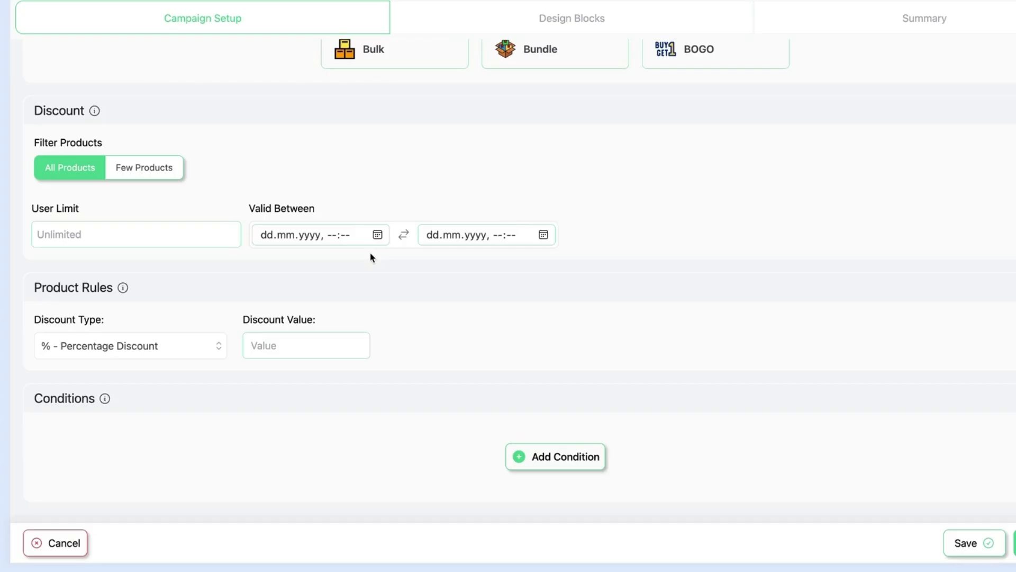
pyautogui.click(159, 174)
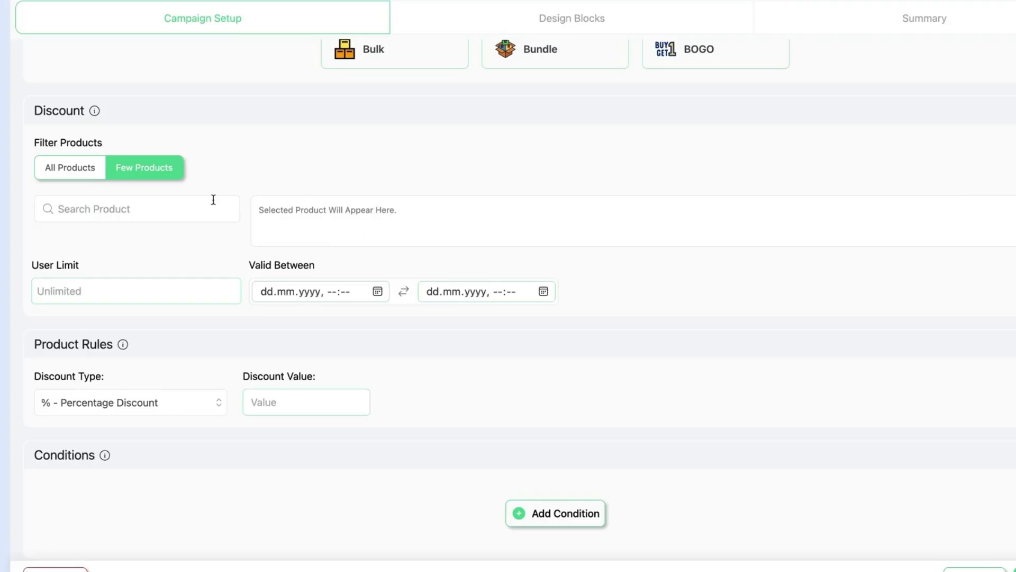
pyautogui.click(94, 211)
pyautogui.write('ne')
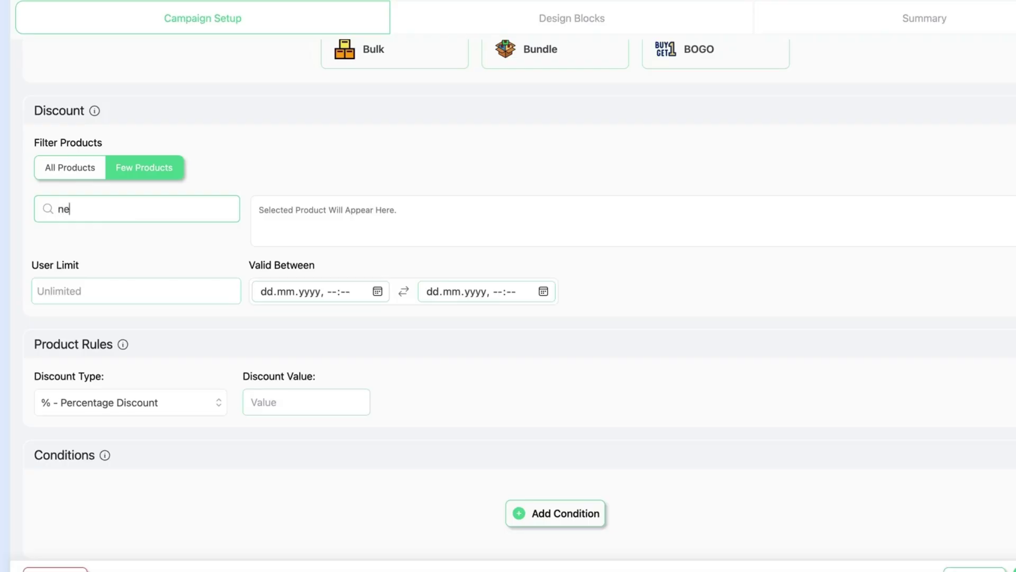
pyautogui.write('onchorus')
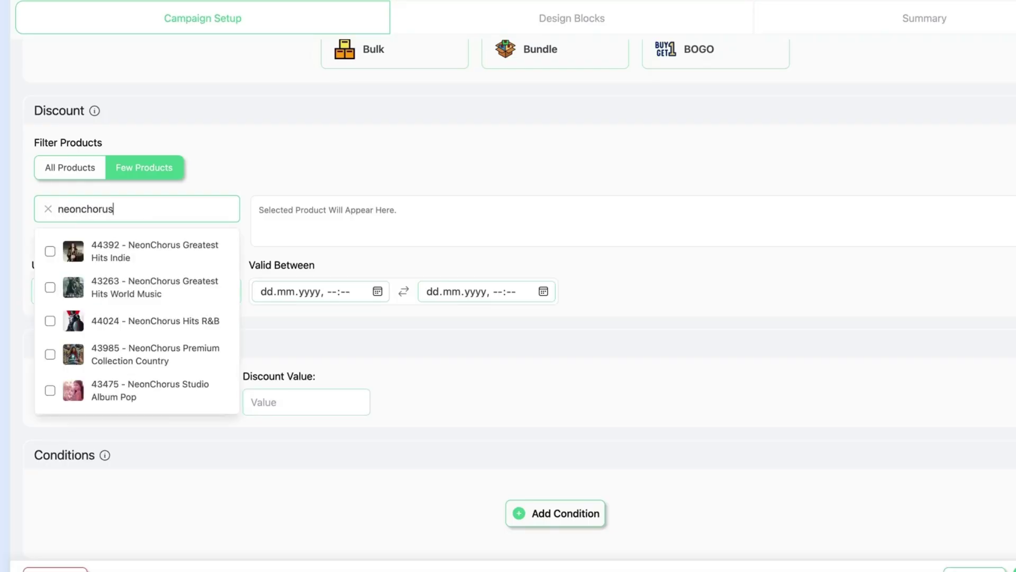
pyautogui.click(50, 251)
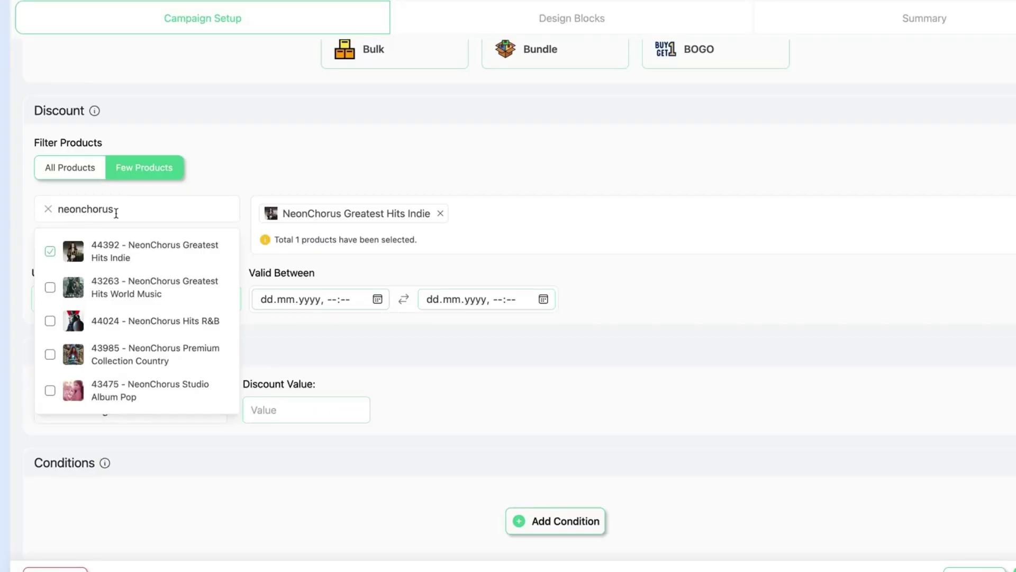
# Step: Search for "nectarbeats" and add the first NectarBeats Classics Rock product to the selected discount products
pyautogui.click(48, 209)
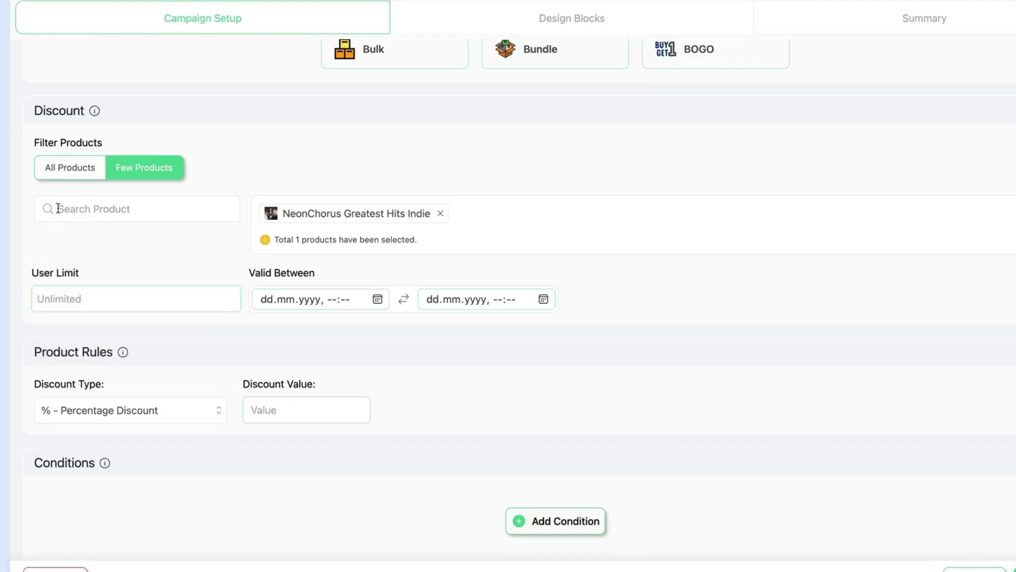
pyautogui.click(58, 208)
pyautogui.write('nectarbeats')
pyautogui.click(50, 251)
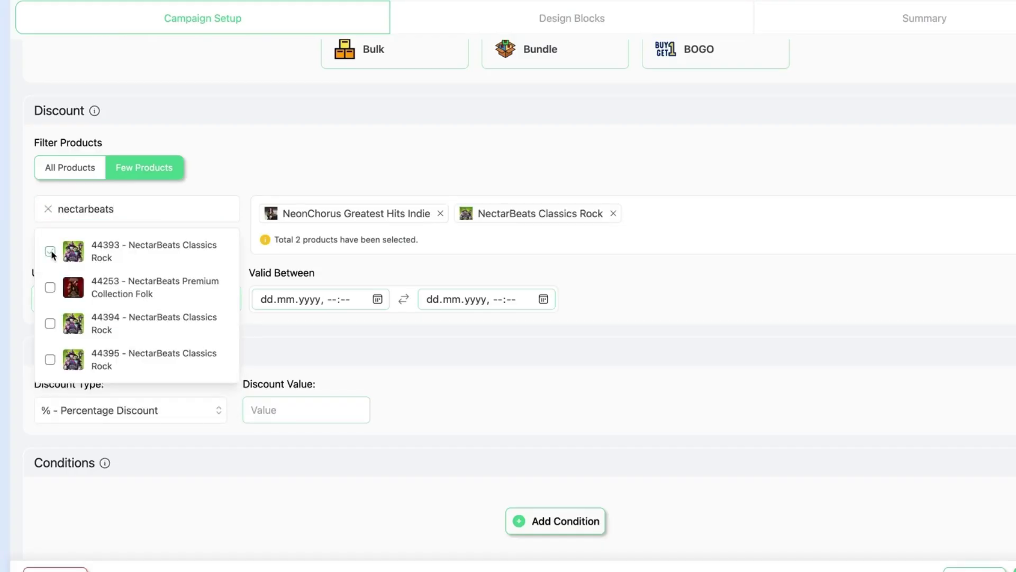
pyautogui.click(410, 154)
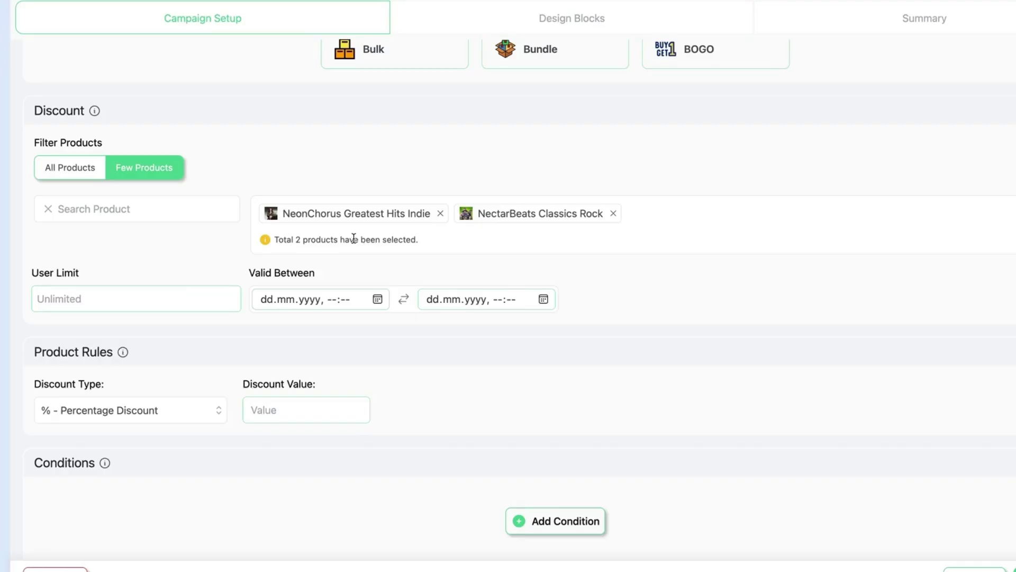
# Step: Try a user limit of 5 for the discount, and return the limit to unlimited
pyautogui.click(234, 295)
pyautogui.click(234, 295)
pyautogui.click(234, 294)
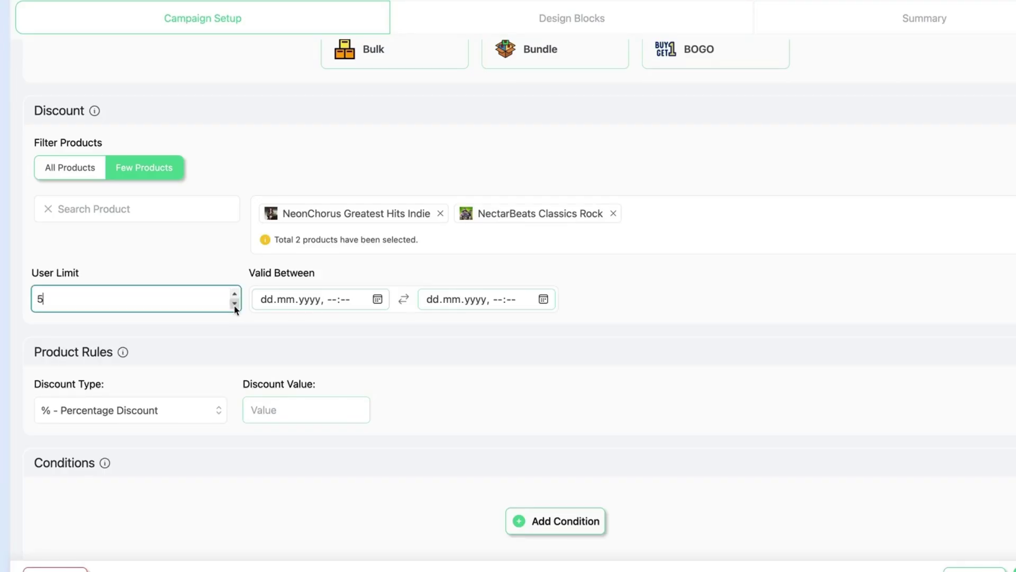
pyautogui.click(235, 302)
pyautogui.click(235, 303)
pyautogui.click(235, 303)
pyautogui.click(234, 303)
pyautogui.click(235, 303)
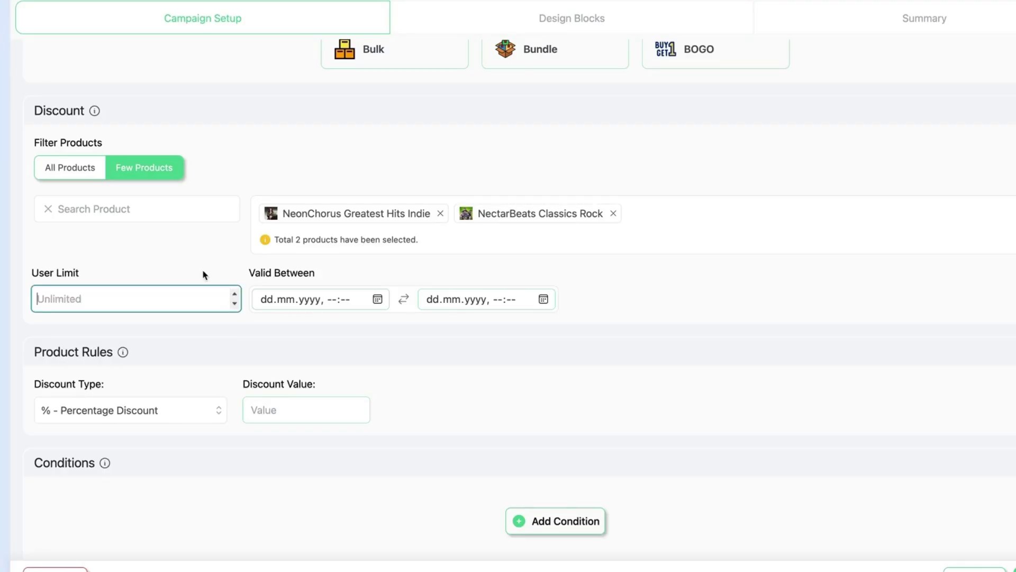
# Step: Set the discount's validity period from 14.08.2025, 10:32 to 21.08.2025, 10:32
pyautogui.click(379, 300)
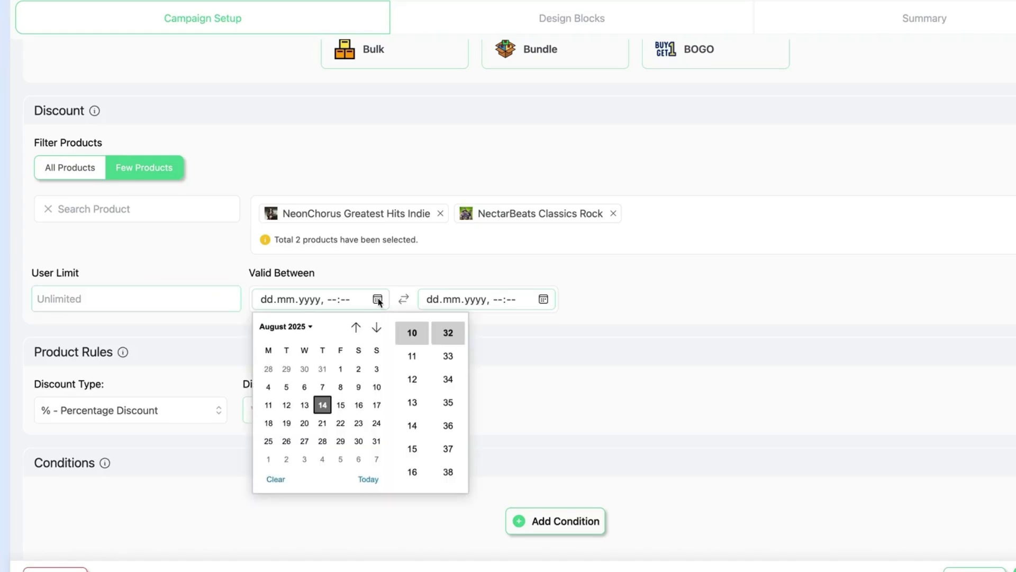
pyautogui.click(331, 405)
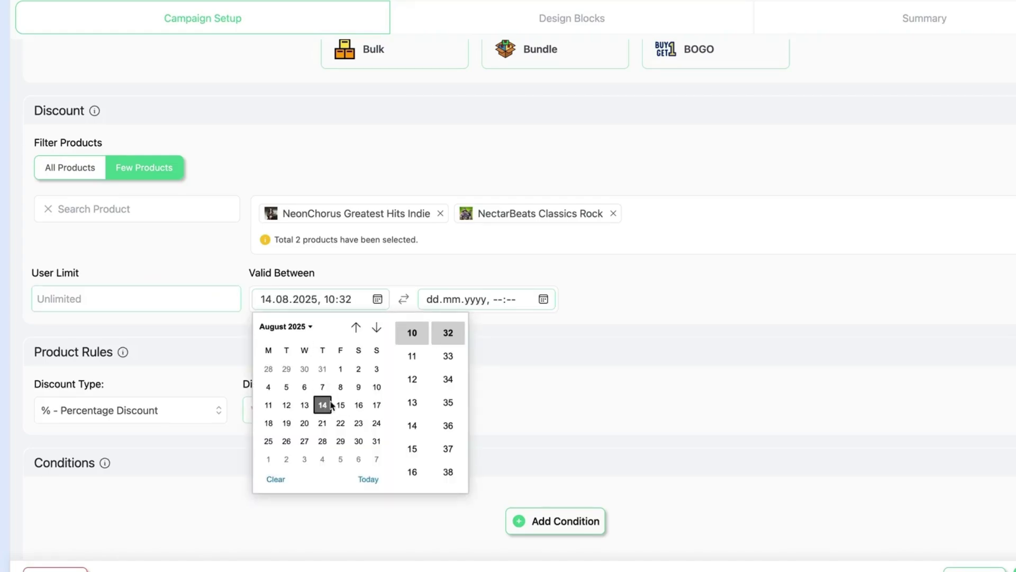
pyautogui.click(429, 300)
pyautogui.click(430, 300)
pyautogui.click(488, 422)
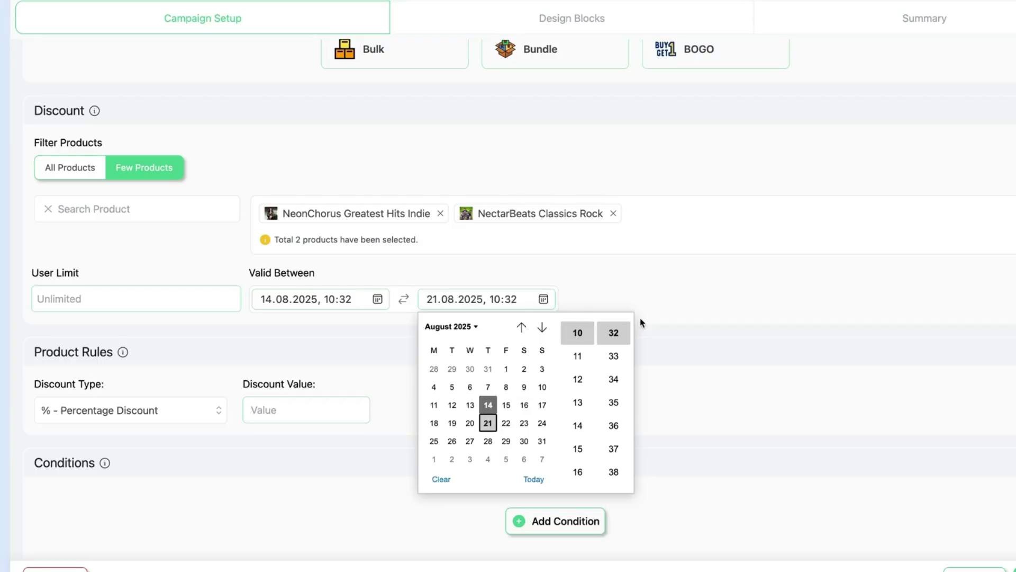
pyautogui.click(694, 279)
# Step: Keep the discount type as Percentage Discount and set its value to 15
pyautogui.scroll(-2, 80, 418)
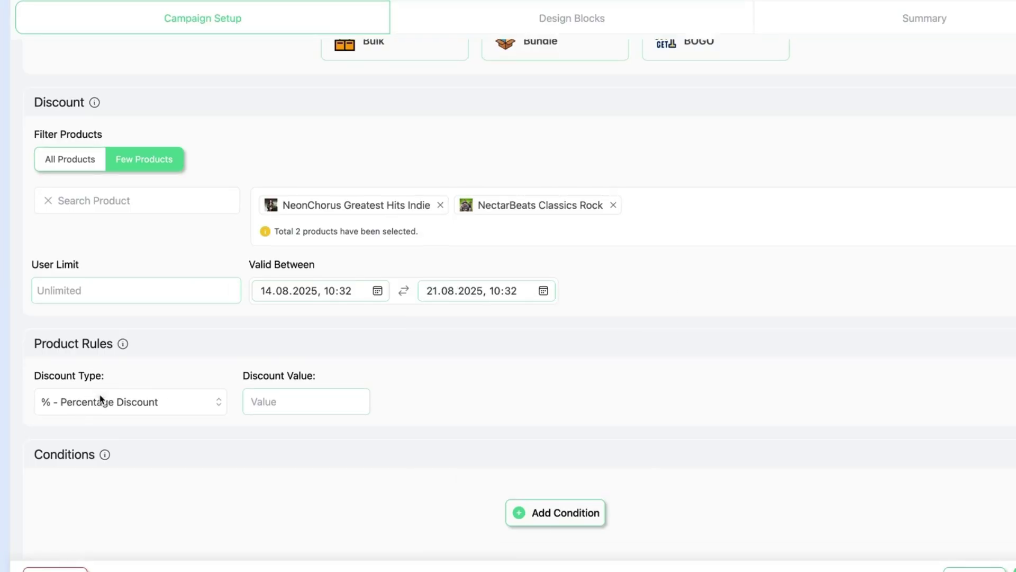
pyautogui.click(145, 345)
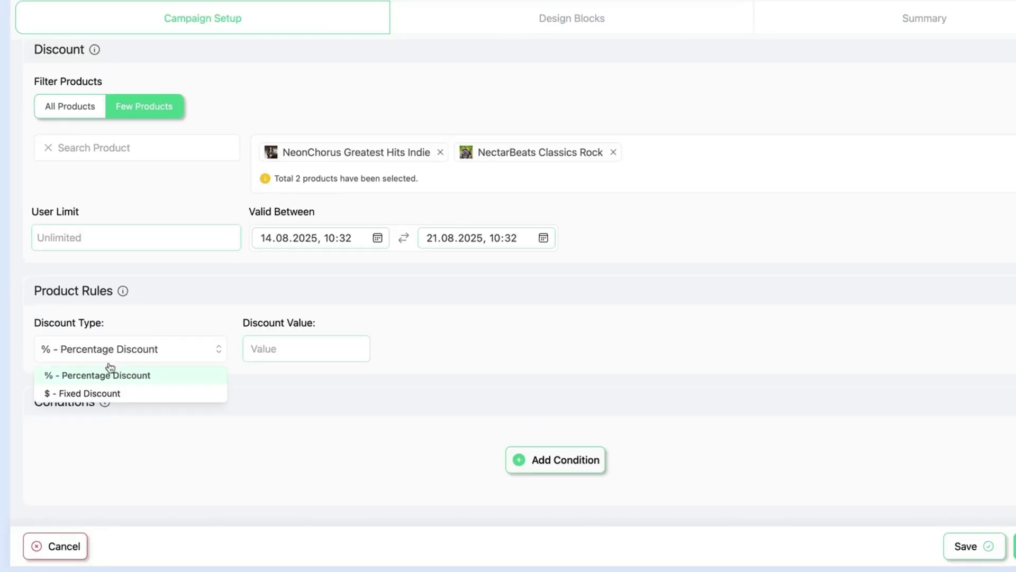
pyautogui.click(136, 375)
pyautogui.click(282, 347)
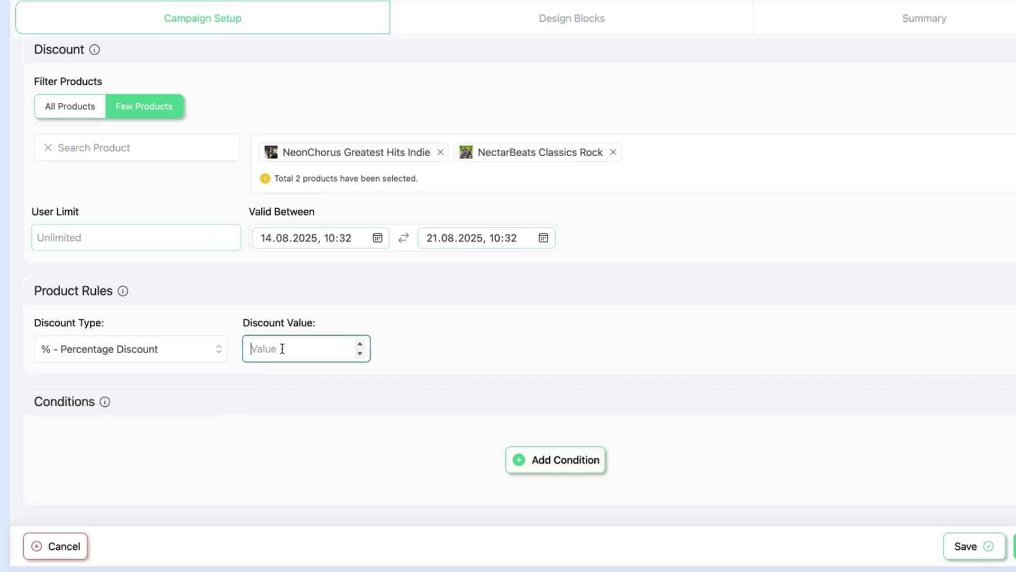
pyautogui.write('15')
# Step: Add a new, empty condition to the campaign
pyautogui.scroll(-1, 497, 397)
pyautogui.click(367, 420)
pyautogui.click(549, 457)
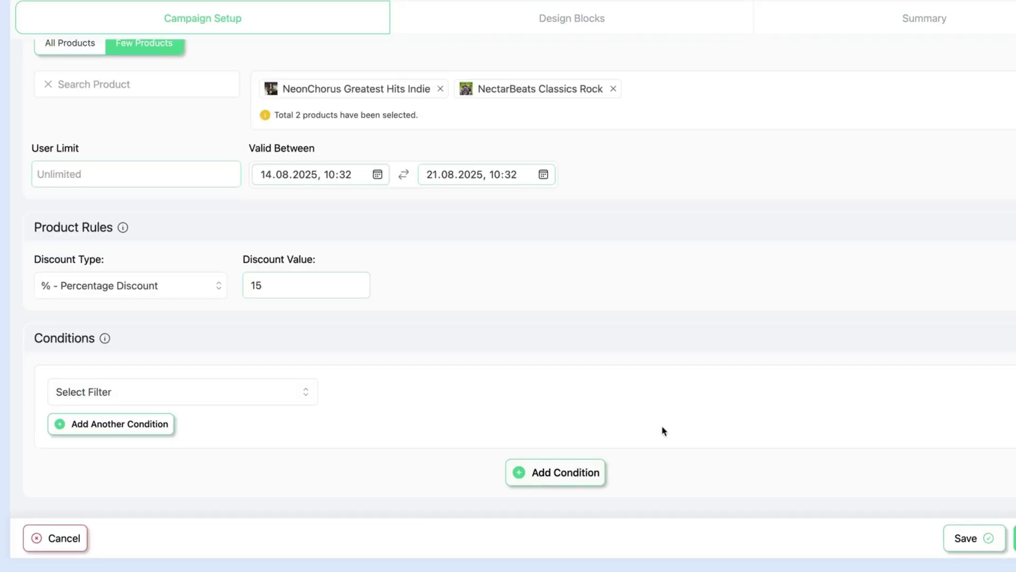
# Step: Examine the filters available for the new condition, from product and price fields through purchase history to customer details
pyautogui.click(144, 393)
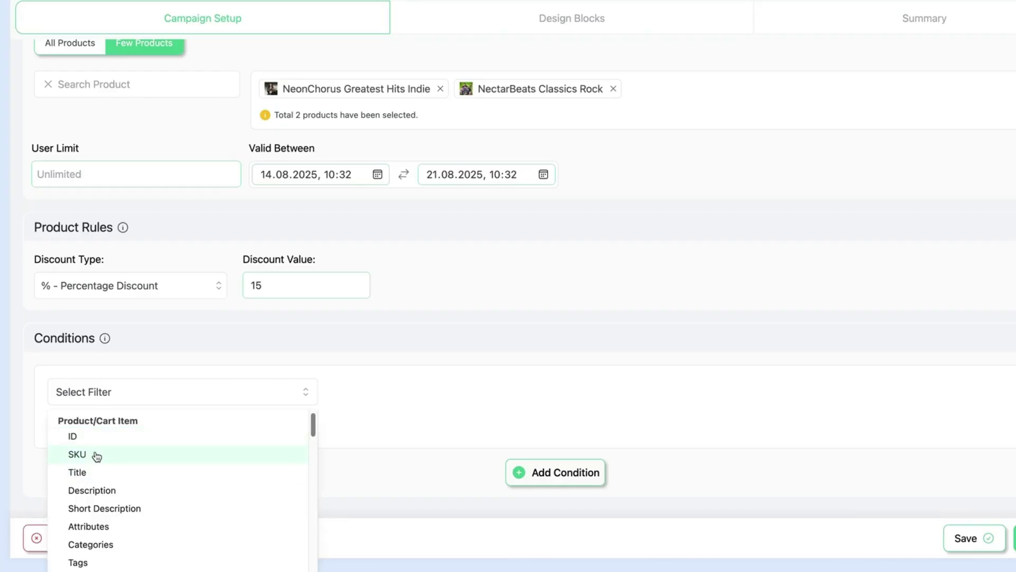
pyautogui.scroll(-2, 111, 492)
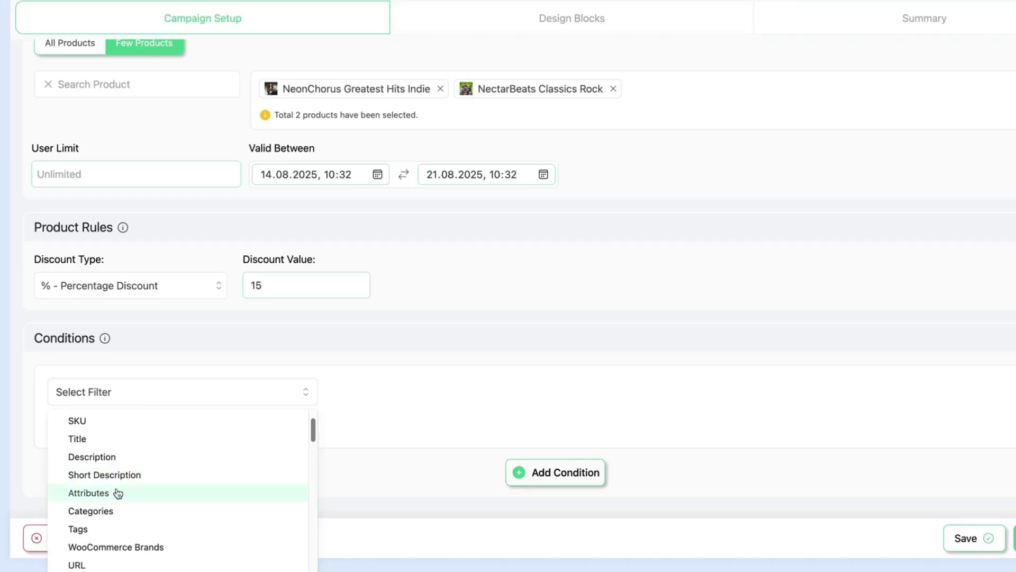
pyautogui.scroll(-5, 107, 499)
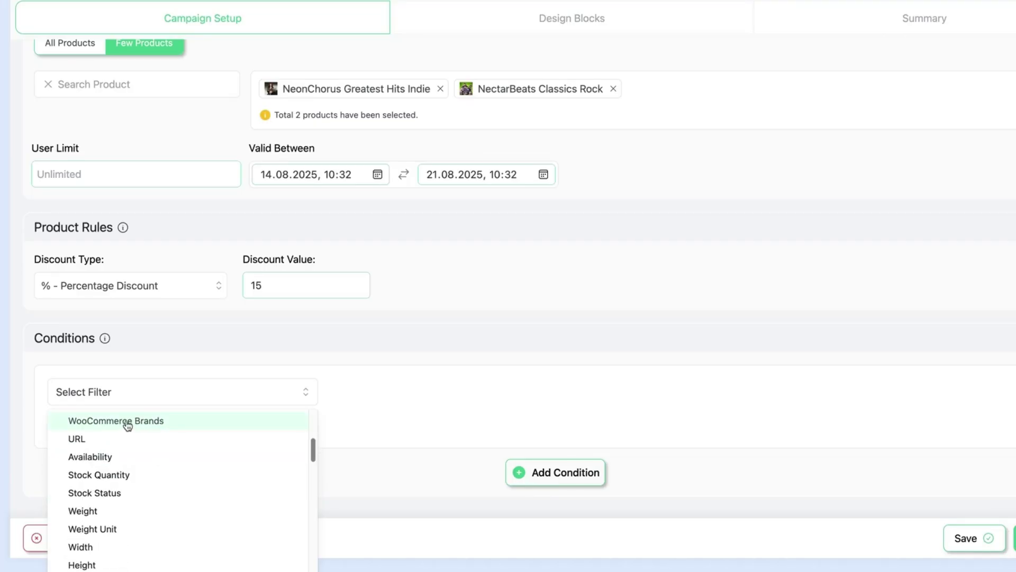
pyautogui.scroll(-2, 91, 456)
pyautogui.scroll(-6, 91, 462)
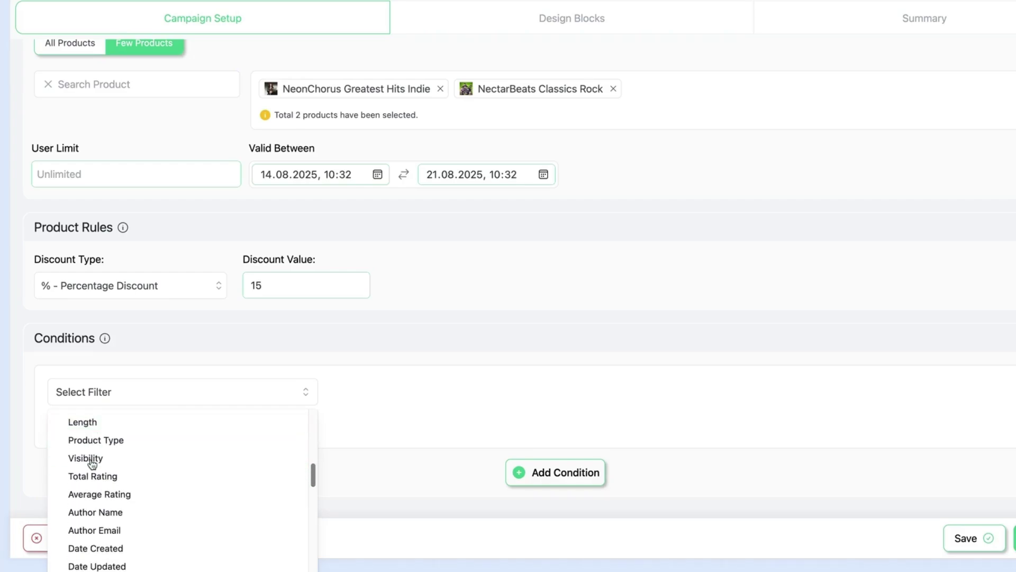
pyautogui.scroll(-2, 103, 460)
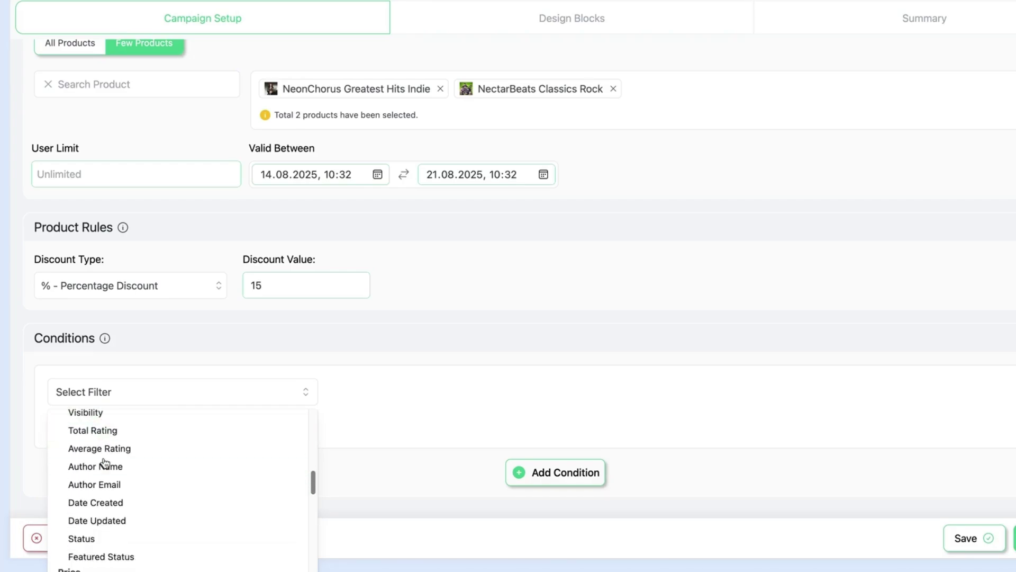
pyautogui.scroll(-10, 105, 462)
pyautogui.scroll(4, 108, 461)
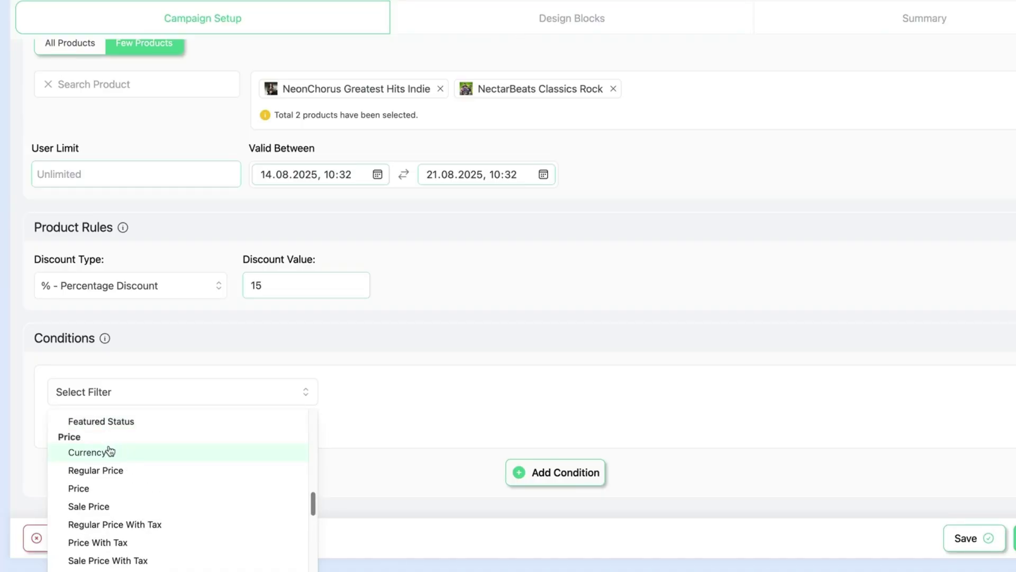
pyautogui.scroll(-5, 111, 485)
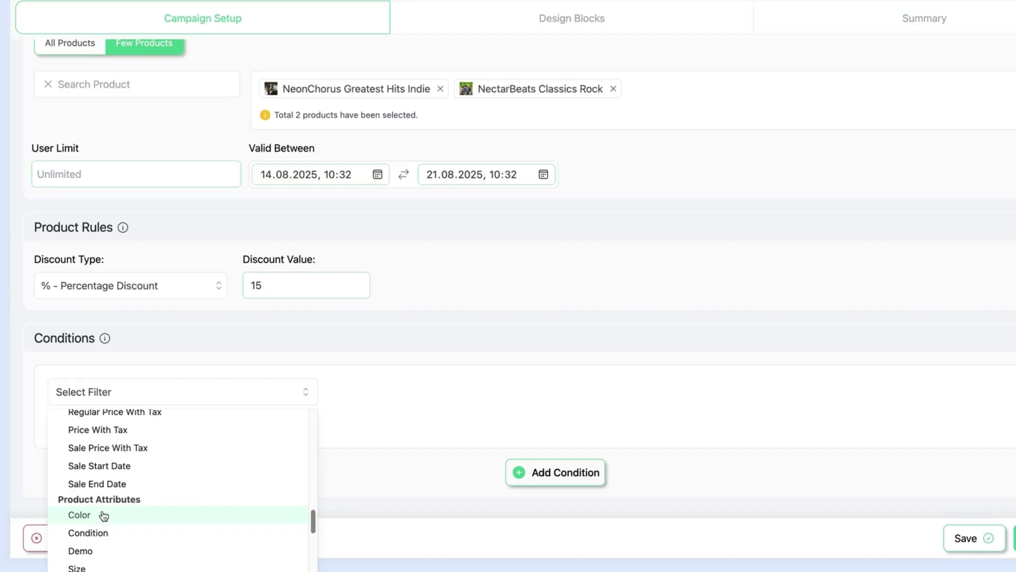
pyautogui.scroll(-6, 103, 517)
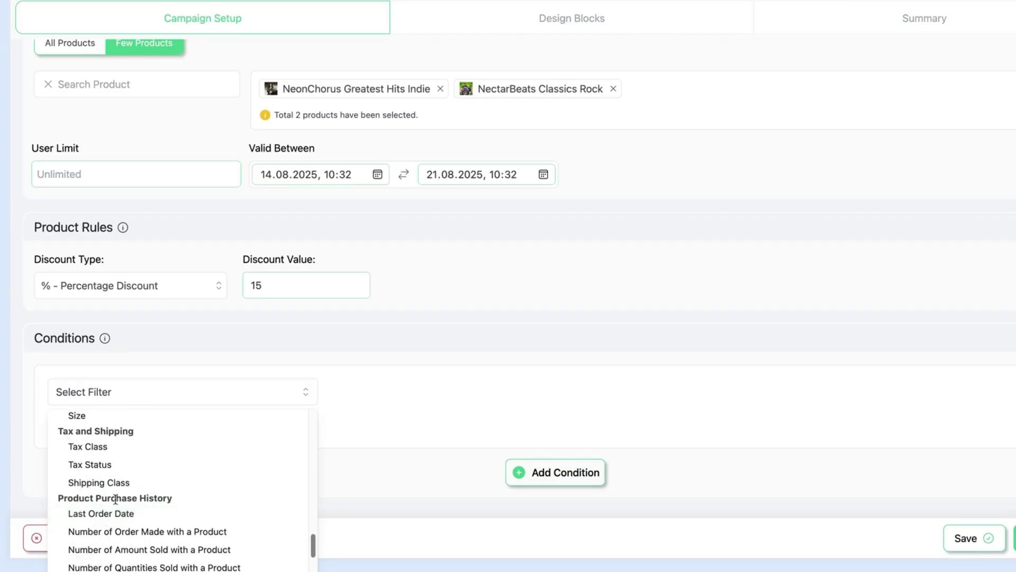
pyautogui.scroll(-3, 137, 493)
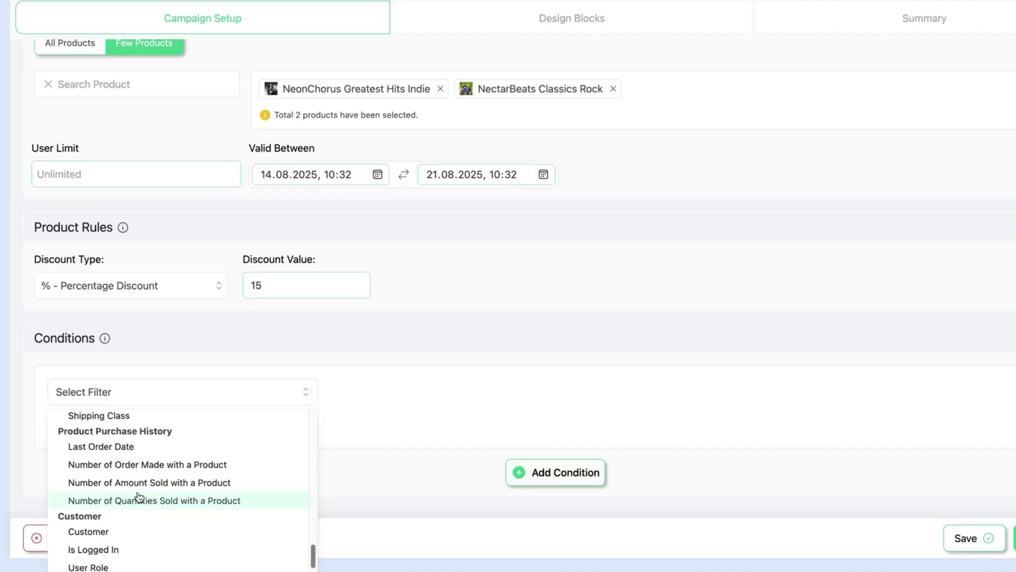
pyautogui.scroll(-2, 151, 463)
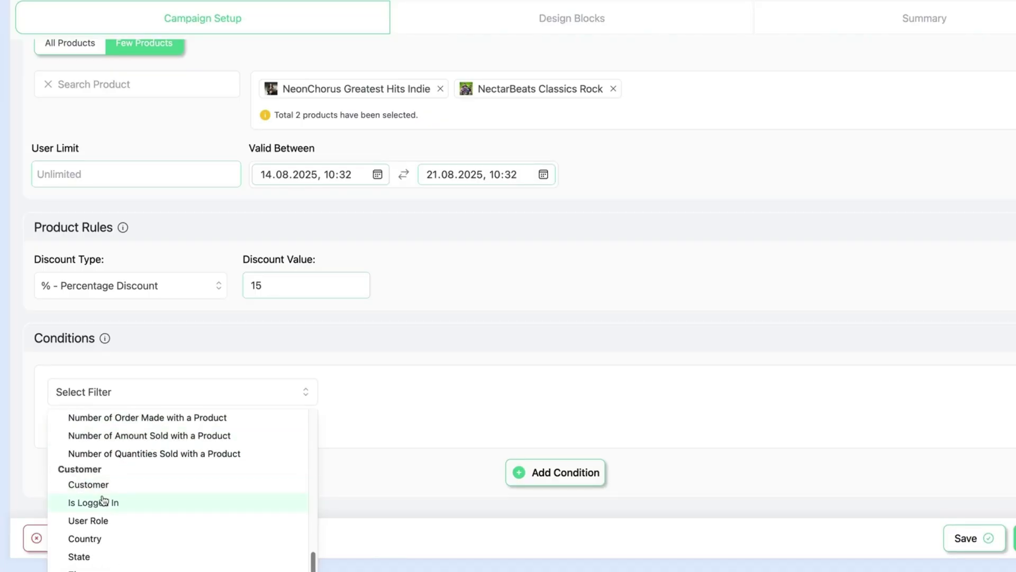
# Step: Try a User Role condition set to In List with Administrator, and remove that condition
pyautogui.click(109, 520)
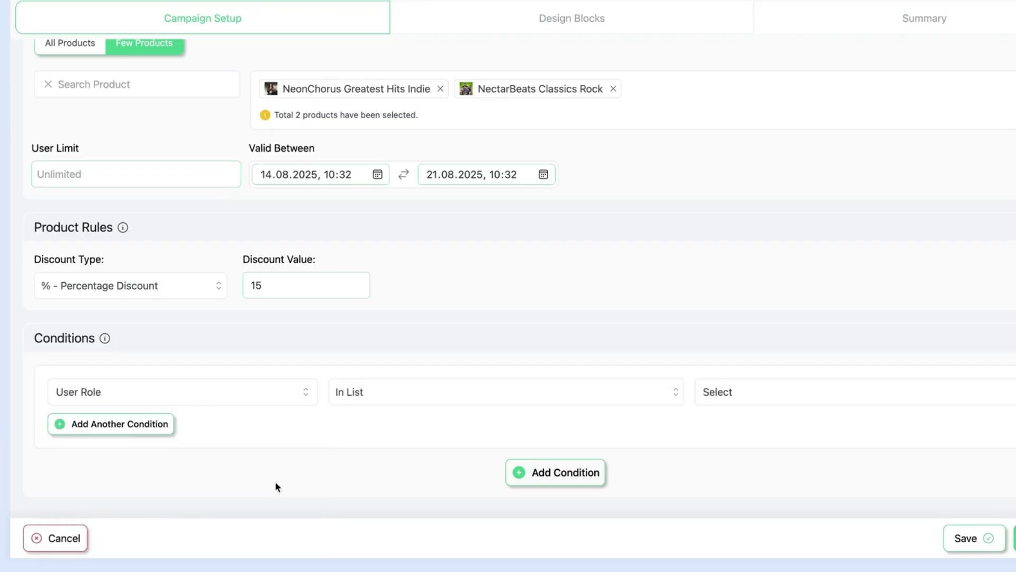
pyautogui.click(748, 390)
pyautogui.click(732, 422)
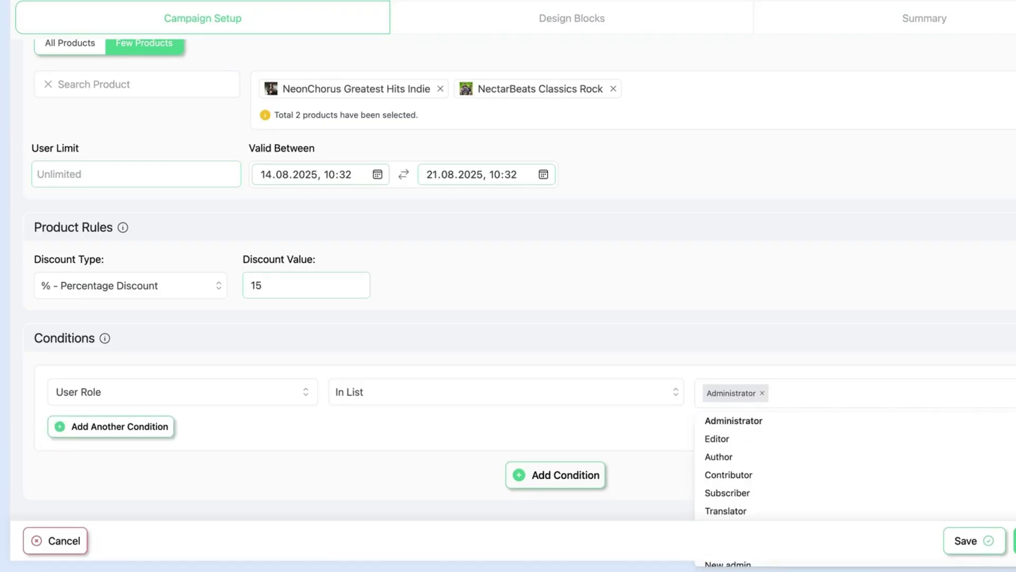
pyautogui.click(1005, 395)
# Step: Add another empty condition, look through its customer and purchase history filters, and remove it unfilled
pyautogui.click(573, 447)
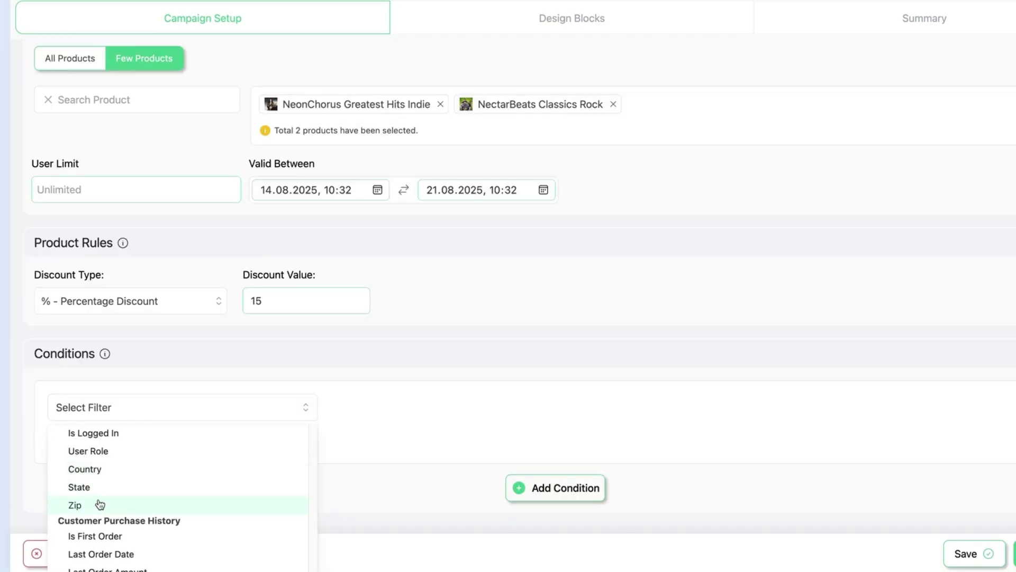
pyautogui.scroll(-1, 99, 503)
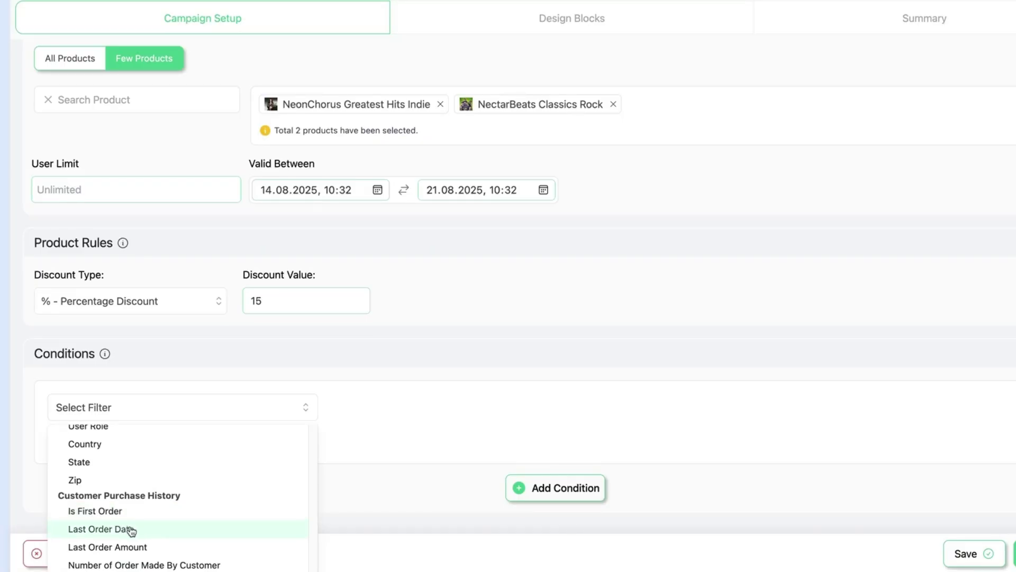
pyautogui.scroll(-1, 162, 560)
pyautogui.scroll(-1, 162, 553)
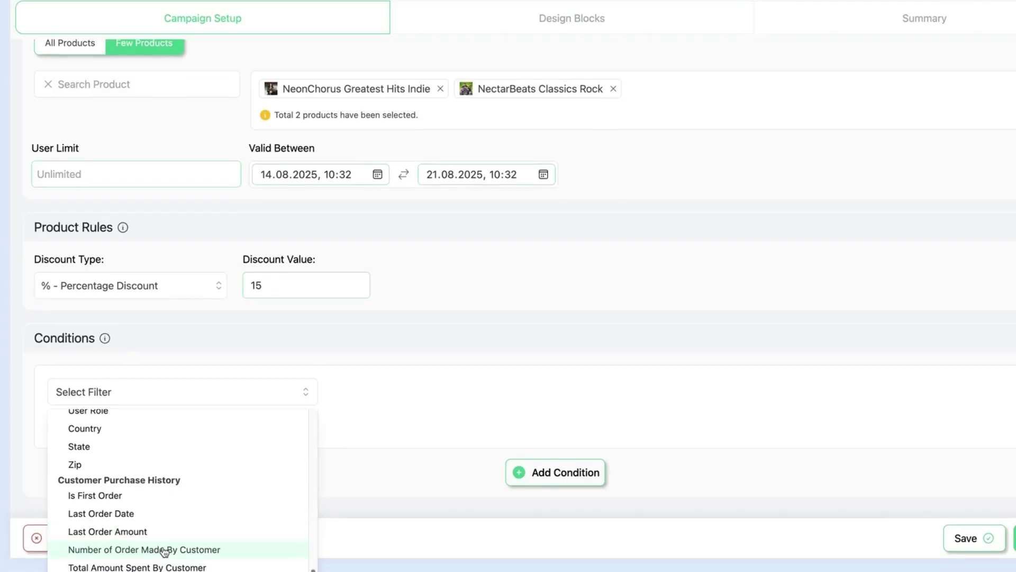
pyautogui.click(421, 570)
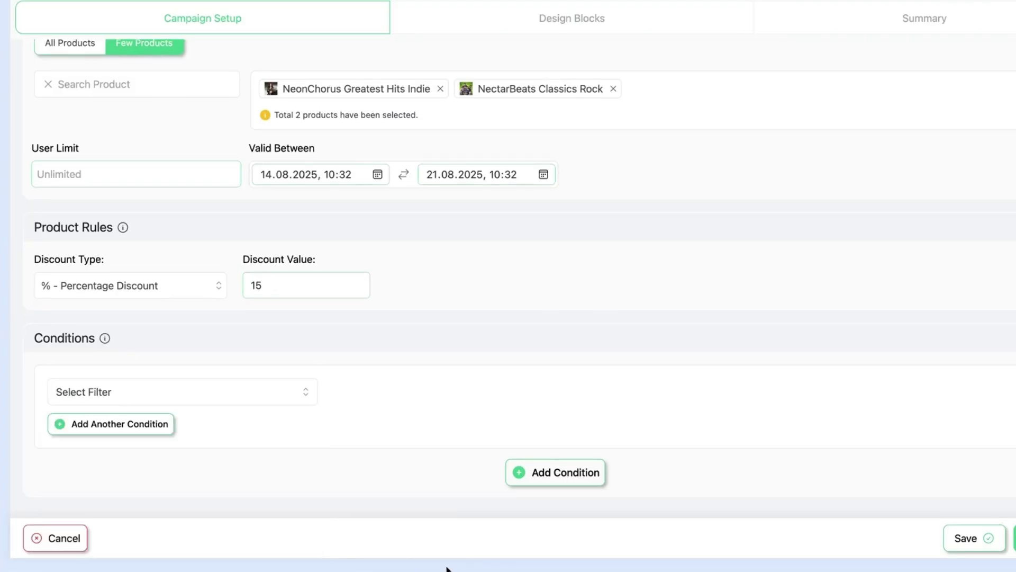
pyautogui.click(979, 395)
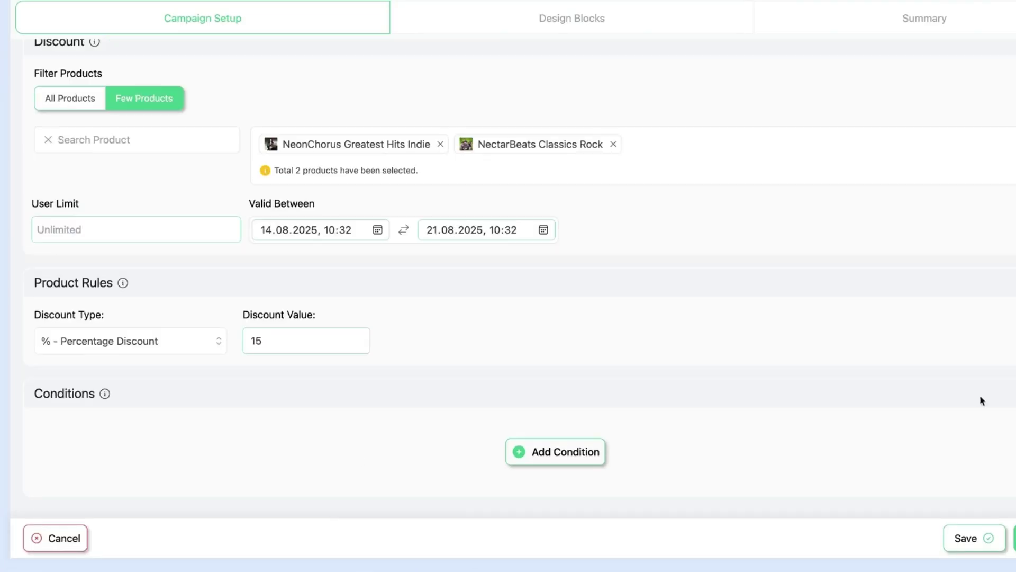
# Step: Review the discount setup, save the campaign without any conditions and exit it
pyautogui.scroll(5, 661, 303)
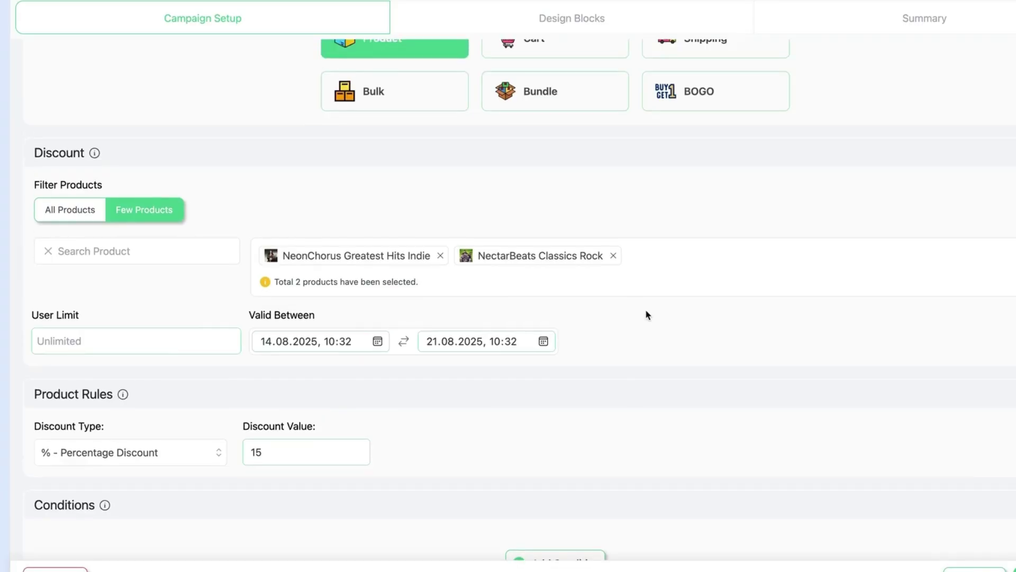
pyautogui.scroll(-5, 647, 314)
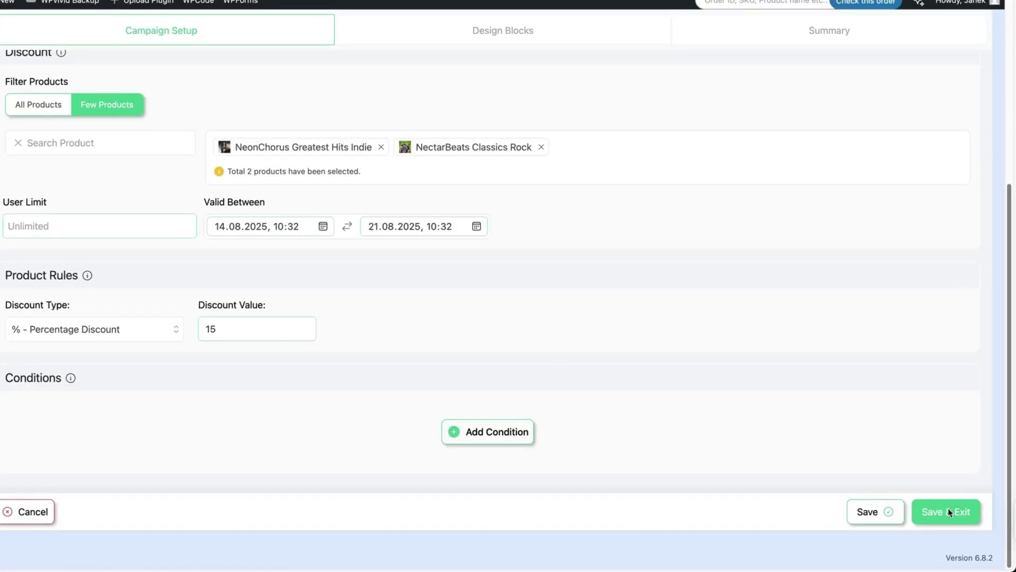
pyautogui.click(948, 511)
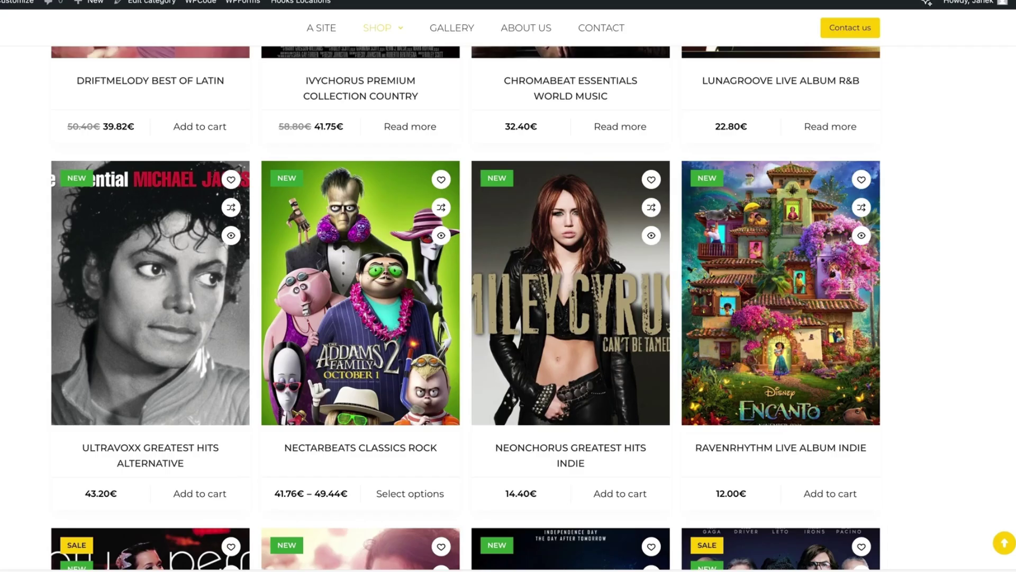
# Step: Reload the shop's music page to check the prices of the NectarBeats and NeonChorus albums
pyautogui.press('super+r')
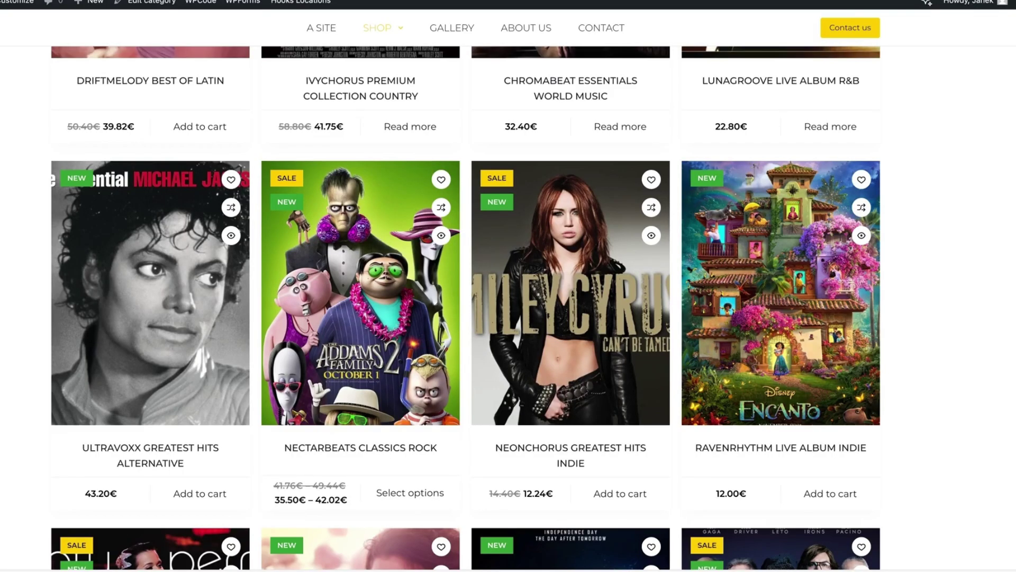
pyautogui.press('super+r')
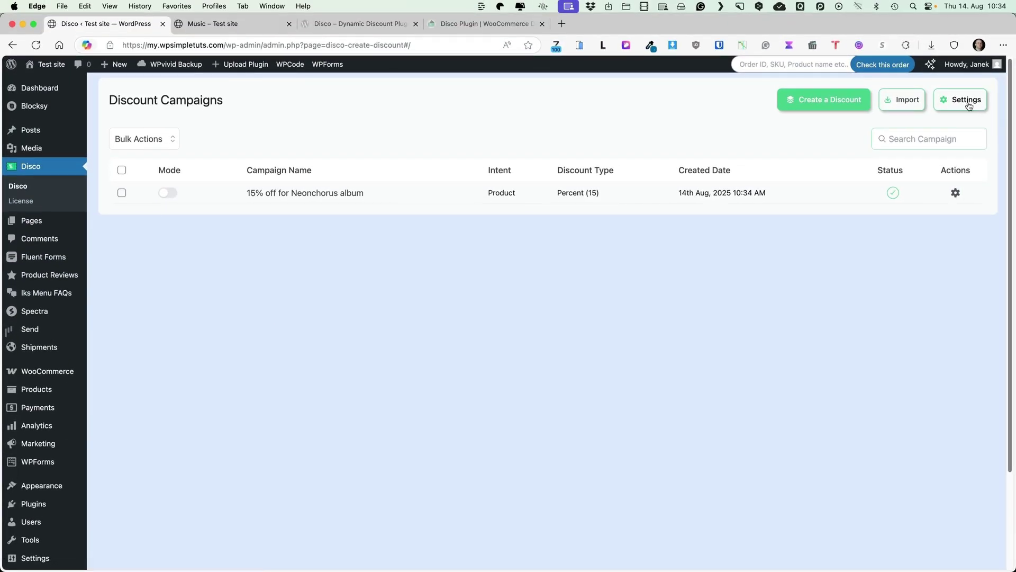
# Step: Set the plugin's Product Price Type to Regular Price and save the settings
pyautogui.click(967, 101)
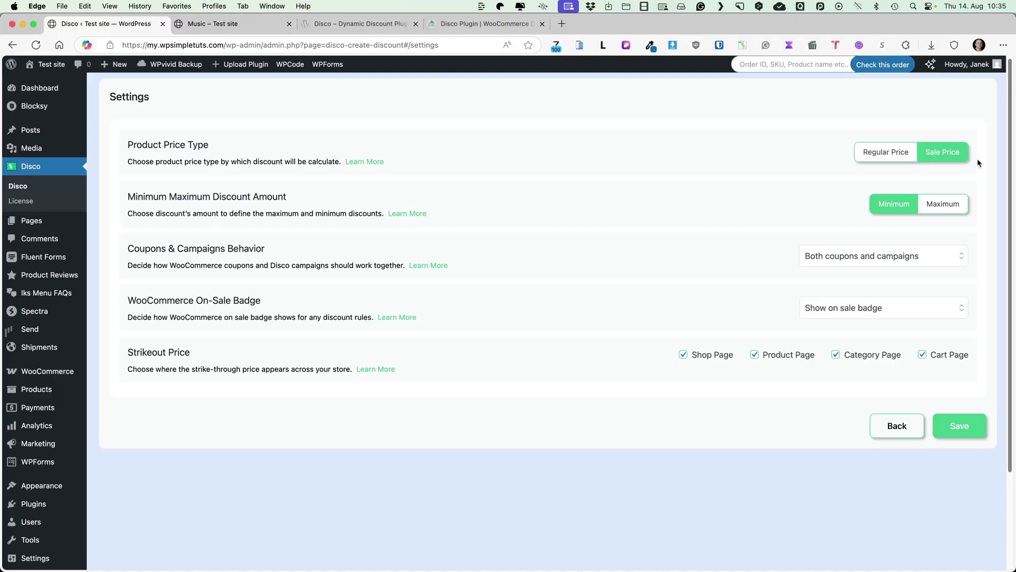
pyautogui.click(869, 154)
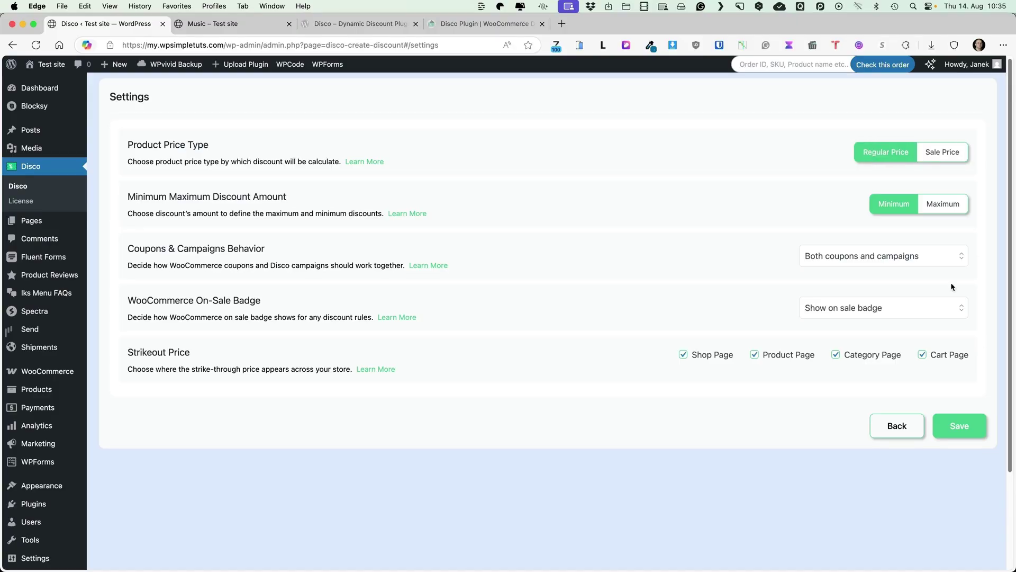
pyautogui.click(963, 424)
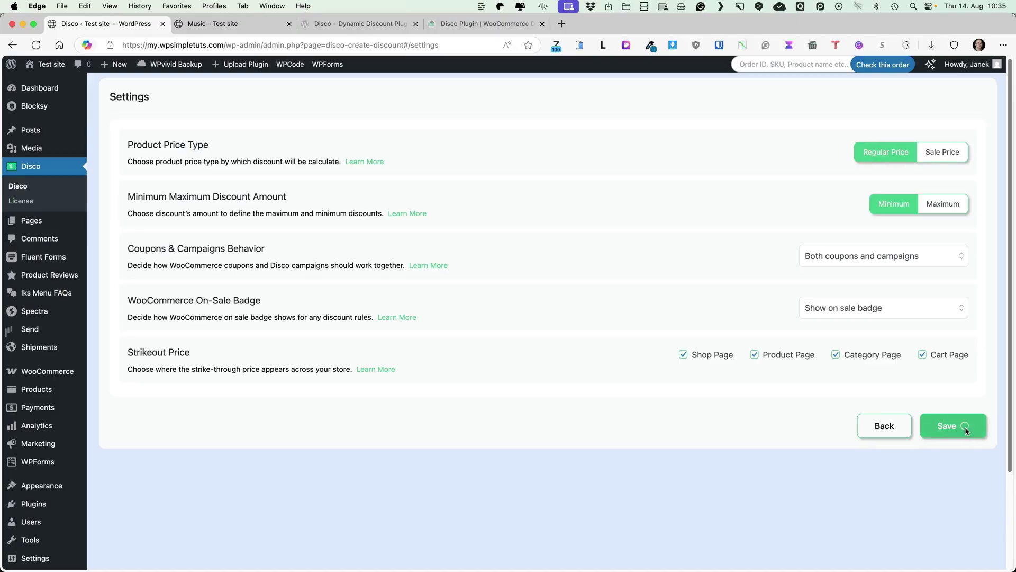
# Step: Return to the campaign list and enable the "15% off for Neonchorus album" campaign
pyautogui.click(24, 187)
pyautogui.click(171, 193)
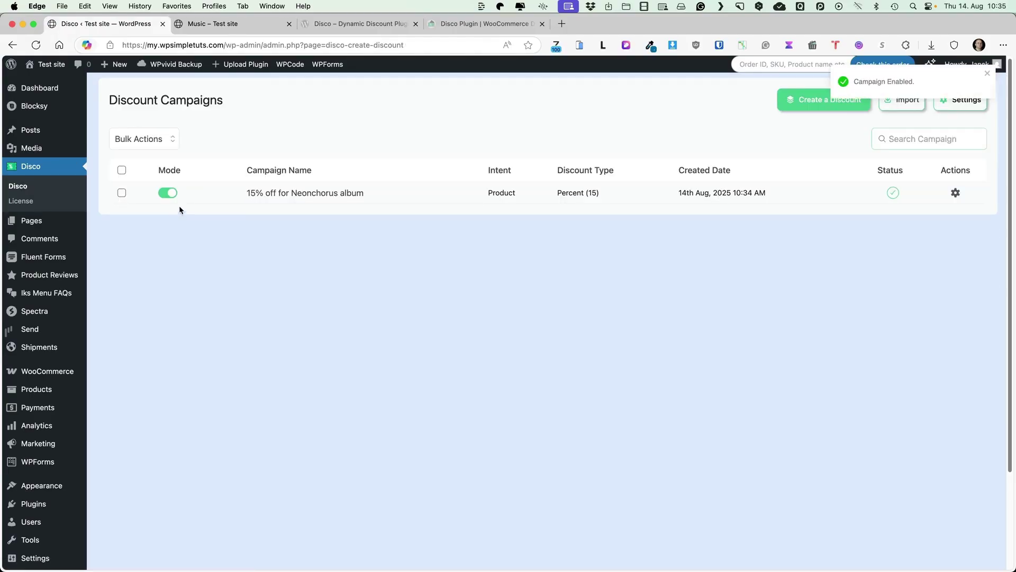
# Step: Open the NeonChorus Greatest Hits Indie product for editing from the shop, set its sale price to 12 € and update it
pyautogui.click(222, 23)
pyautogui.scroll(-3, 508, 317)
pyautogui.click(589, 272)
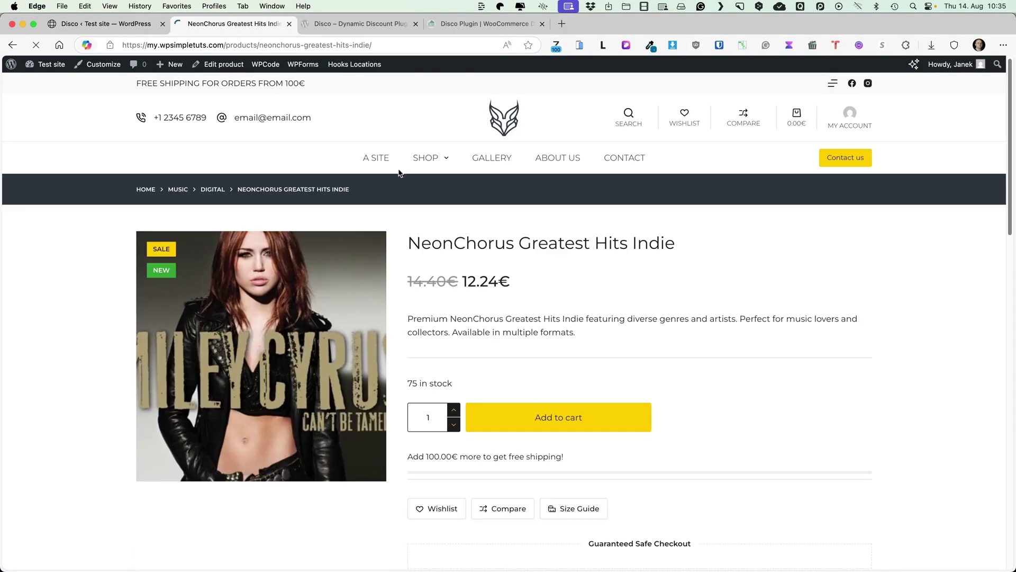
pyautogui.click(234, 66)
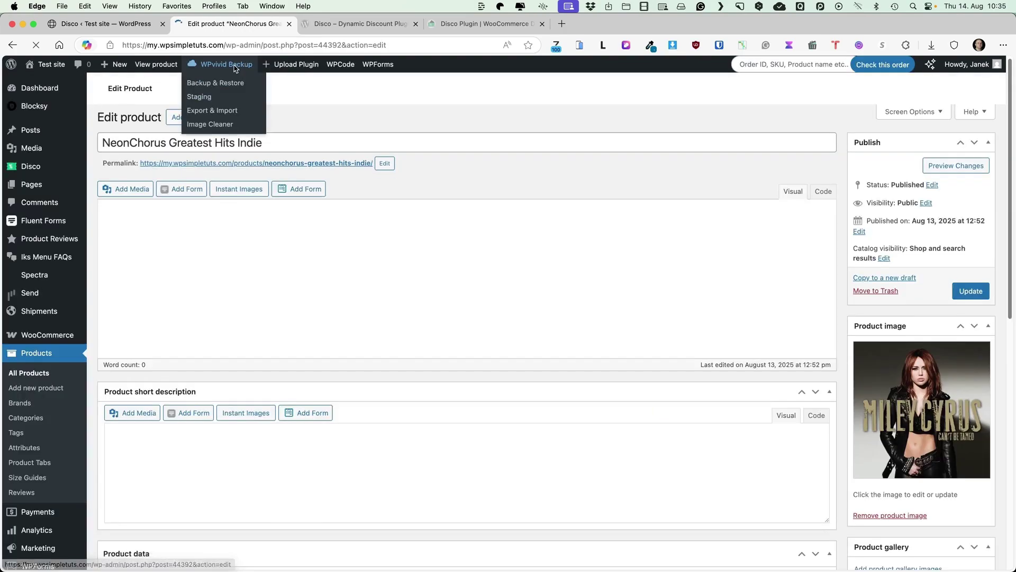
pyautogui.scroll(-8, 450, 317)
pyautogui.click(365, 333)
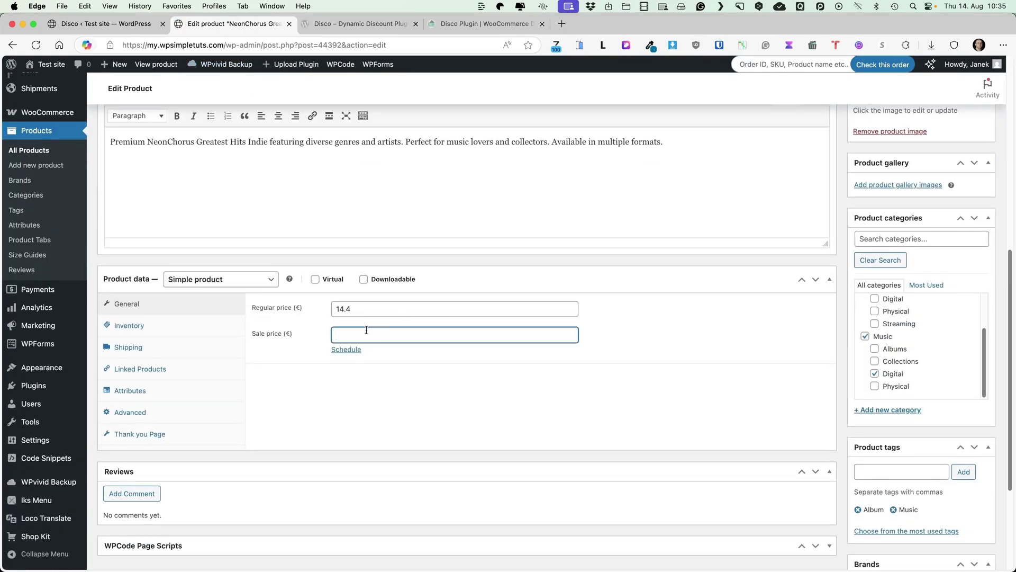
pyautogui.write('12')
pyautogui.scroll(10, 585, 323)
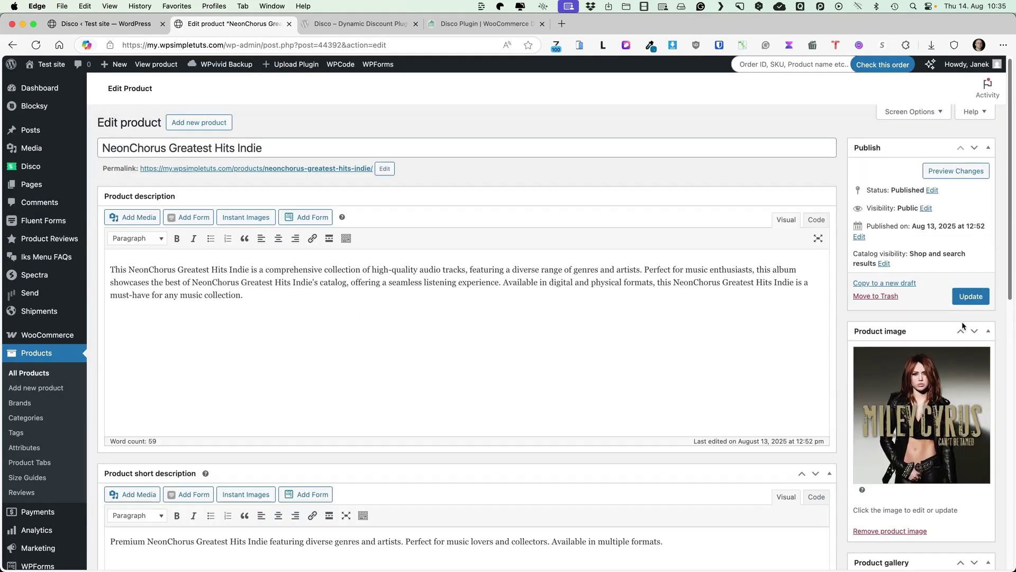
pyautogui.click(971, 296)
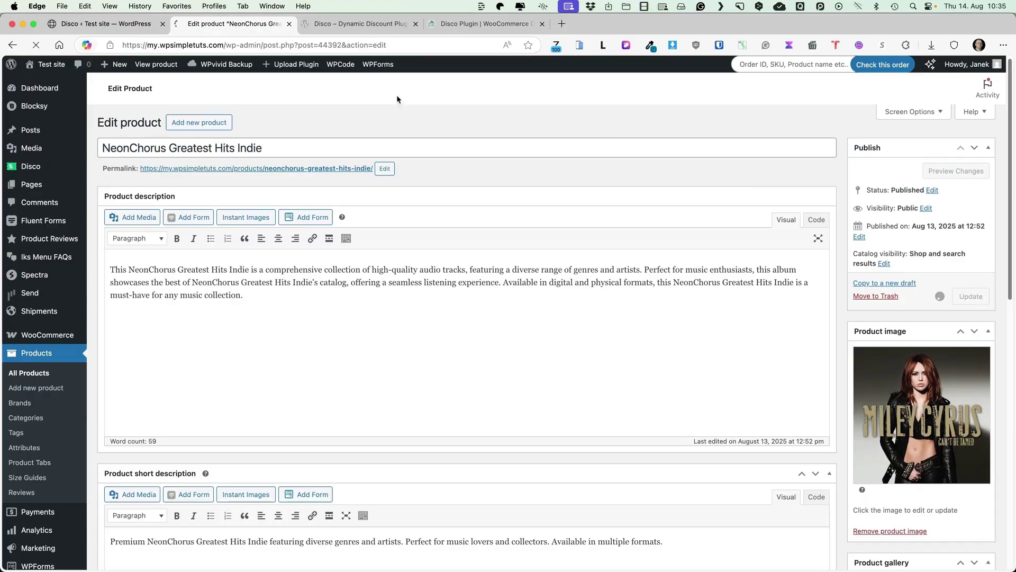
# Step: View the NeonChorus Greatest Hits Indie product page and check its regular and sale prices
pyautogui.click(156, 65)
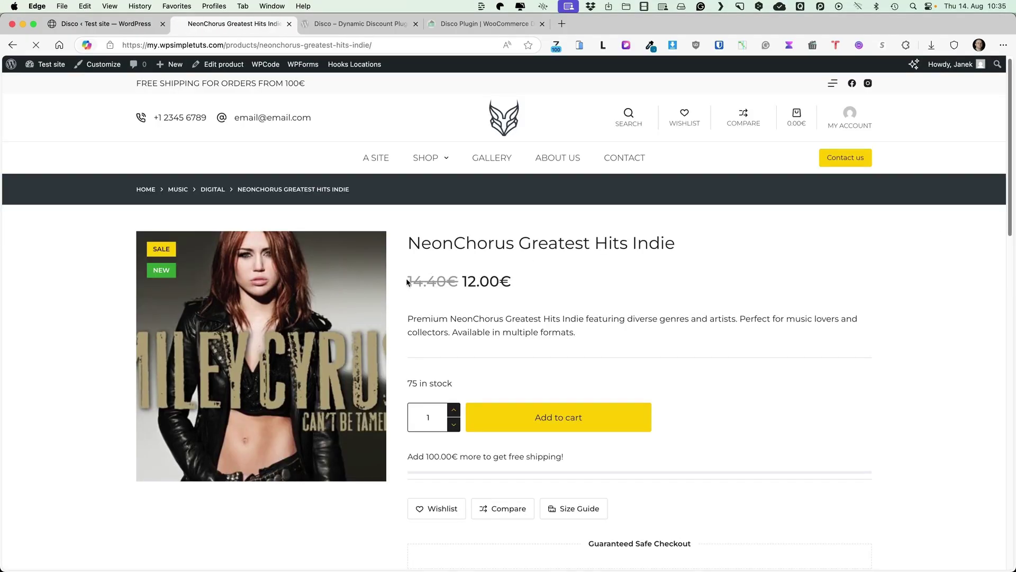
pyautogui.moveTo(407, 282); pyautogui.dragTo(526, 285)
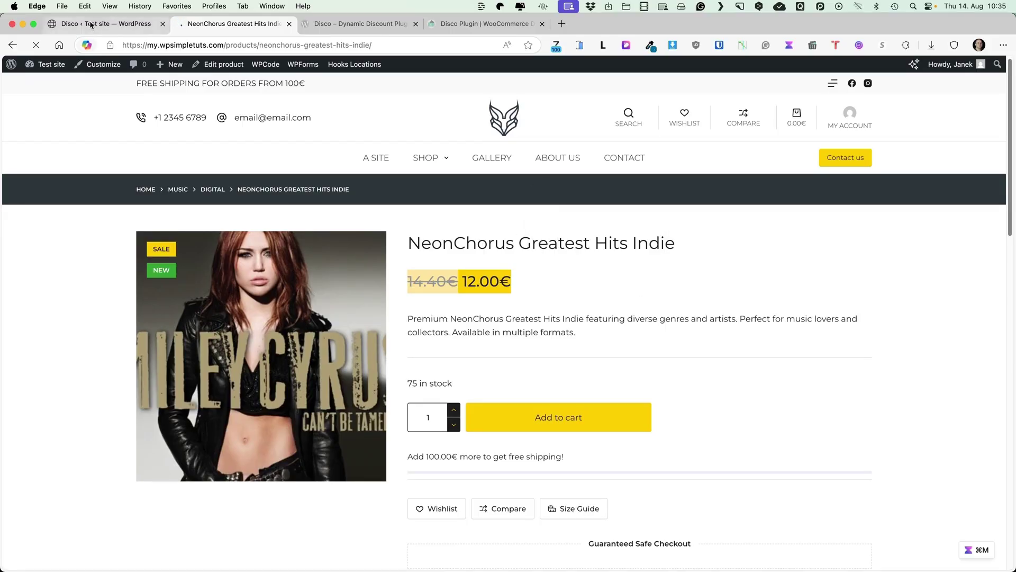
# Step: Set Disco's Product Price Type to Sale Price and save the plugin settings
pyautogui.click(112, 24)
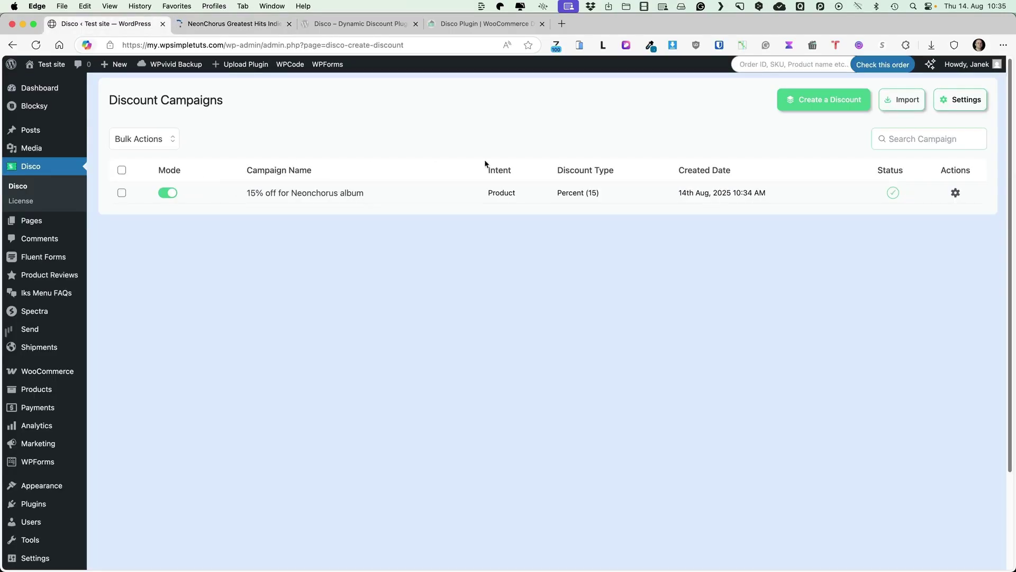
pyautogui.click(957, 107)
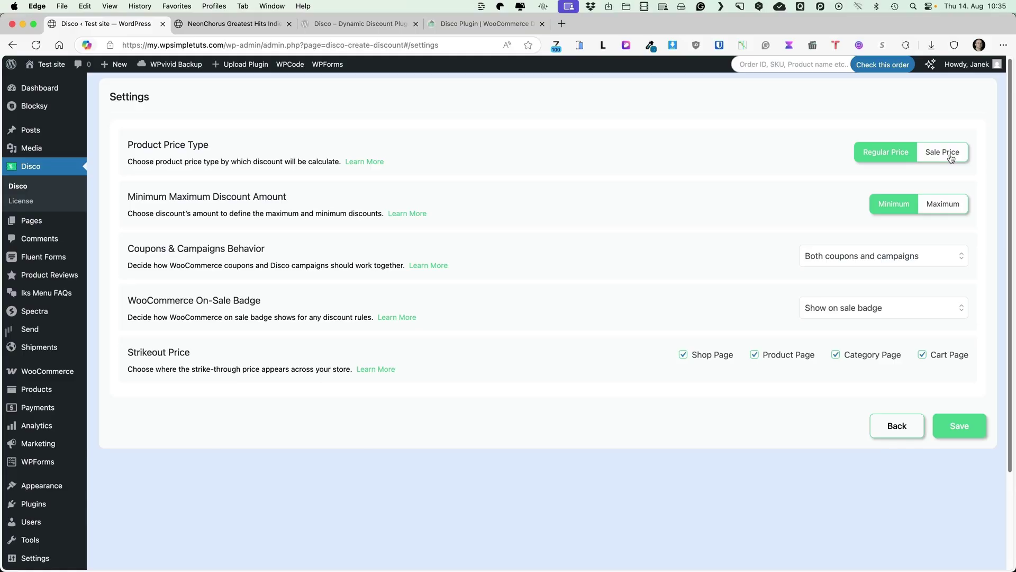
pyautogui.hotkey('ctrl', 'Tab')
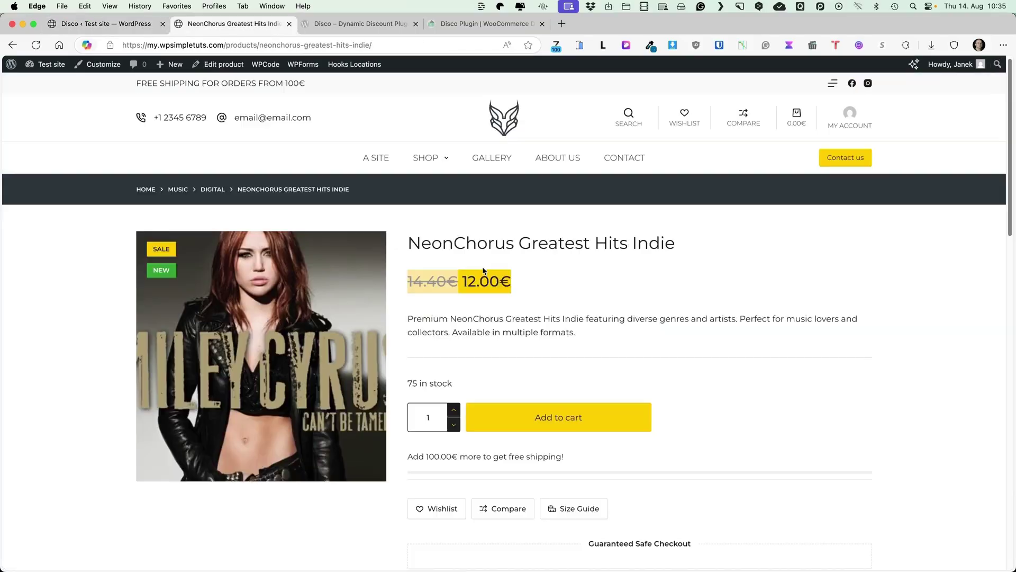
pyautogui.hotkey('ctrl', 'shift', 'Tab')
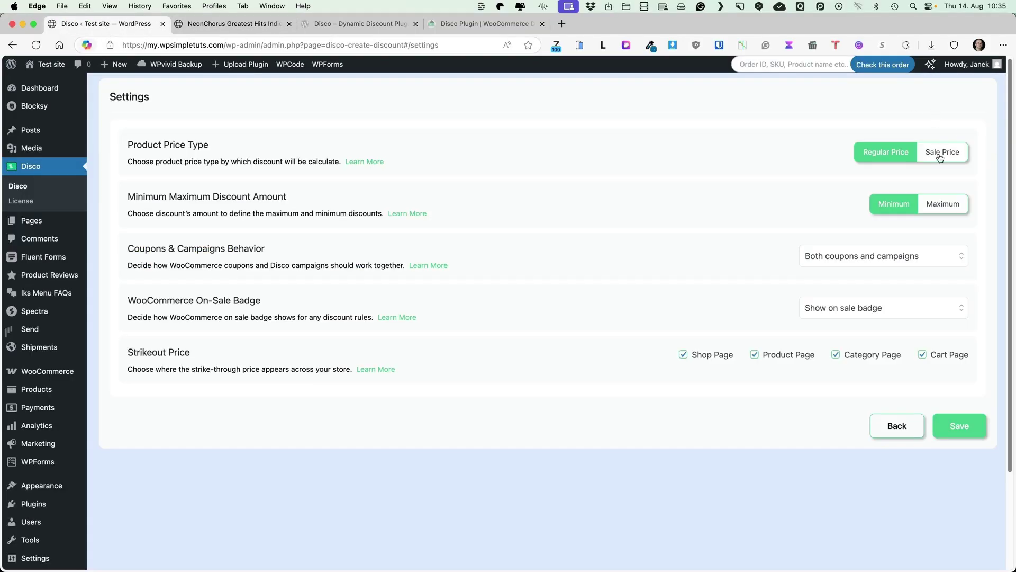
pyautogui.click(938, 155)
pyautogui.click(960, 426)
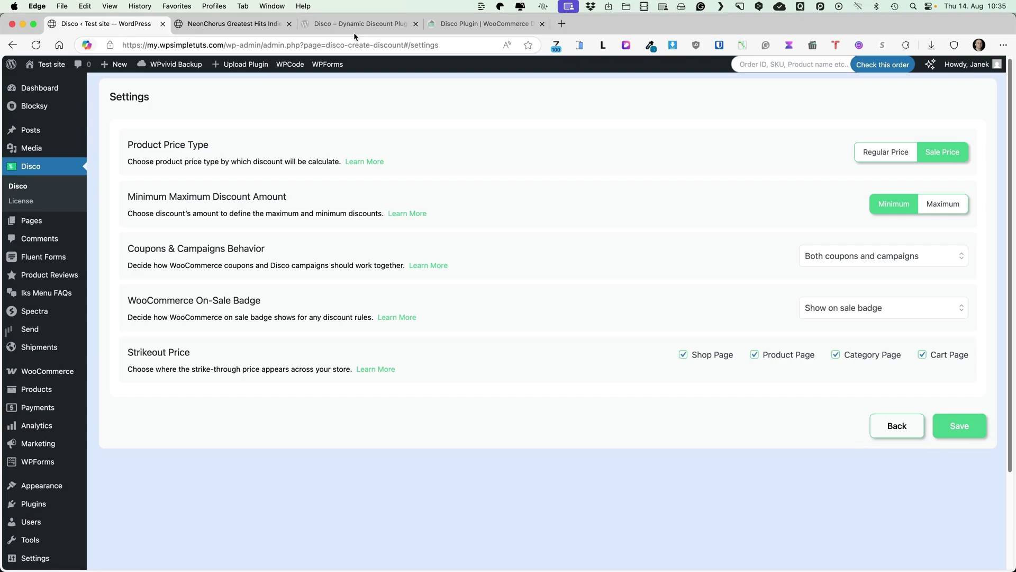
# Step: Reload the NeonChorus Greatest Hits Indie product page and check its discounted price
pyautogui.click(228, 23)
pyautogui.click(37, 45)
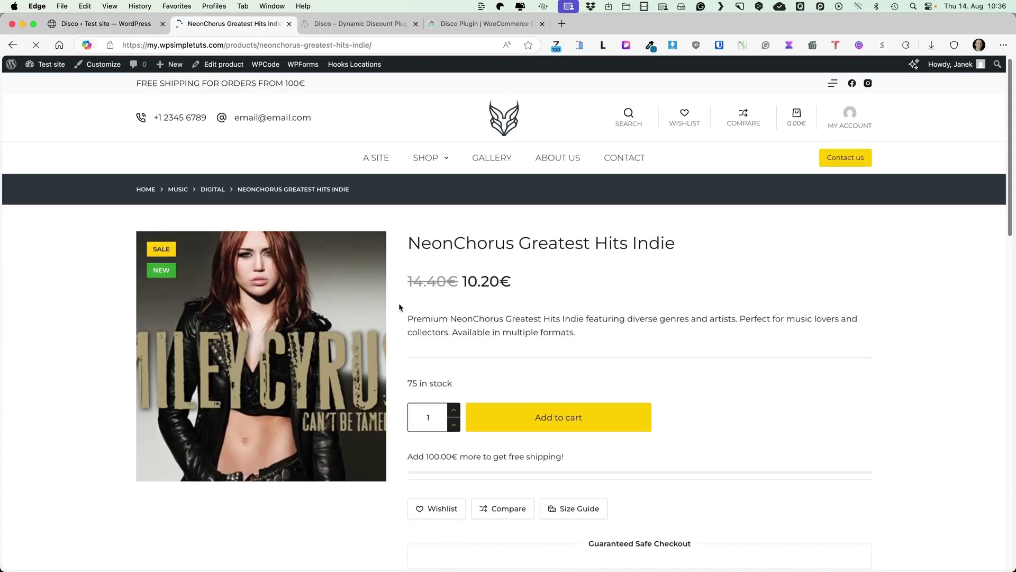
# Step: Review the Coupons & Campaigns Behavior and WooCommerce On-Sale Badge options in Disco's settings without changing them
pyautogui.click(159, 20)
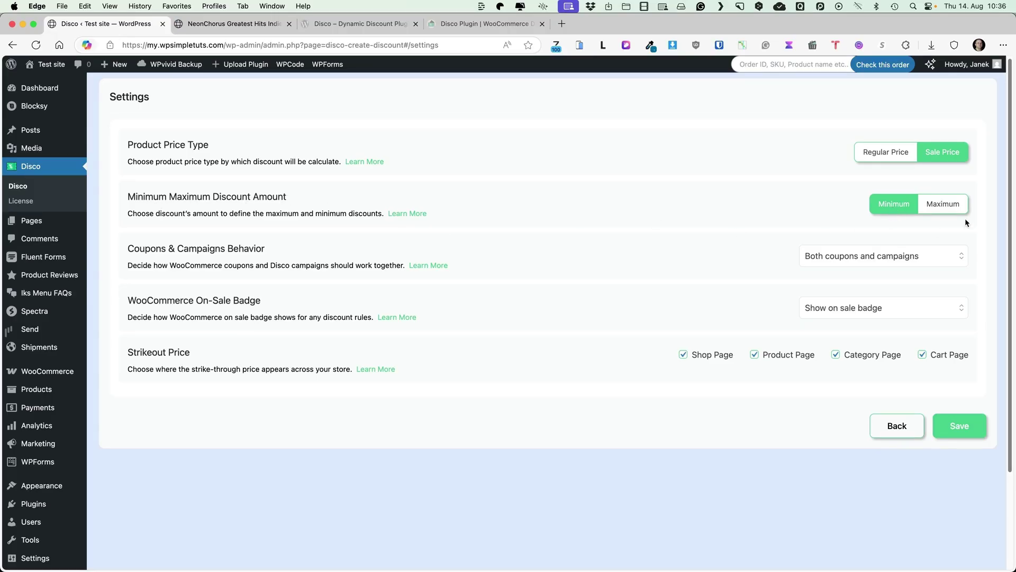
pyautogui.click(869, 263)
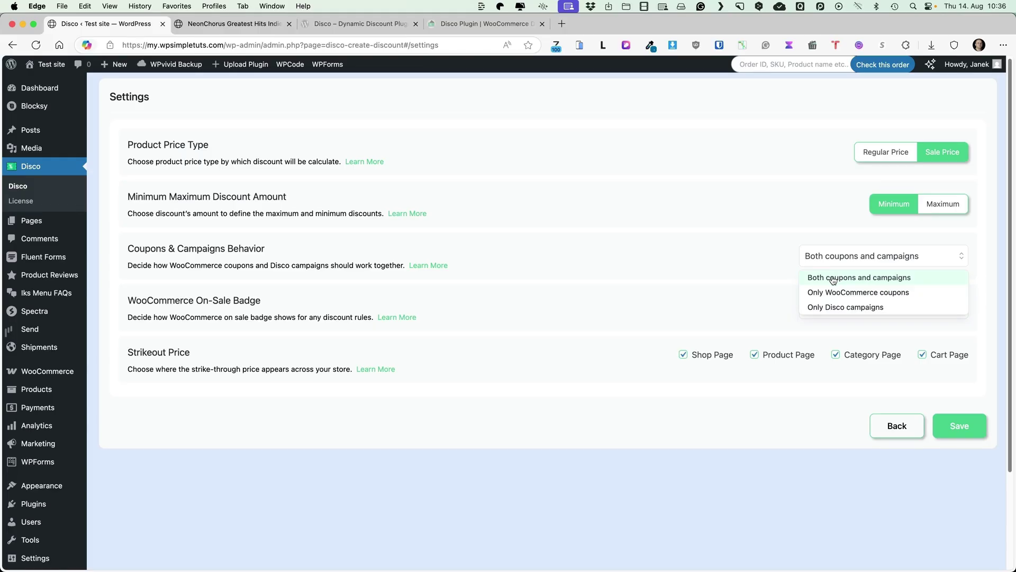
pyautogui.click(762, 255)
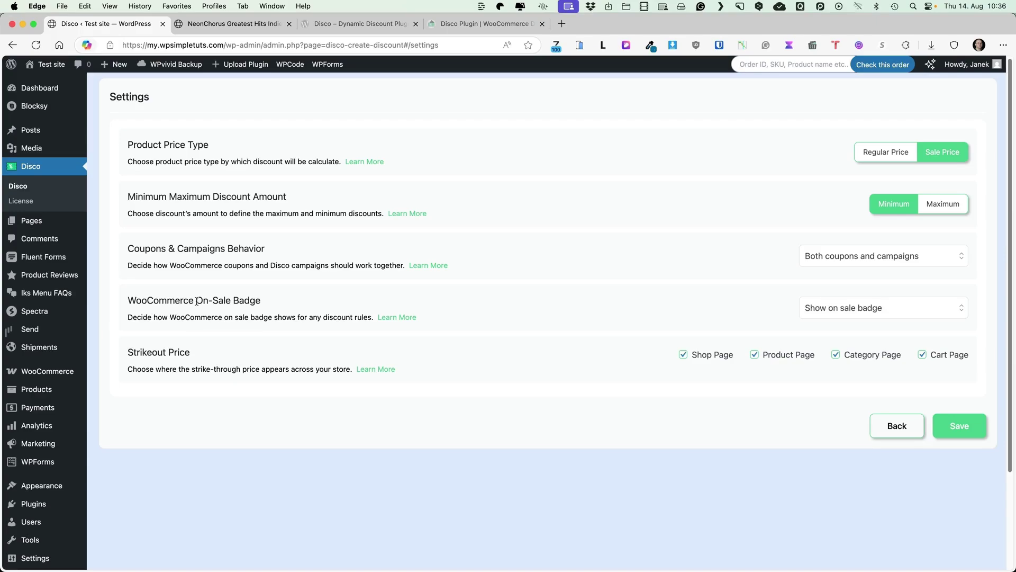
pyautogui.click(894, 312)
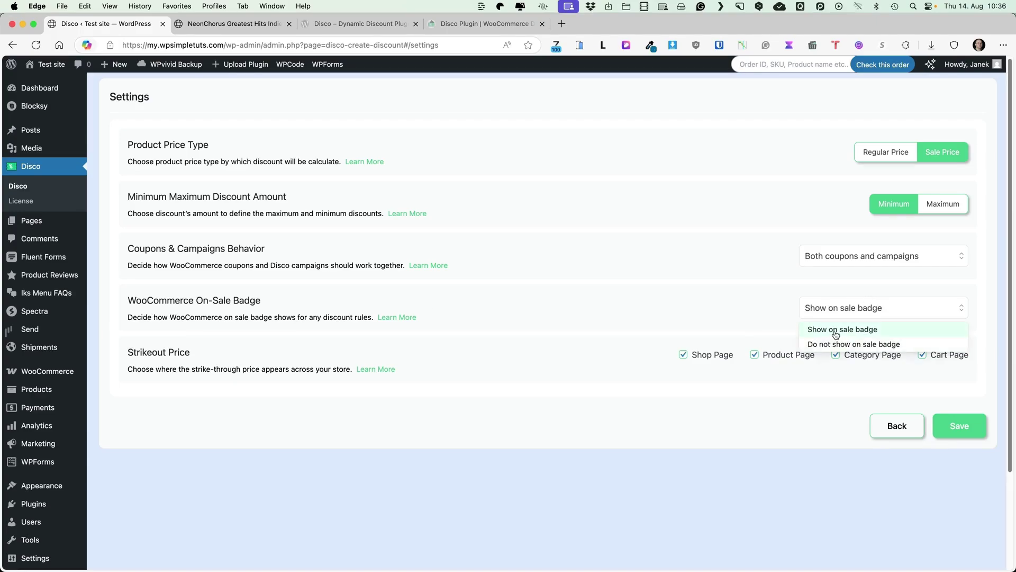
pyautogui.click(714, 482)
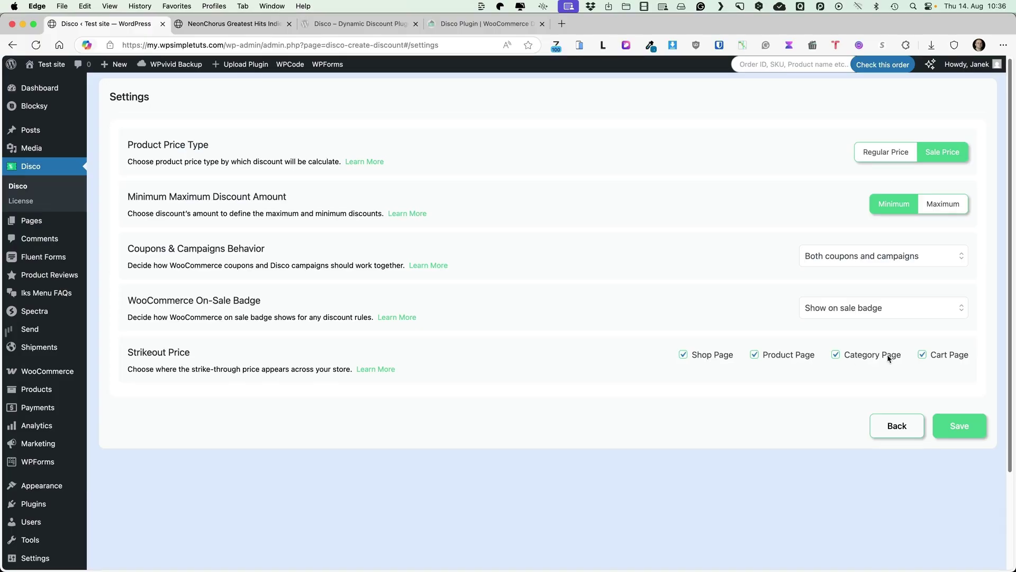
# Step: Turn off Strikeout Price for the shop, product, category and cart pages and save the settings
pyautogui.click(923, 355)
pyautogui.click(836, 355)
pyautogui.click(754, 355)
pyautogui.click(683, 354)
pyautogui.click(961, 427)
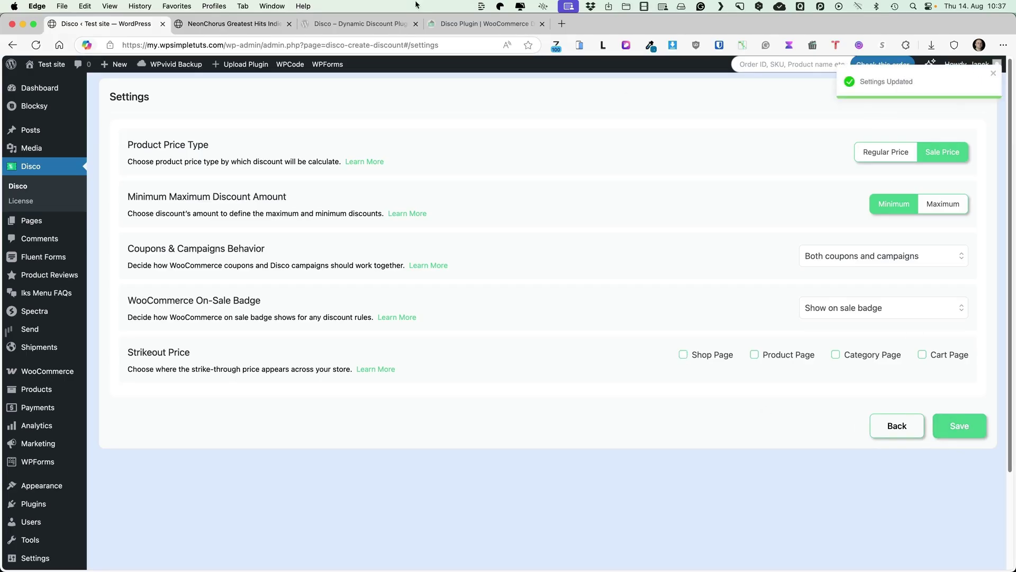
# Step: Reload the NeonChorus product page, then open its Music category and check how the album prices are displayed
pyautogui.click(233, 23)
pyautogui.click(36, 46)
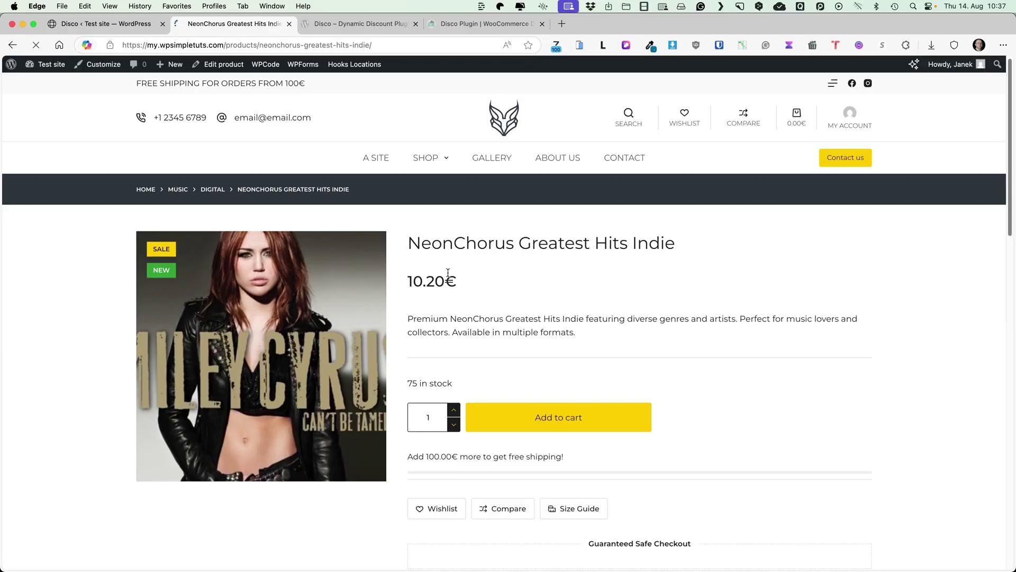
pyautogui.scroll(-5, 477, 317)
pyautogui.click(501, 471)
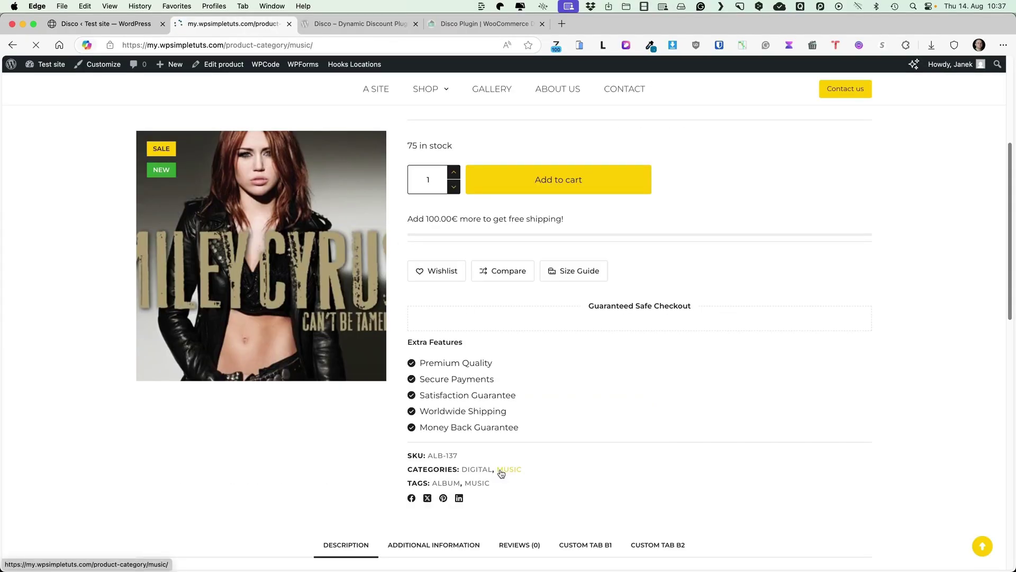
pyautogui.scroll(-10, 323, 422)
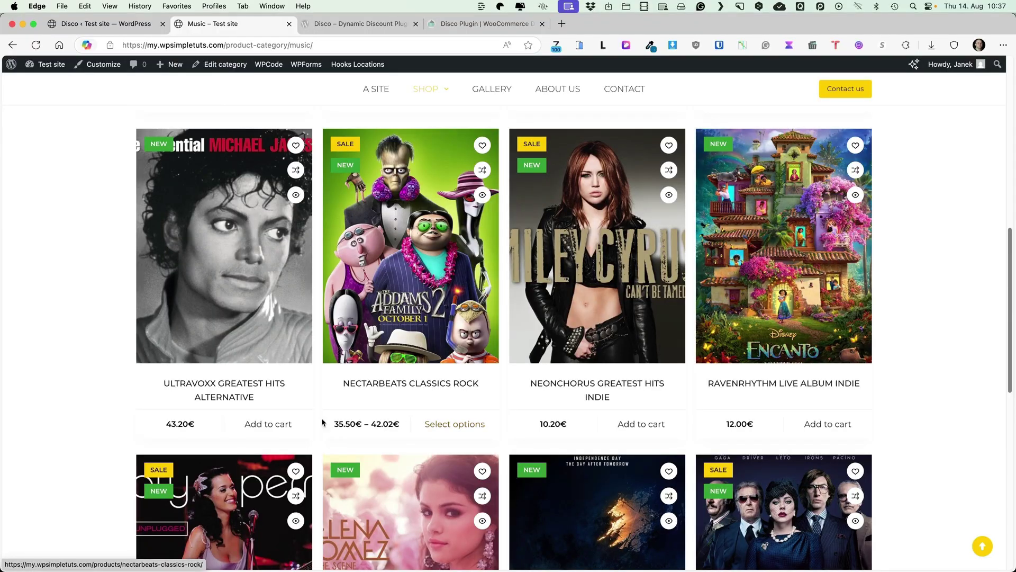
# Step: Re-enable Strikeout Price for the shop, product, category and cart pages in Disco's settings and save
pyautogui.click(85, 25)
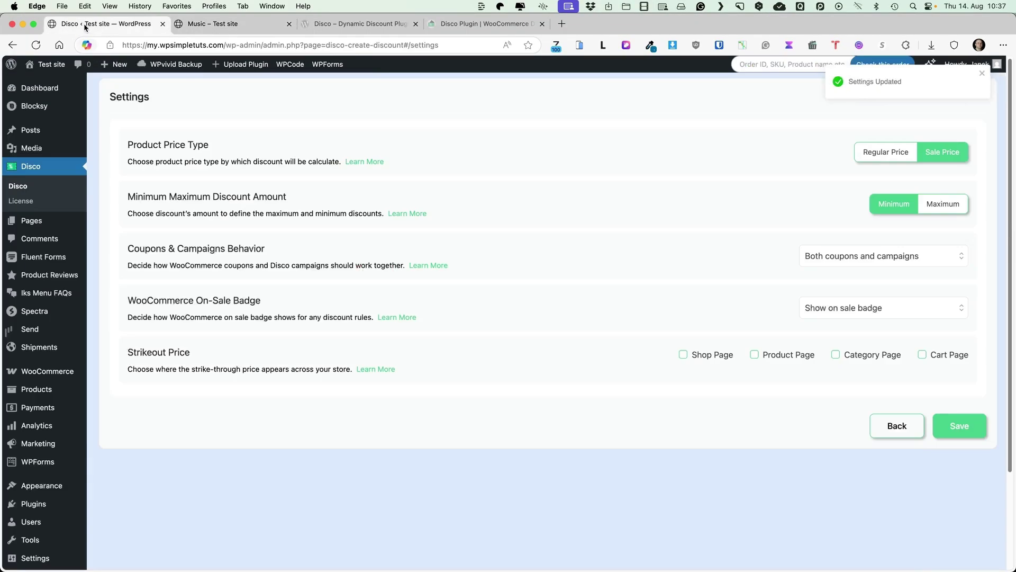
pyautogui.click(683, 354)
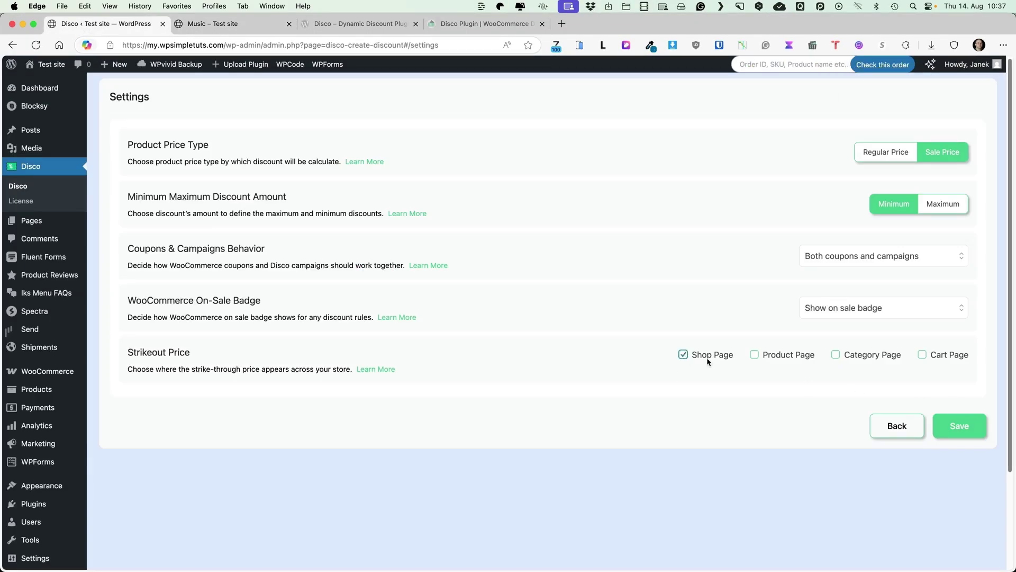
pyautogui.click(755, 355)
pyautogui.click(836, 355)
pyautogui.click(923, 354)
pyautogui.click(959, 425)
# Step: Reload the Music category page and check the albums' struck-through prices
pyautogui.click(213, 24)
pyautogui.click(36, 45)
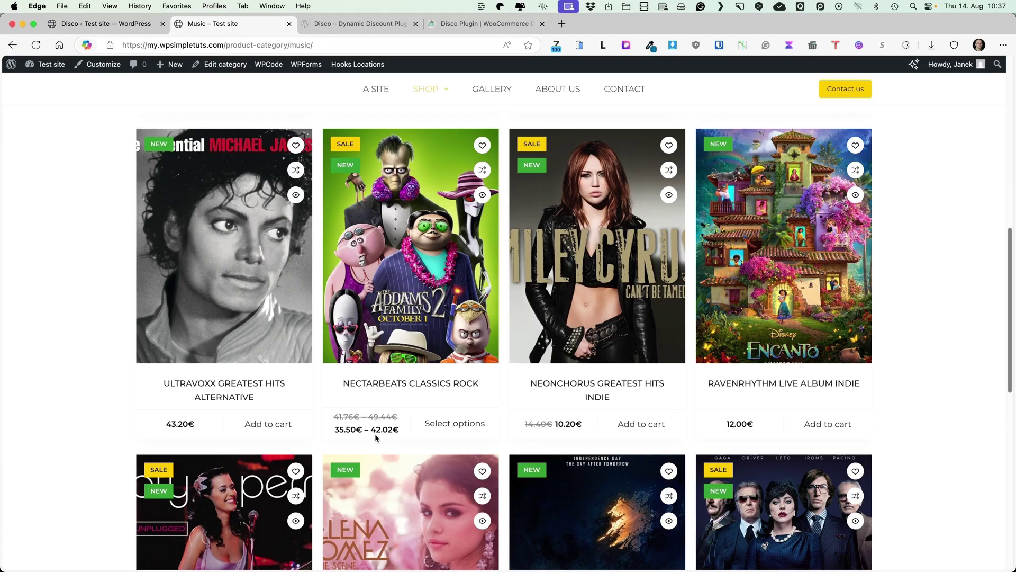
# Step: Return to the Disco campaign list and disable the "15% off for Neonchorus album" campaign
pyautogui.hotkey('ctrl', 'shift', 'Tab')
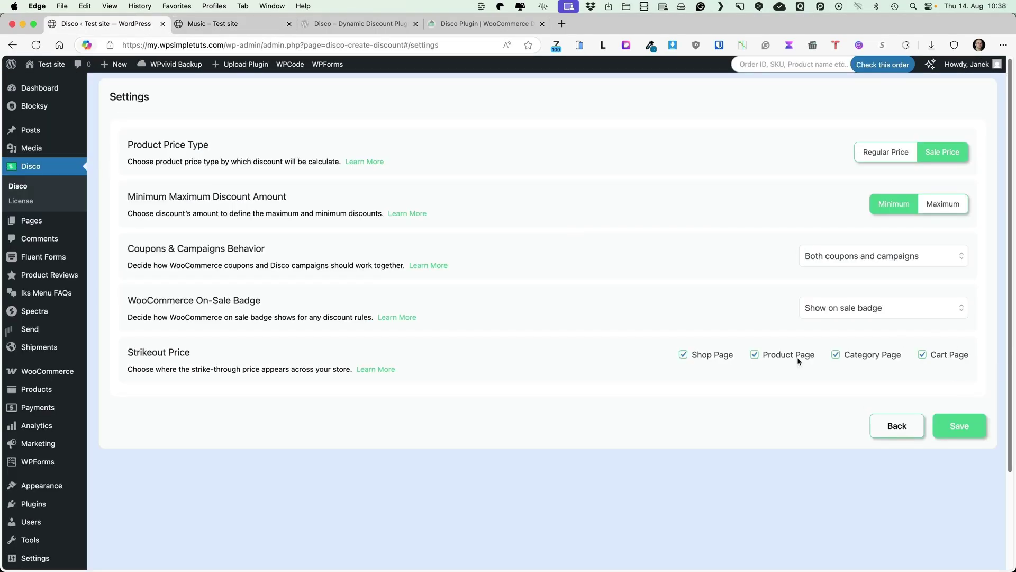
pyautogui.click(13, 190)
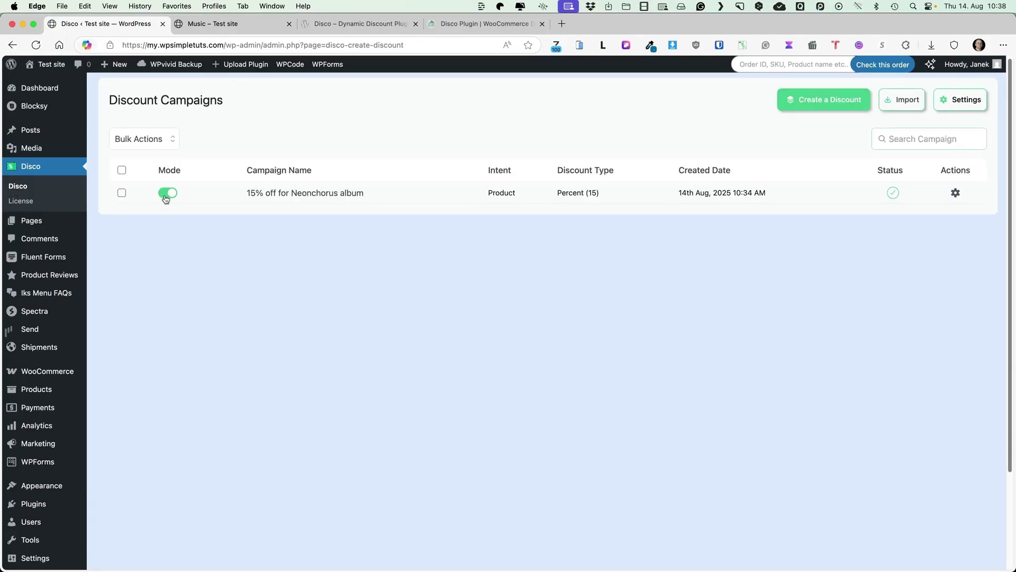
pyautogui.click(168, 192)
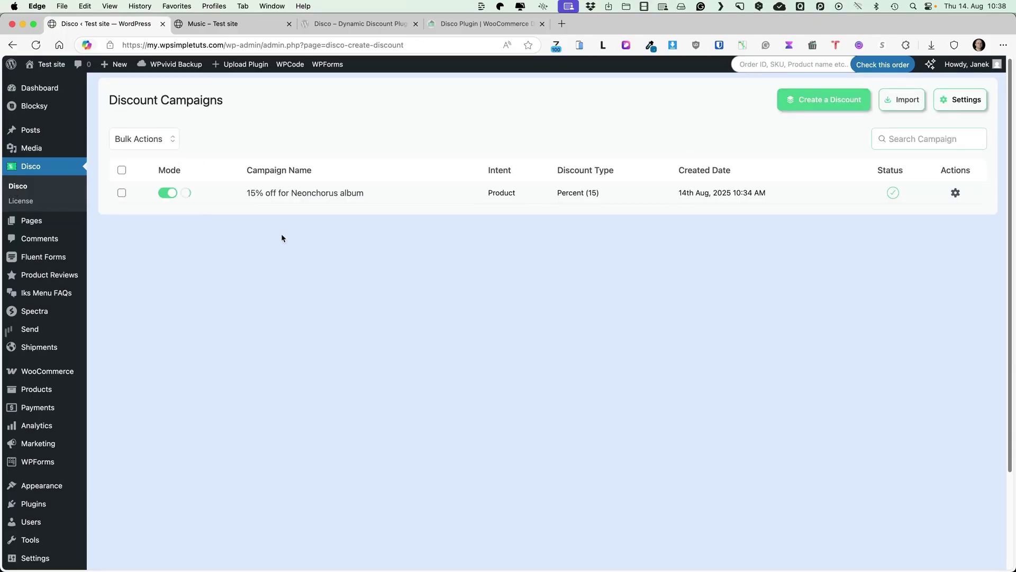
# Step: Create a discount campaign with the Cart intent and name it "20% off for all music category"
pyautogui.click(811, 105)
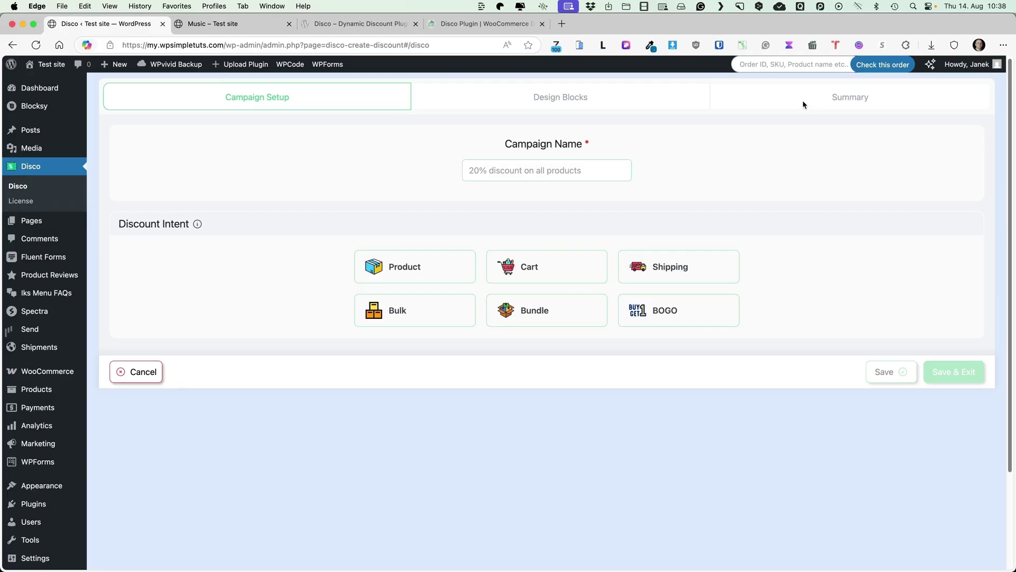
pyautogui.click(551, 267)
pyautogui.write('20')
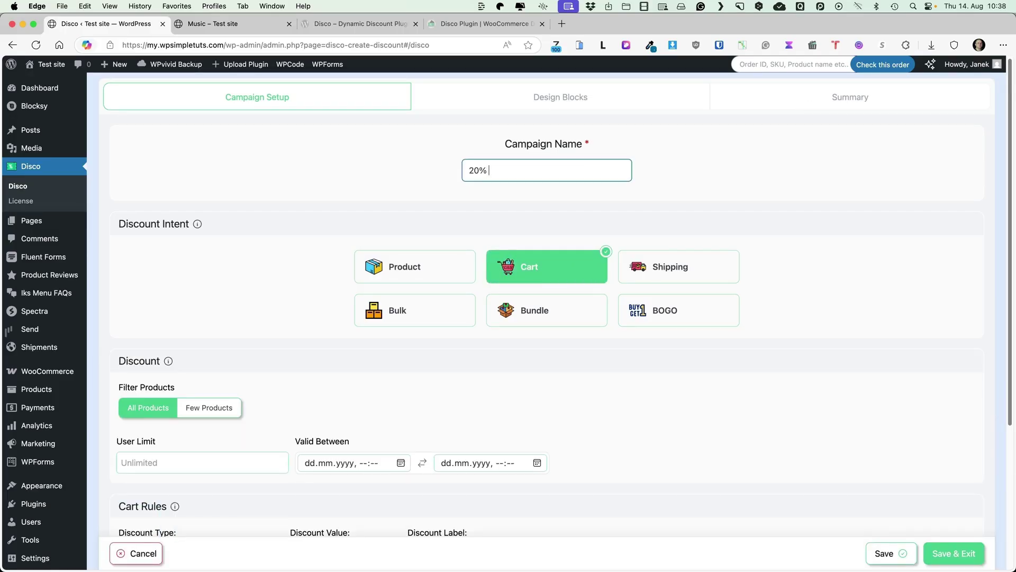
pyautogui.write('% off for all music category')
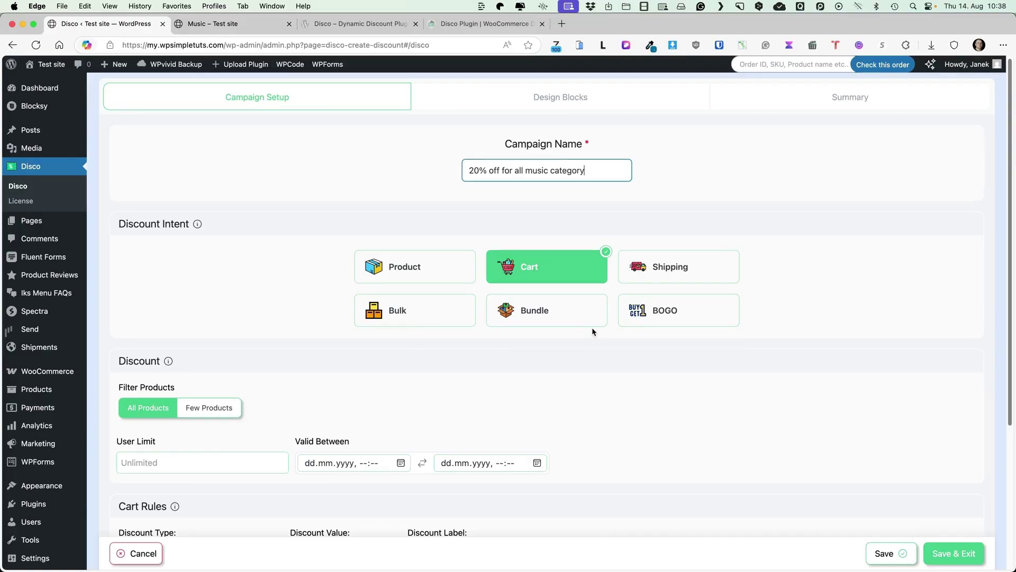
# Step: Set the cart rule's percentage discount value to 20 and its discount label to "Summer discount"
pyautogui.scroll(-3, 531, 379)
pyautogui.scroll(-2, 531, 379)
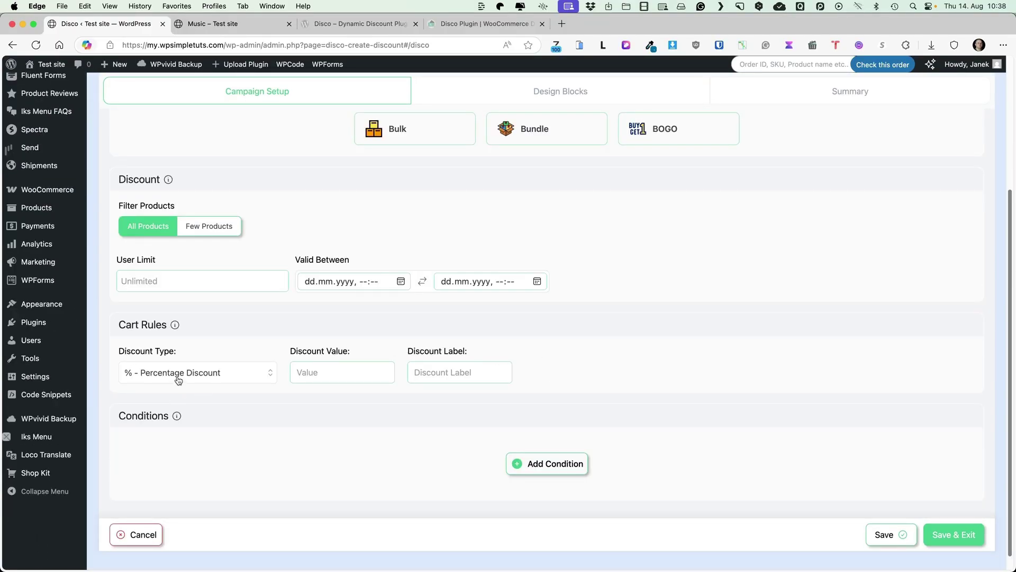
pyautogui.click(349, 372)
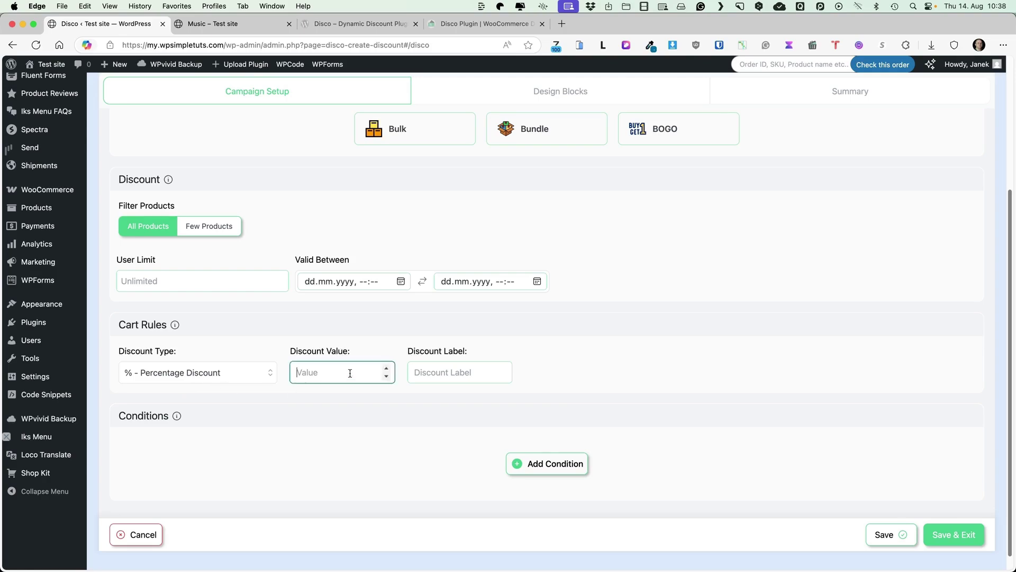
pyautogui.write('20')
pyautogui.press('Tab')
pyautogui.write('B')
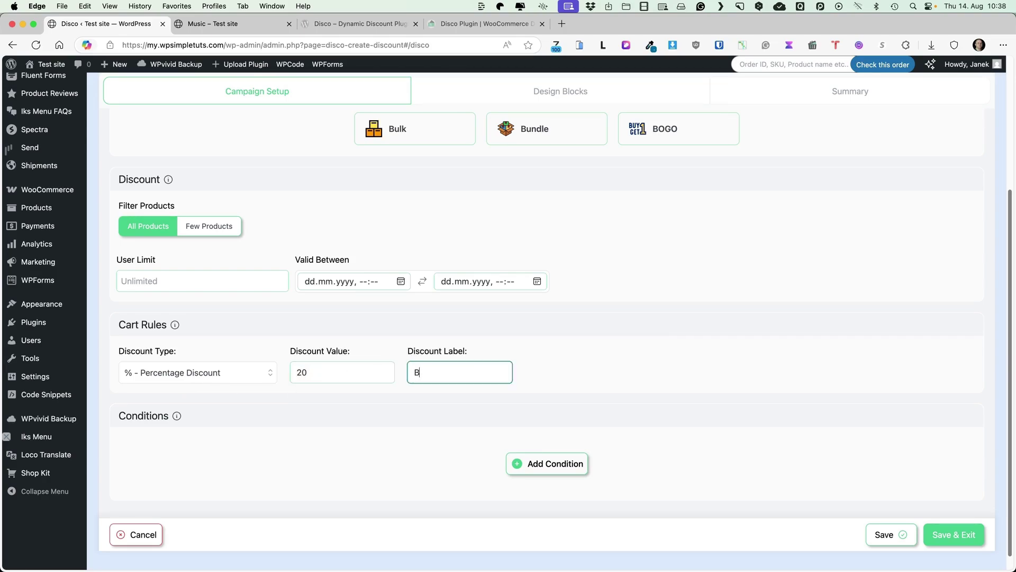
pyautogui.press('BackSpace')
pyautogui.write('Summer discount')
# Step: Add a condition requiring Categories In List Music, then save the campaign and exit to the campaign list
pyautogui.click(562, 463)
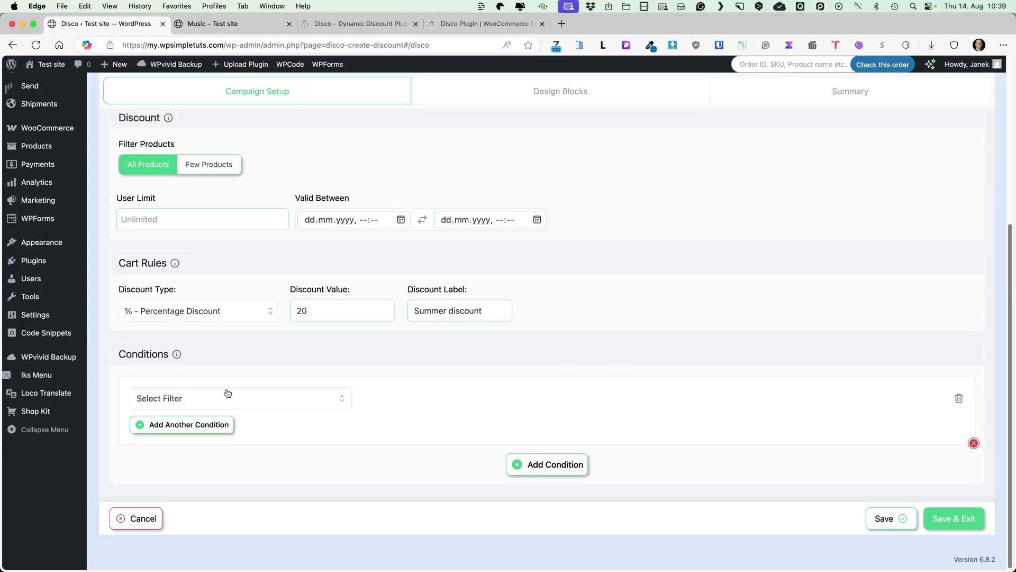
pyautogui.click(208, 402)
pyautogui.scroll(-1, 222, 449)
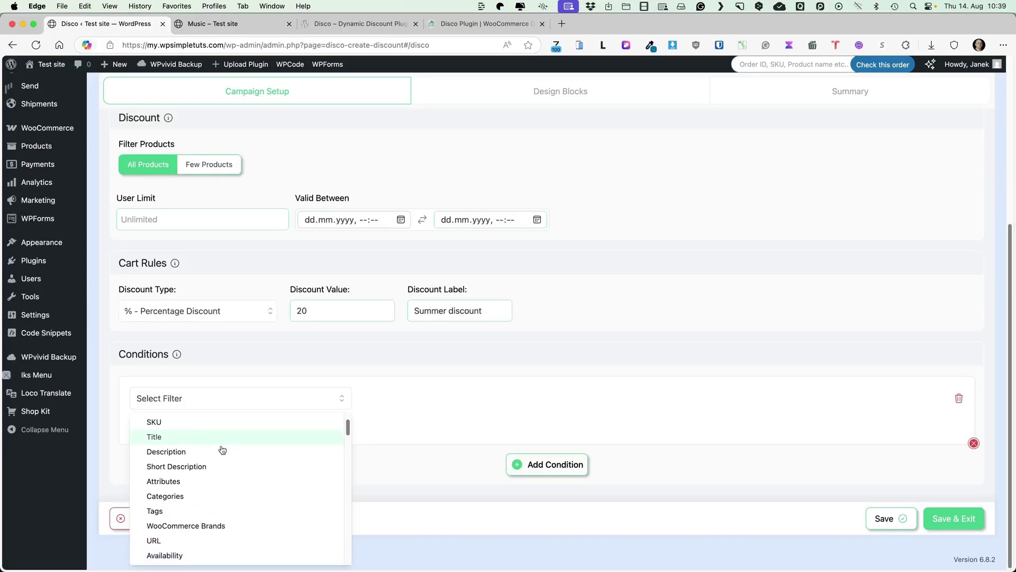
pyautogui.click(170, 495)
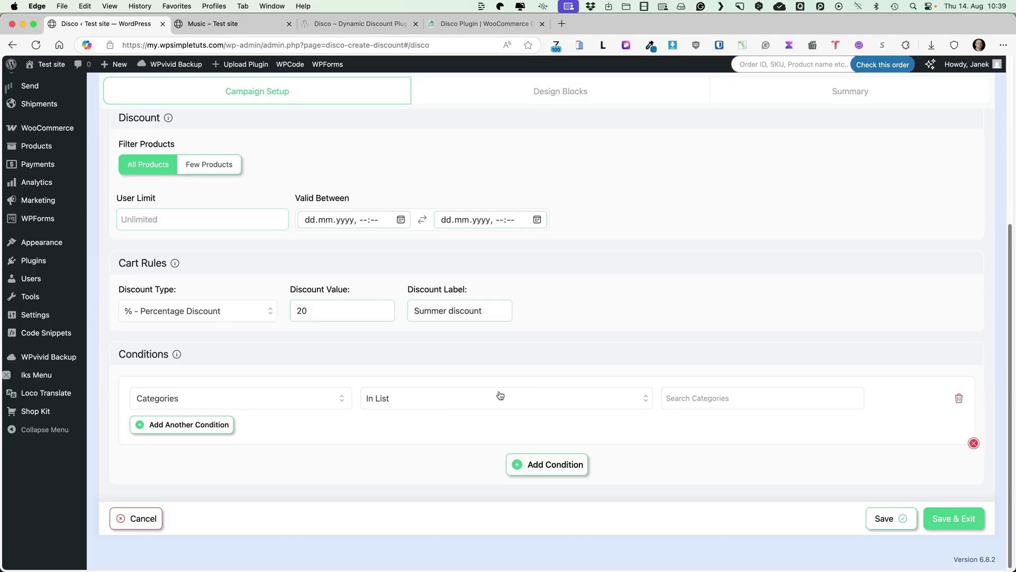
pyautogui.click(685, 397)
pyautogui.write('music')
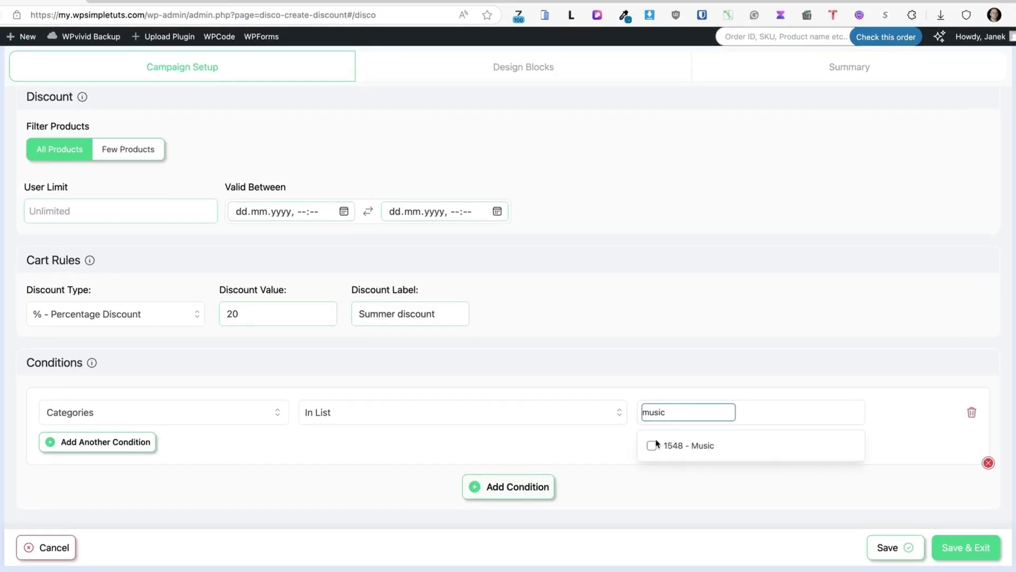
pyautogui.click(651, 445)
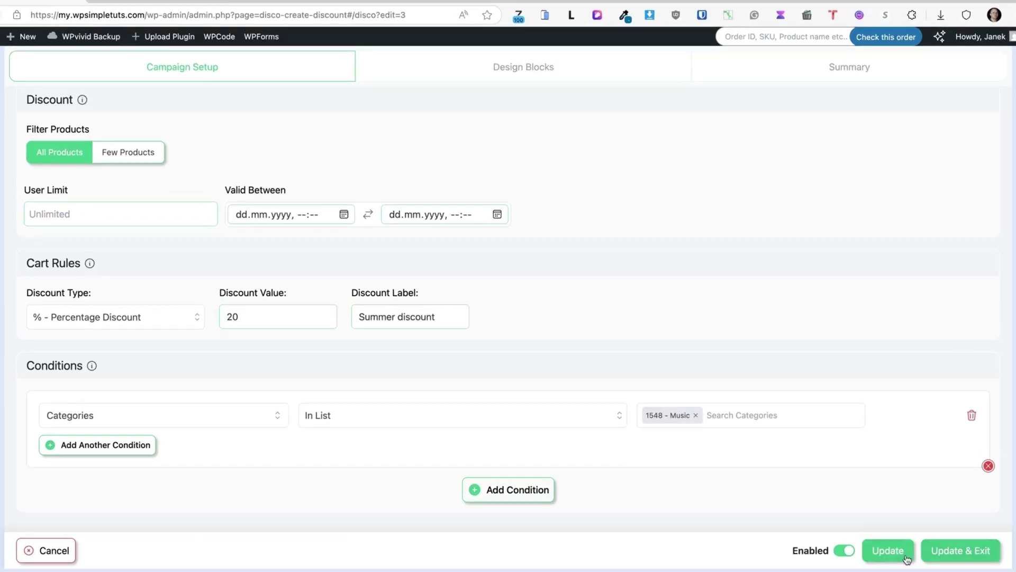
pyautogui.click(957, 552)
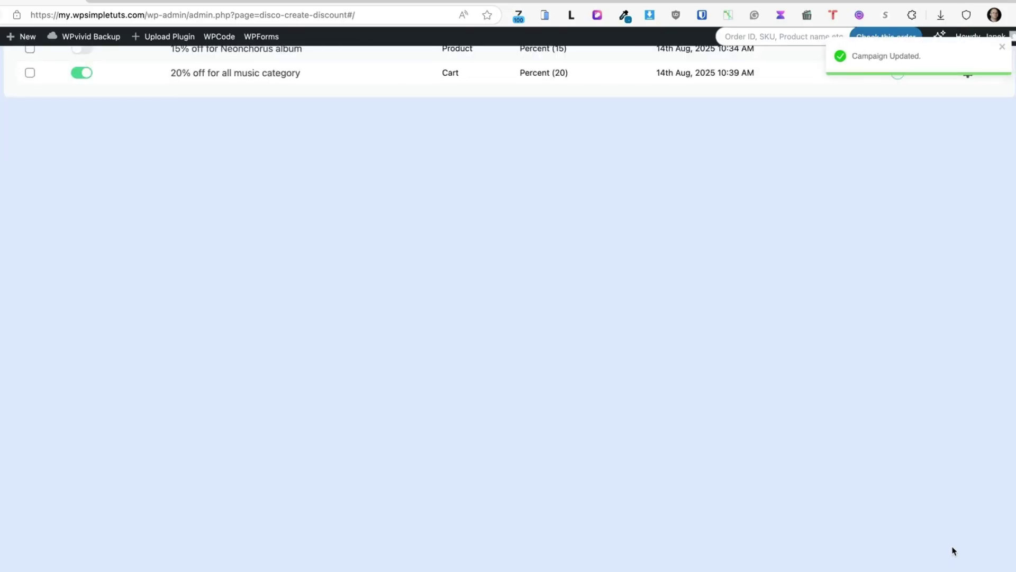
pyautogui.scroll(3, 317, 216)
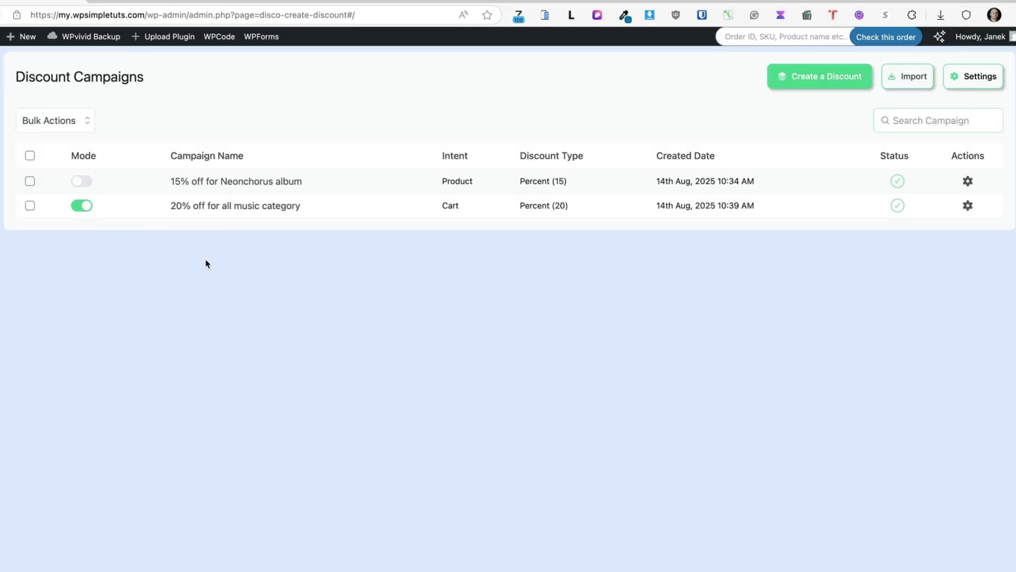
# Step: Browse the store's Music category, add KiteSound Greatest Hits Folk to the cart, and check the discount in the cart totals
pyautogui.click(123, 1)
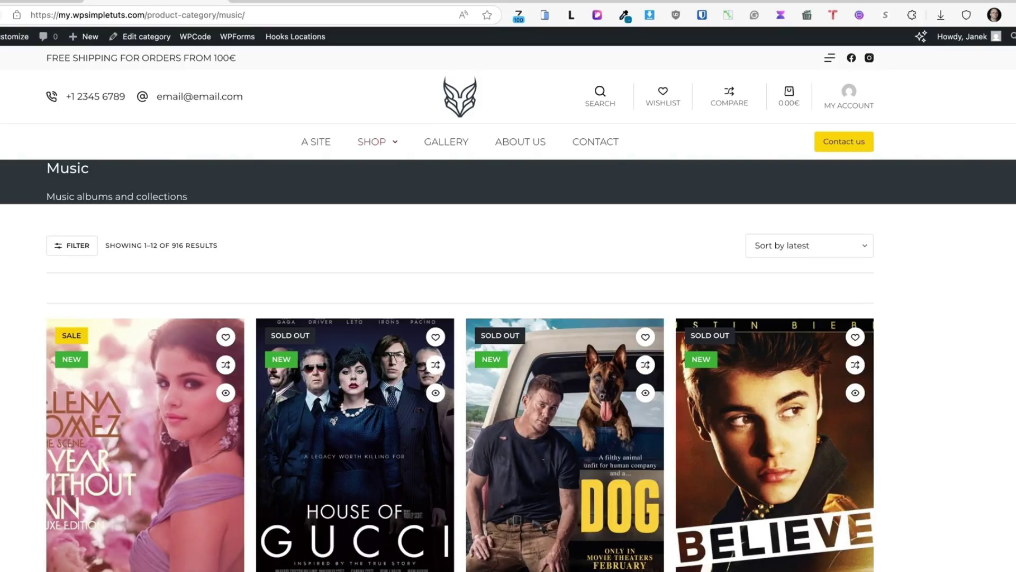
pyautogui.scroll(-6, 689, 328)
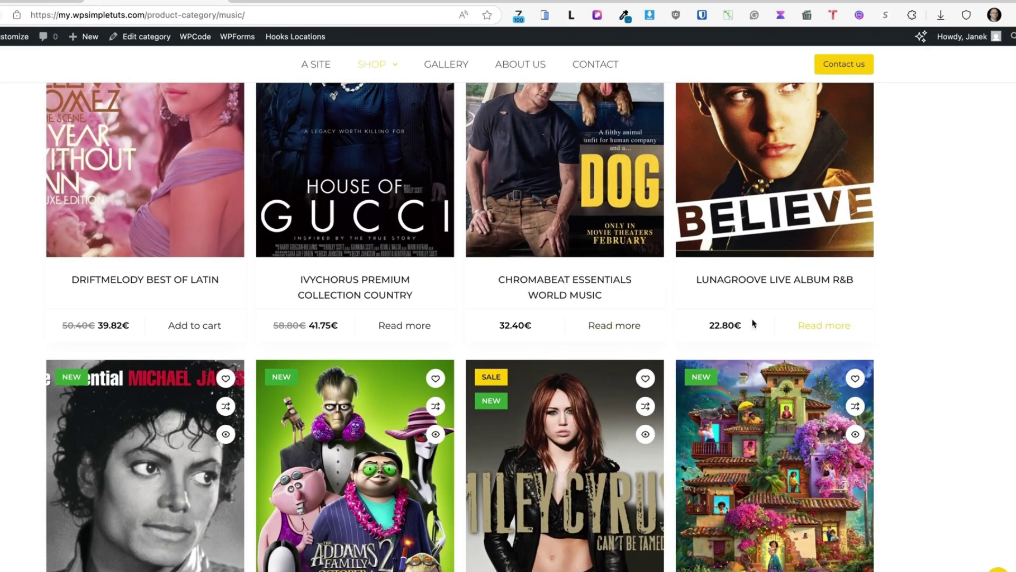
pyautogui.scroll(-4, 332, 319)
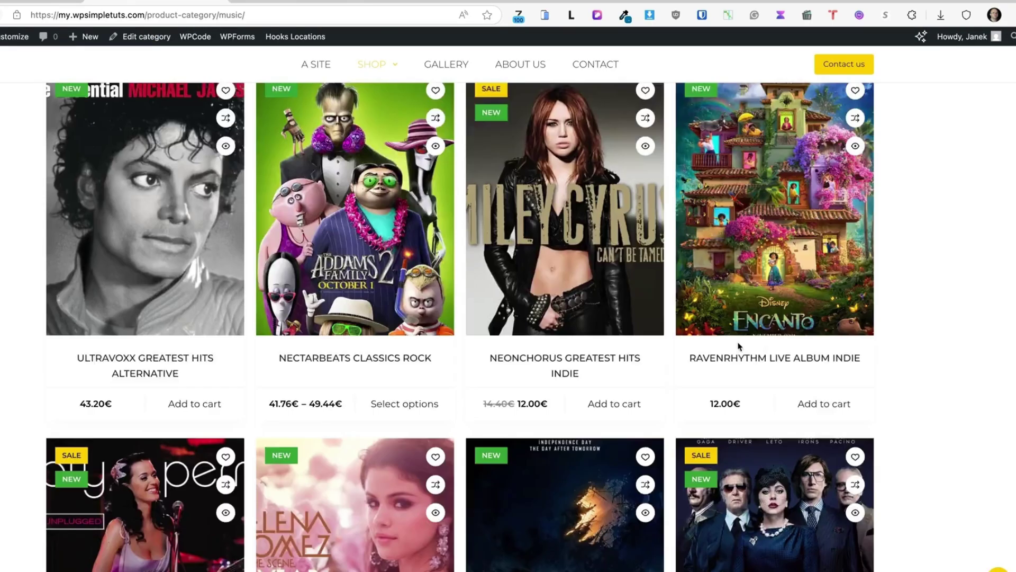
pyautogui.scroll(-4, 743, 339)
pyautogui.scroll(-1, 775, 482)
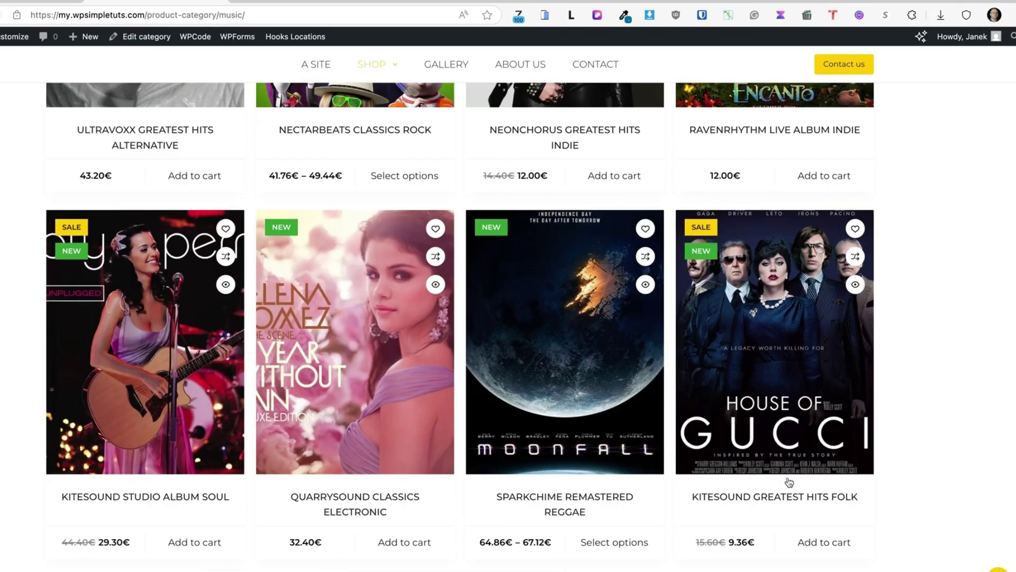
pyautogui.click(823, 545)
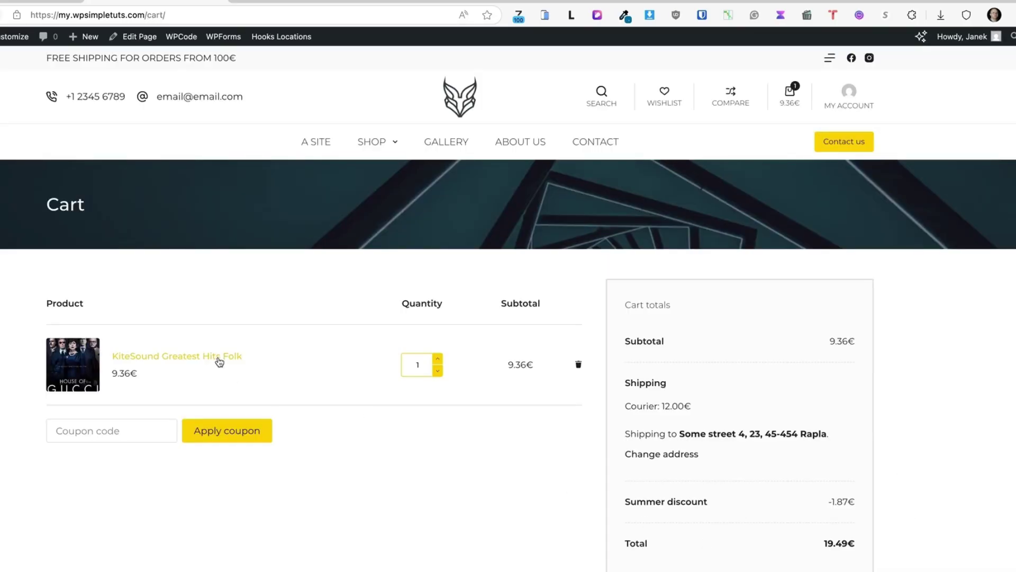
pyautogui.scroll(-2, 517, 363)
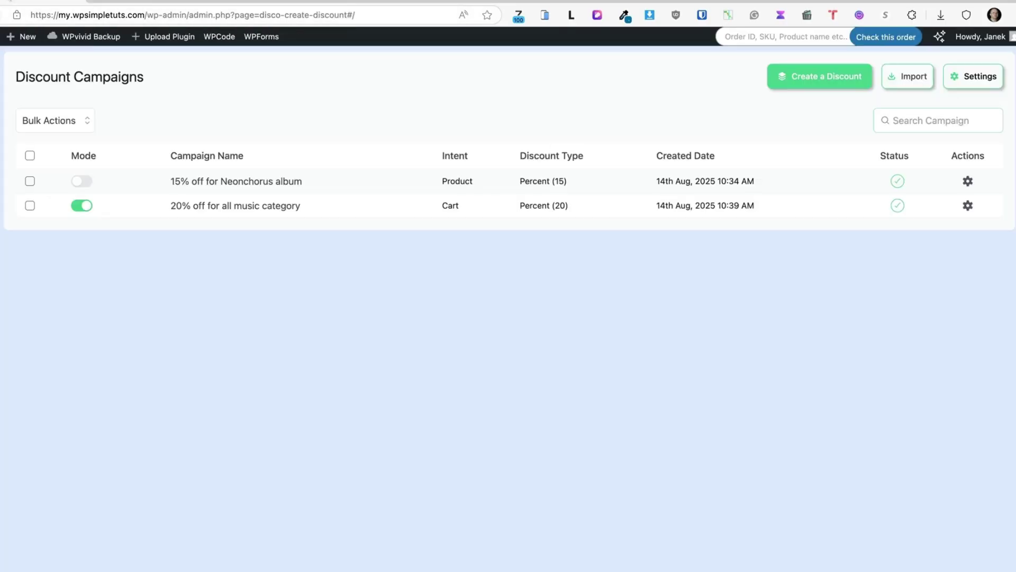
# Step: Disable the "20% off for all music category" campaign and rename the "15% off for Neonchorus album" campaign to "20% off for all music"
pyautogui.click(84, 206)
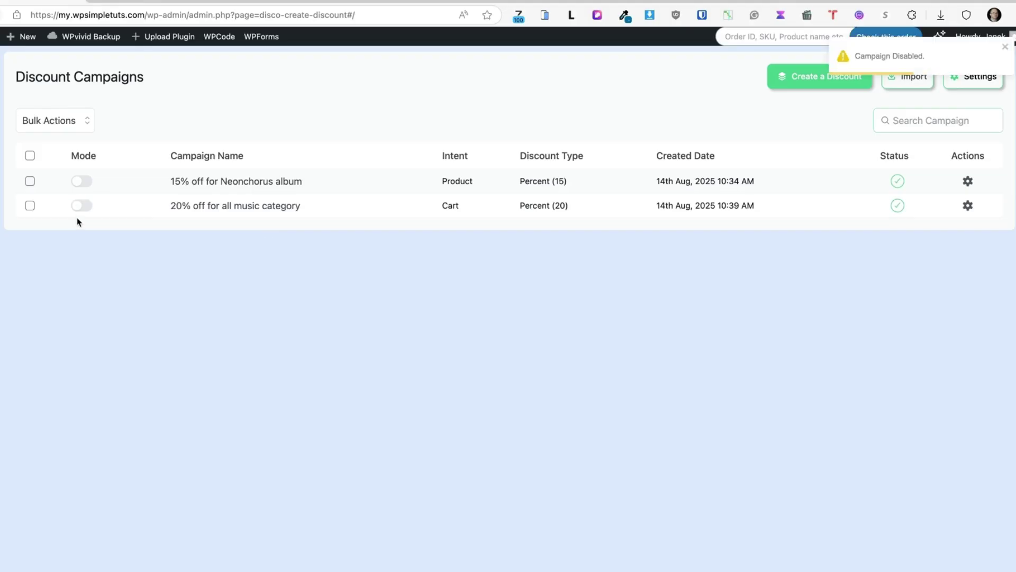
pyautogui.click(242, 182)
pyautogui.scroll(-4, 418, 217)
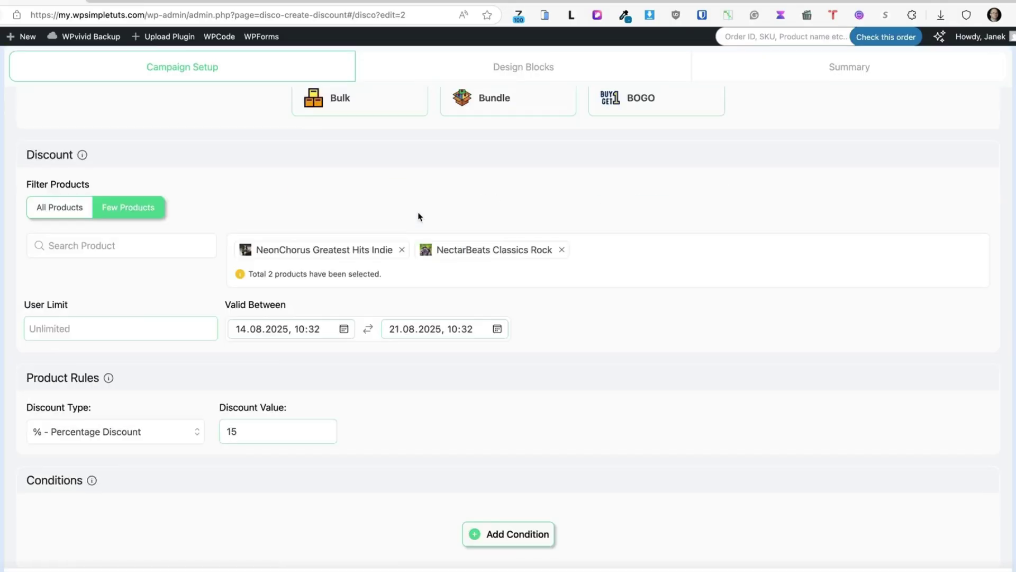
pyautogui.scroll(4, 418, 217)
pyautogui.moveTo(434, 157); pyautogui.dragTo(411, 157)
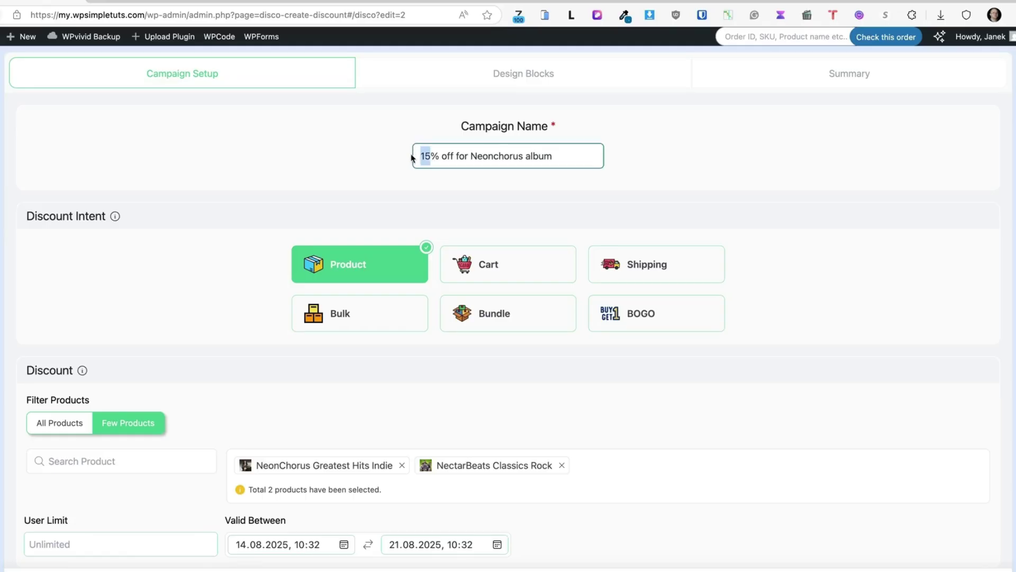
pyautogui.write('20')
pyautogui.moveTo(553, 156); pyautogui.dragTo(471, 156)
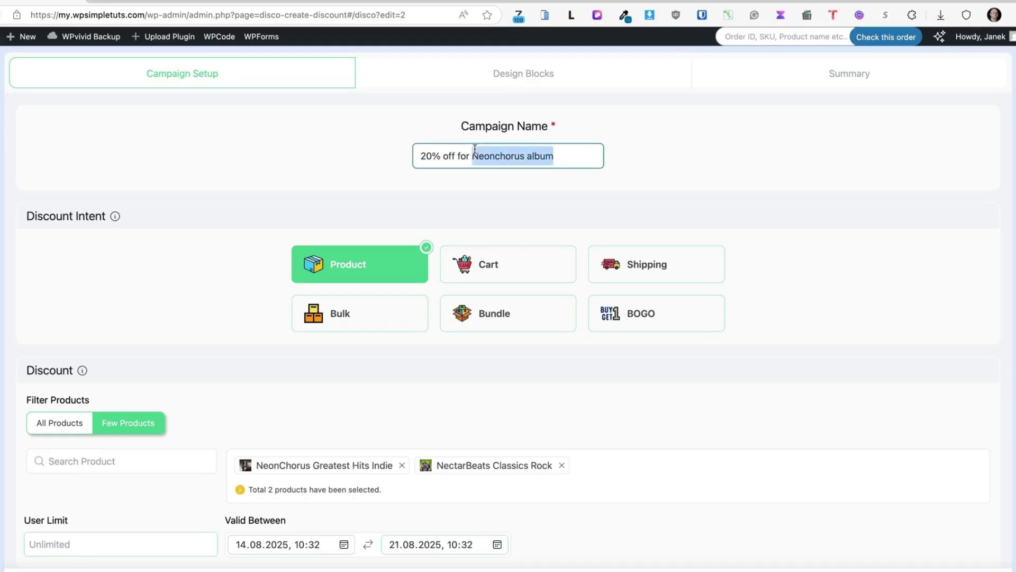
pyautogui.write('all music')
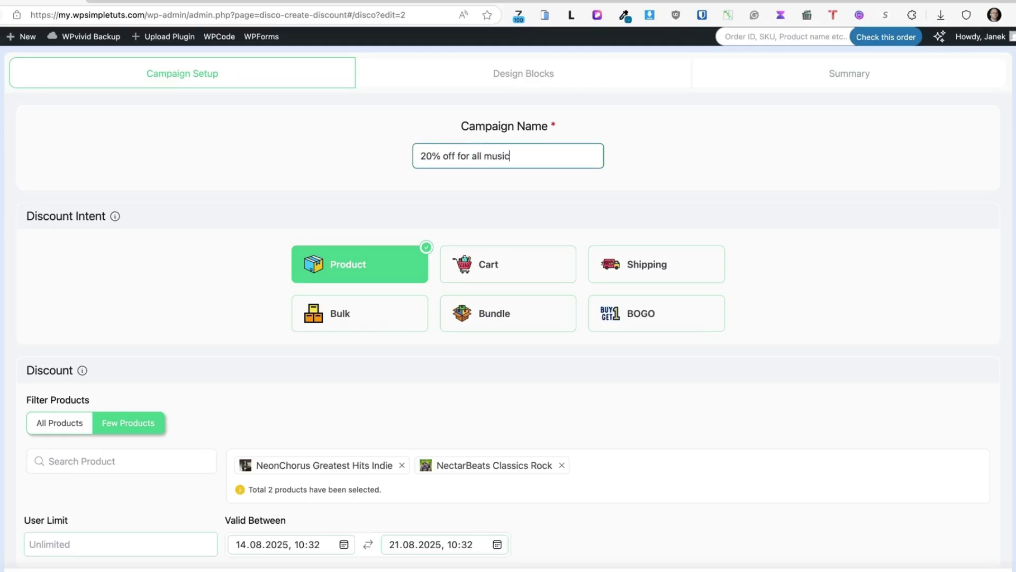
# Step: Apply the product discount to all products and set its percentage discount value to 20
pyautogui.scroll(-3, 437, 243)
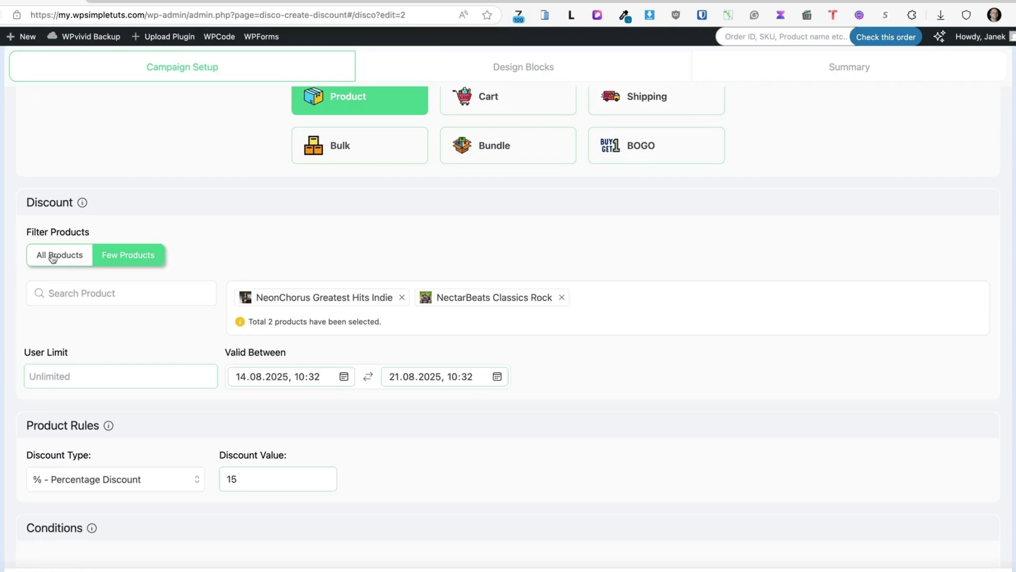
pyautogui.click(53, 258)
pyautogui.scroll(-1, 390, 302)
pyautogui.moveTo(235, 366); pyautogui.dragTo(208, 358)
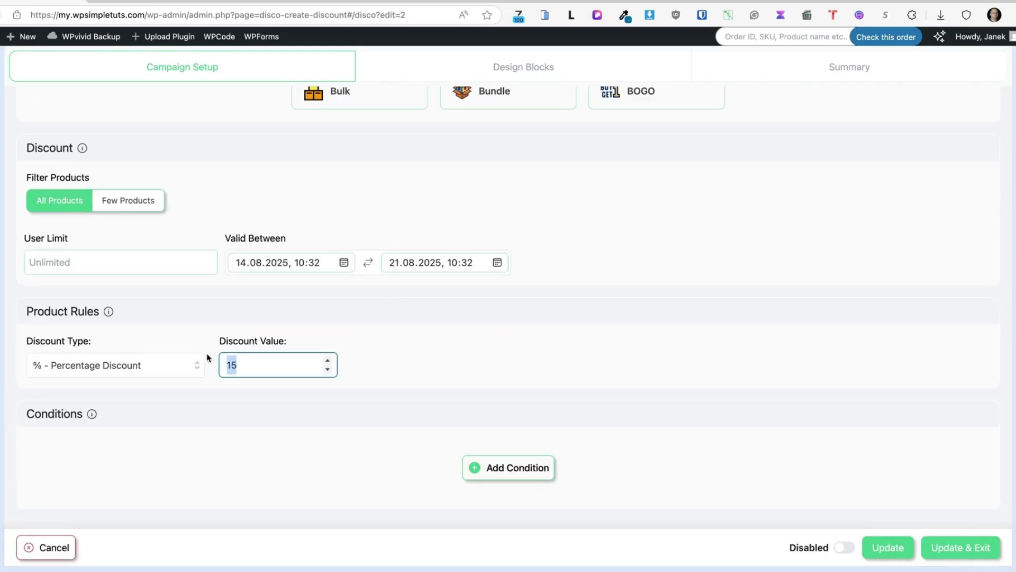
pyautogui.write('20')
# Step: Add a condition requiring Categories In List Music, then enable and update the campaign
pyautogui.click(509, 468)
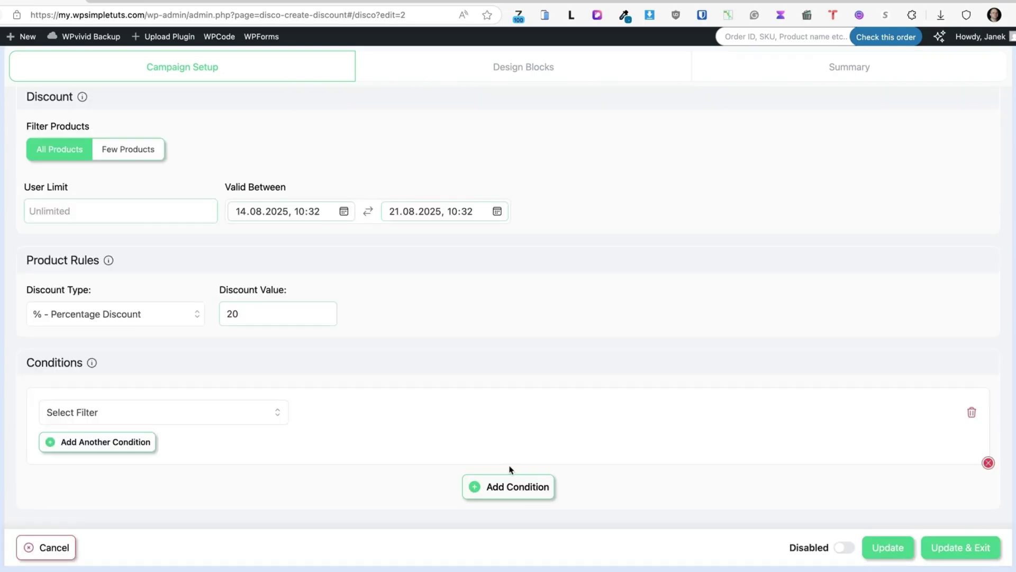
pyautogui.click(172, 420)
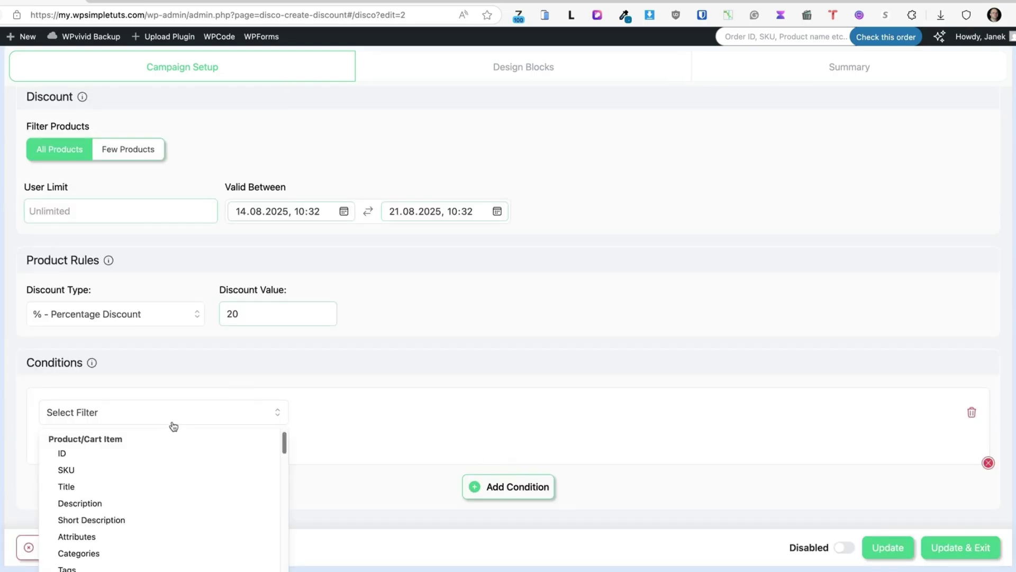
pyautogui.click(103, 552)
pyautogui.click(702, 412)
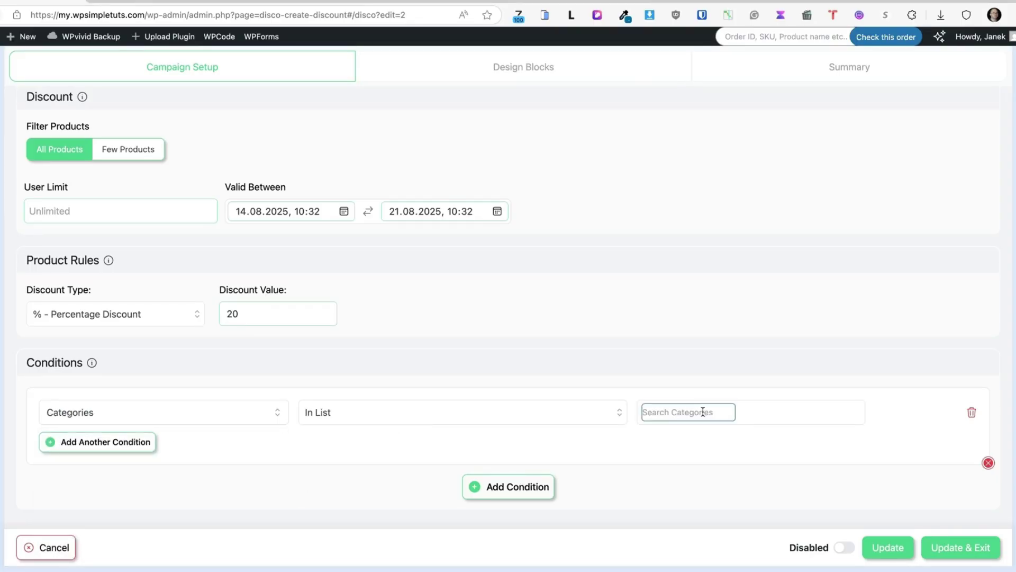
pyautogui.write('music')
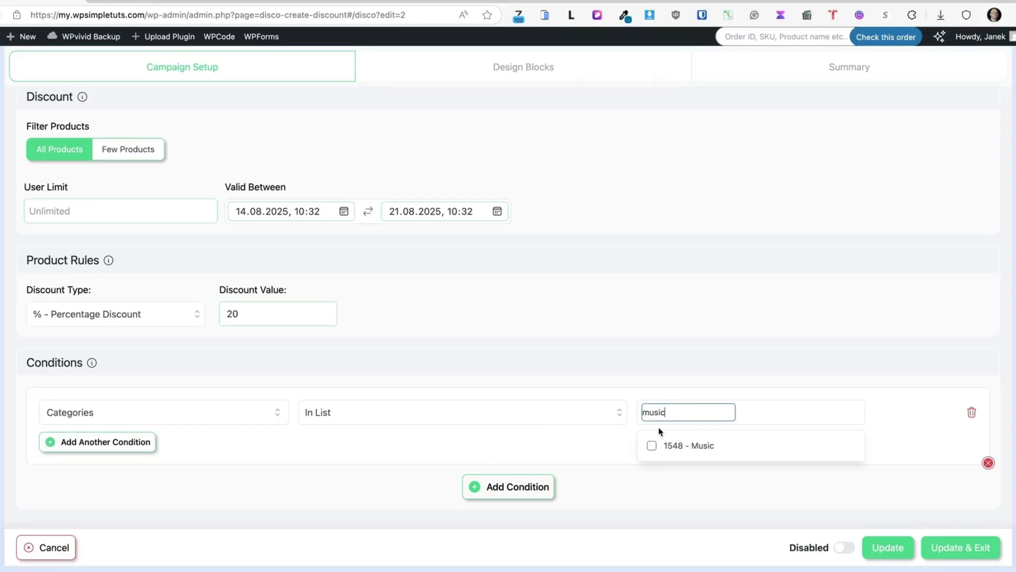
pyautogui.click(659, 445)
pyautogui.click(889, 550)
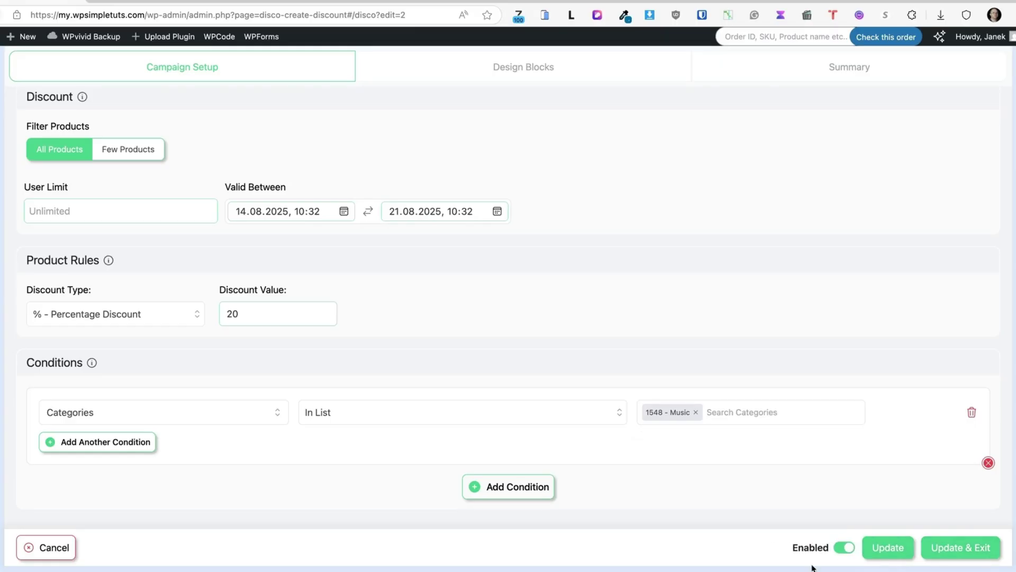
pyautogui.click(890, 550)
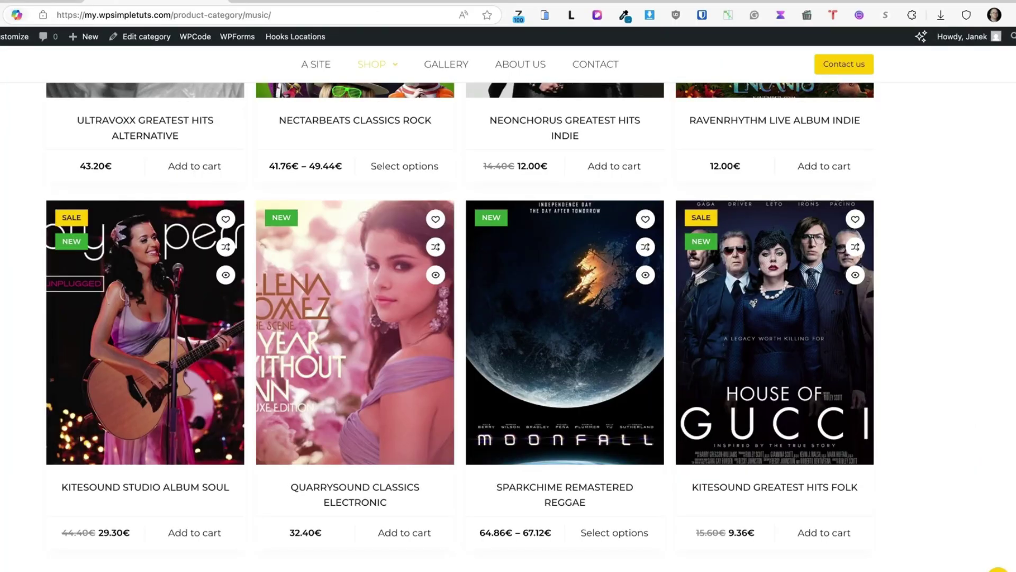
# Step: Reload the store's Music category page and examine the product prices with the campaign enabled
pyautogui.press('super+r')
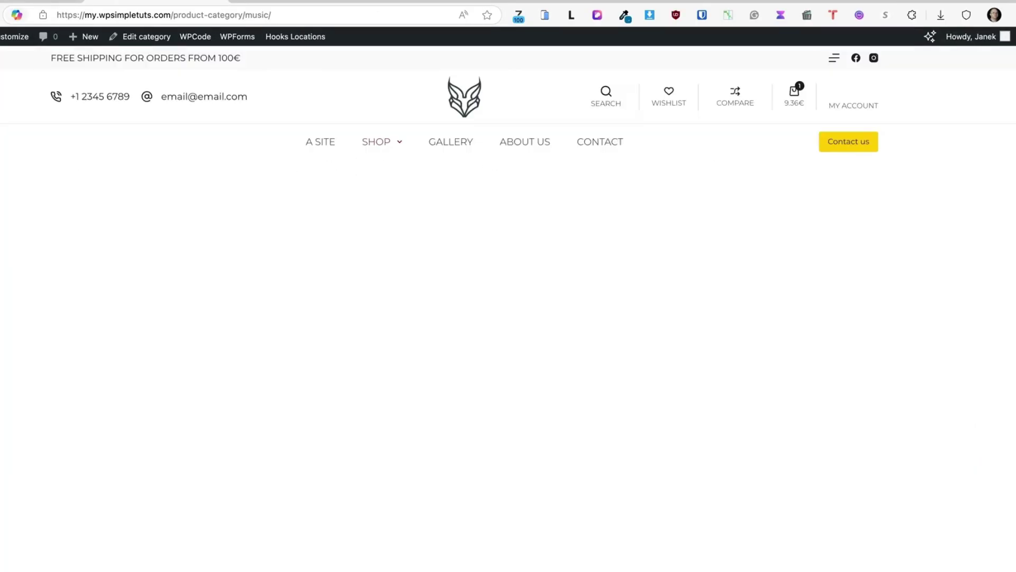
pyautogui.scroll(5, 511, 370)
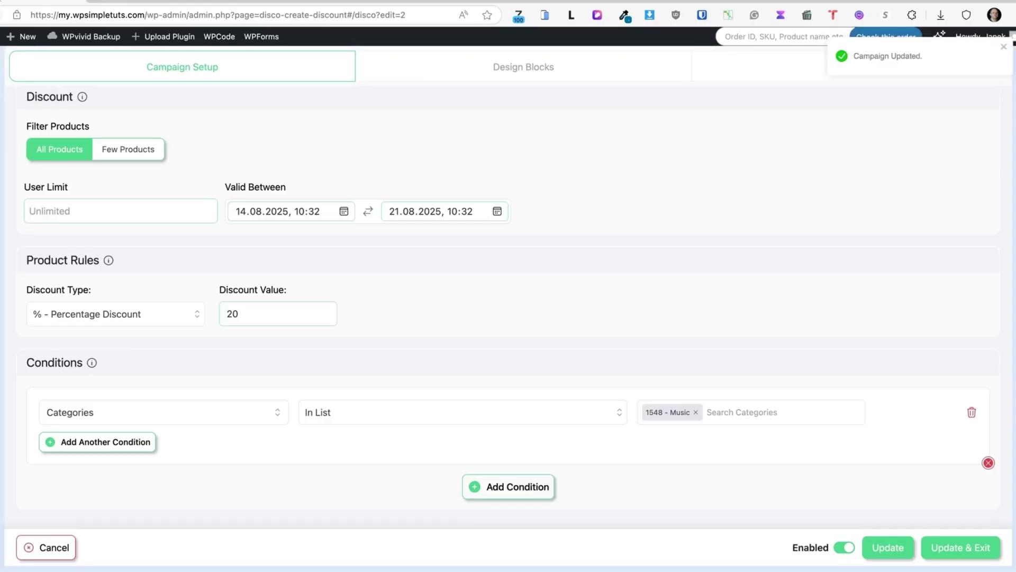
pyautogui.scroll(-3, 614, 344)
pyautogui.scroll(3, 662, 363)
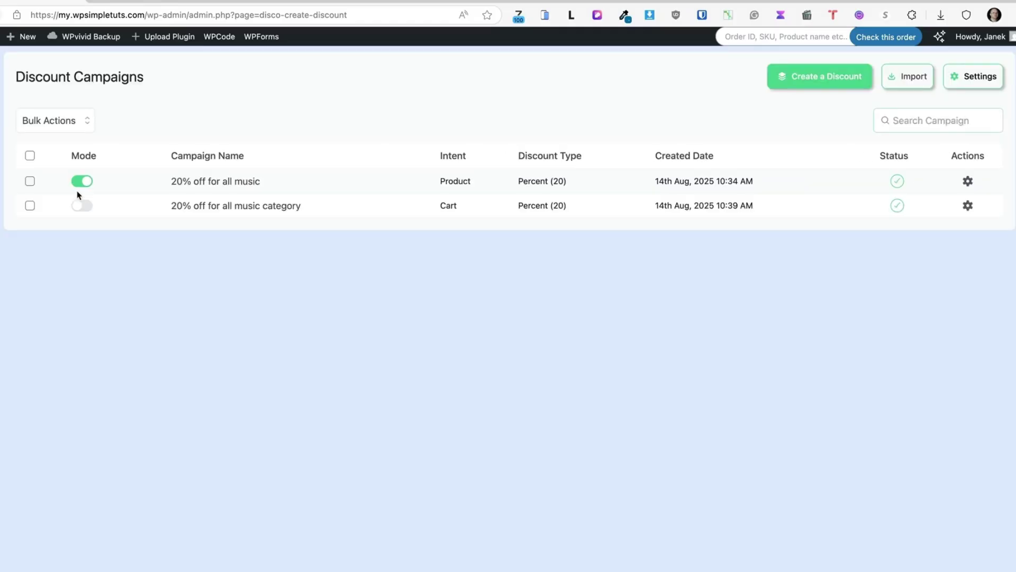
# Step: Disable the "20% off for all music" campaign and start a Shipping intent campaign named "Free shipping for 100+ cart subtotal"
pyautogui.click(81, 182)
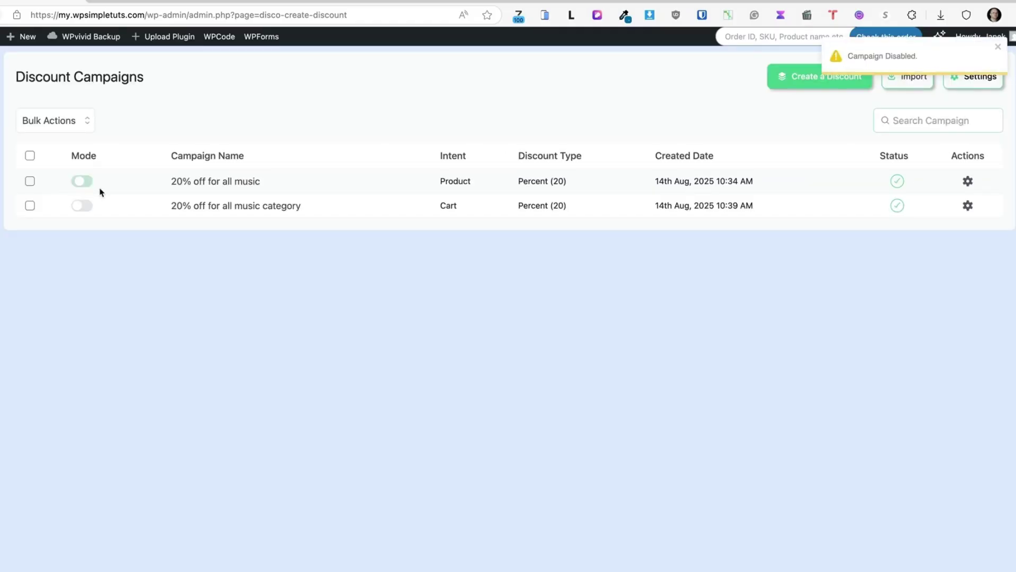
pyautogui.click(822, 84)
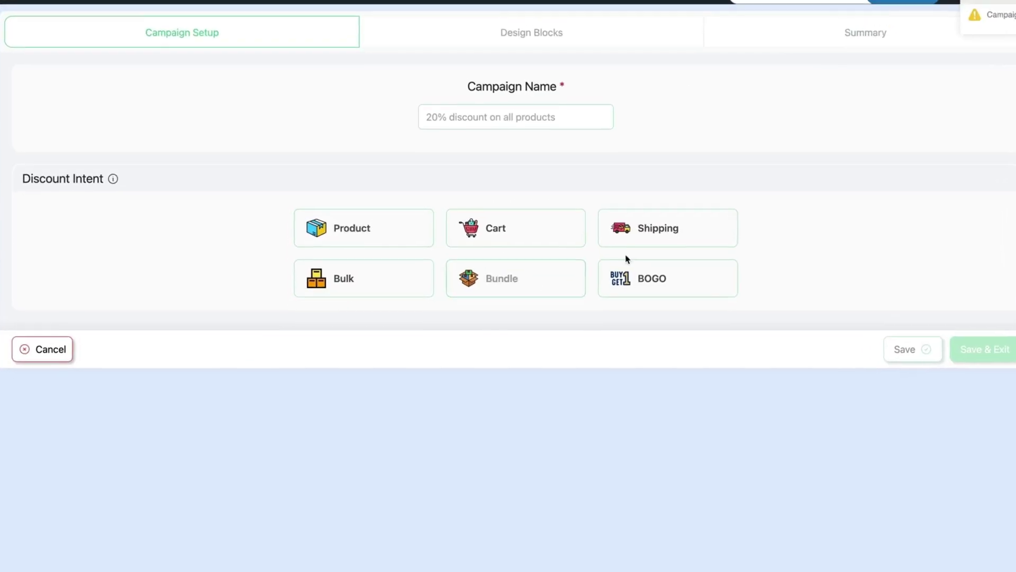
pyautogui.click(693, 229)
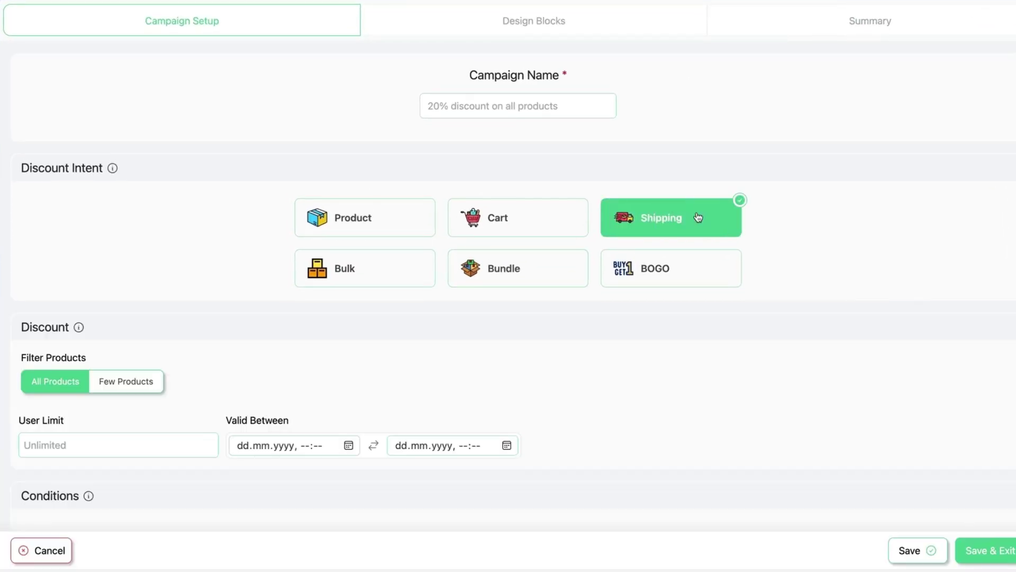
pyautogui.click(458, 117)
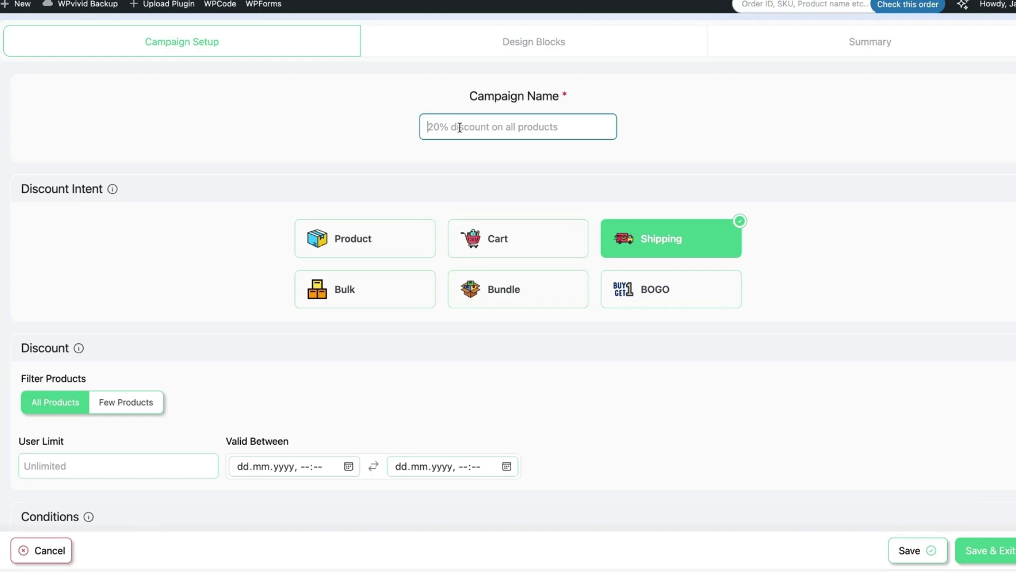
pyautogui.write('Free shipping for 100+ cart subtotal')
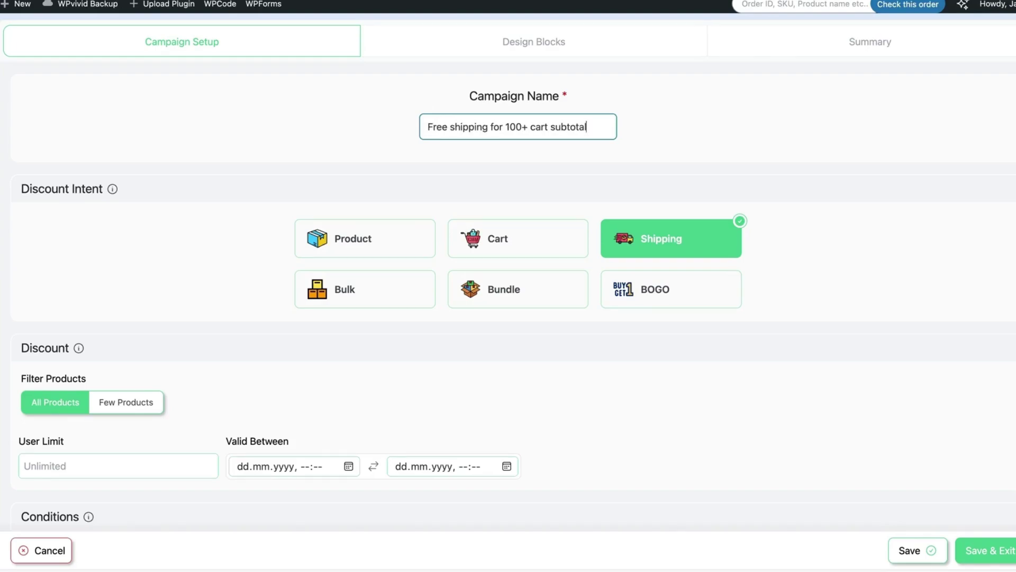
# Step: Add a condition requiring Cart Subtotal Greater Than or Equal 100 and save the shipping campaign
pyautogui.scroll(-3, 431, 170)
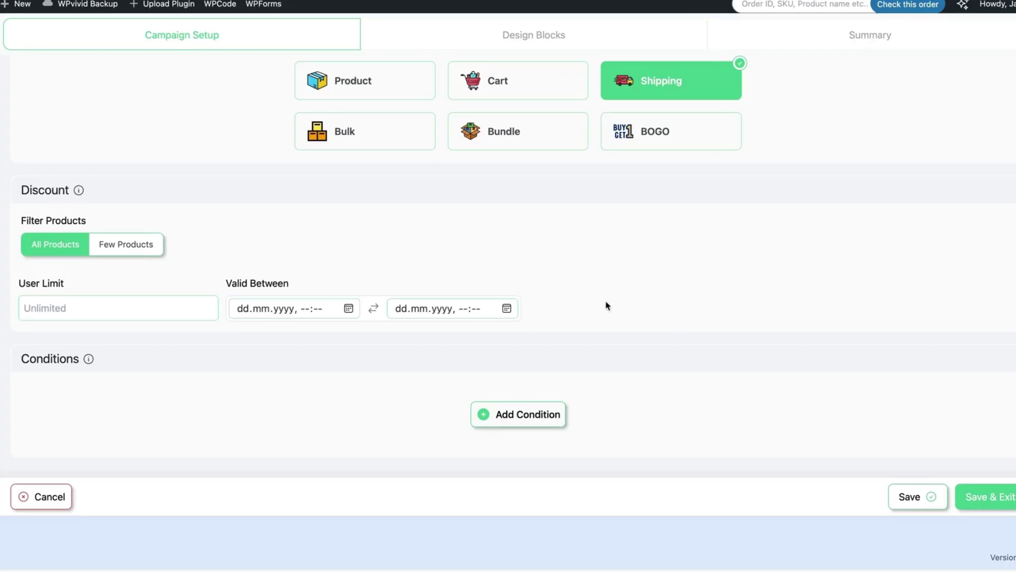
pyautogui.click(499, 418)
pyautogui.click(125, 369)
pyautogui.scroll(-10, 125, 404)
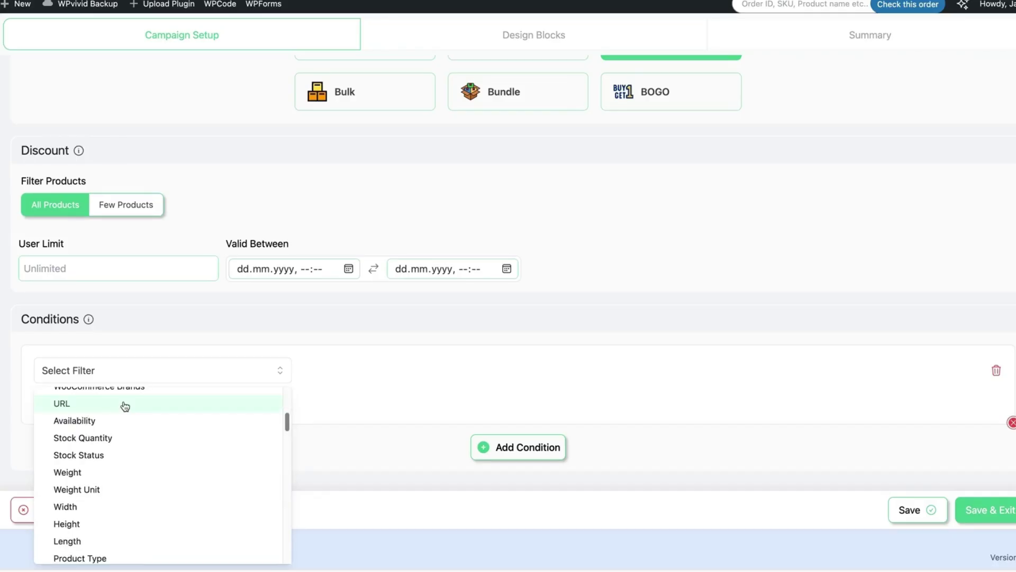
pyautogui.scroll(10, 121, 408)
pyautogui.scroll(-1, 113, 426)
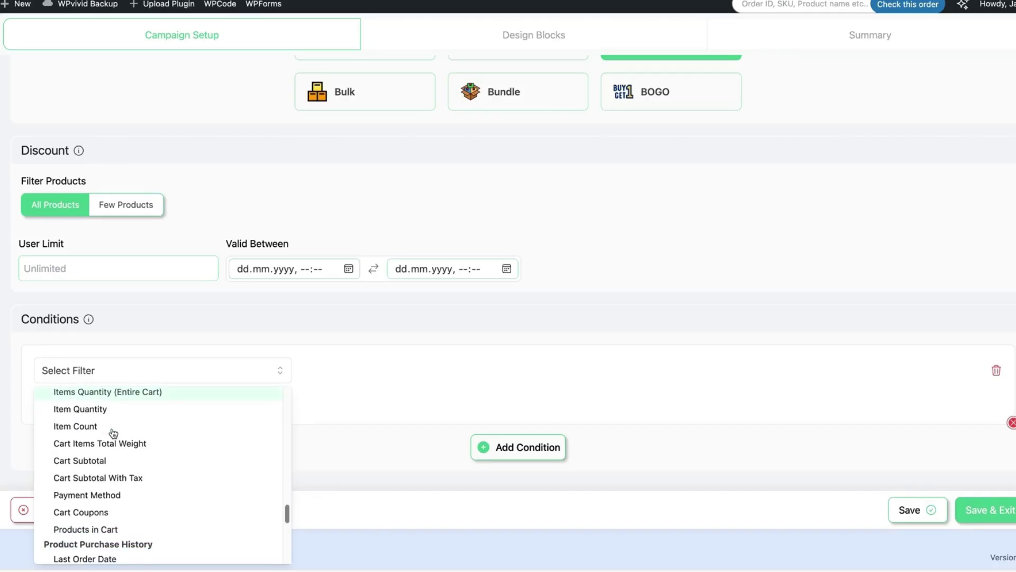
pyautogui.click(106, 461)
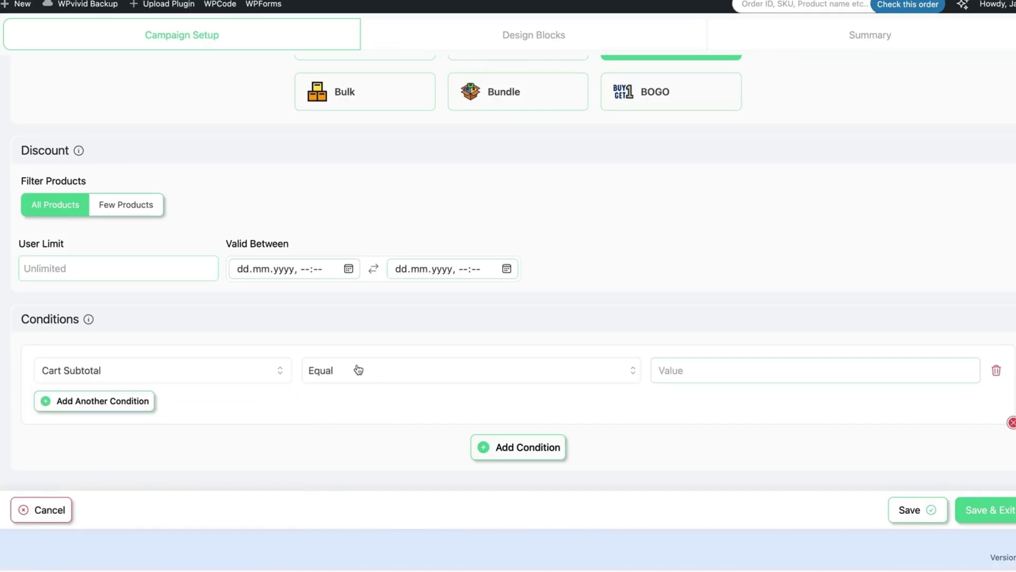
pyautogui.click(408, 370)
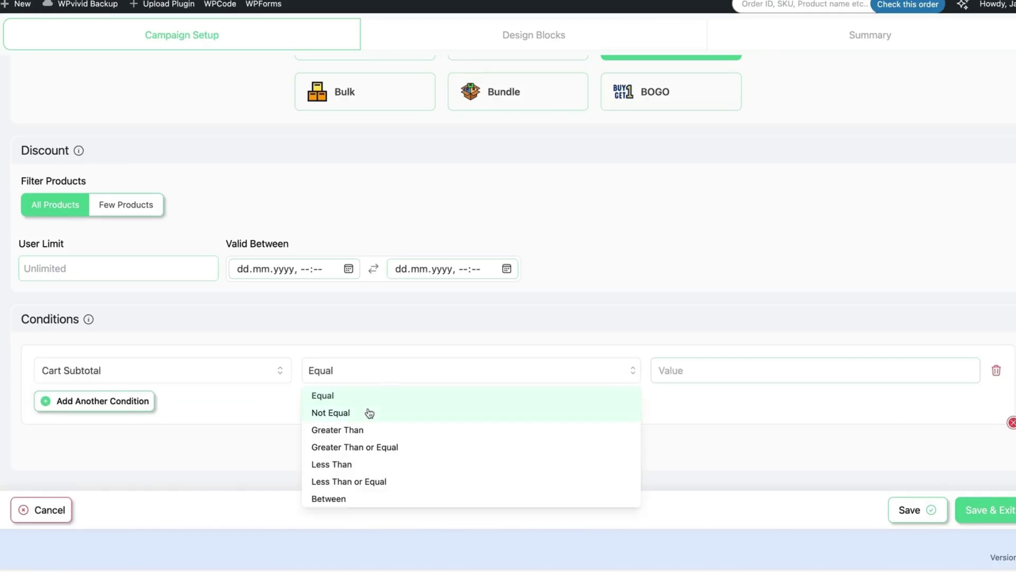
pyautogui.click(358, 447)
pyautogui.click(714, 370)
pyautogui.write('100')
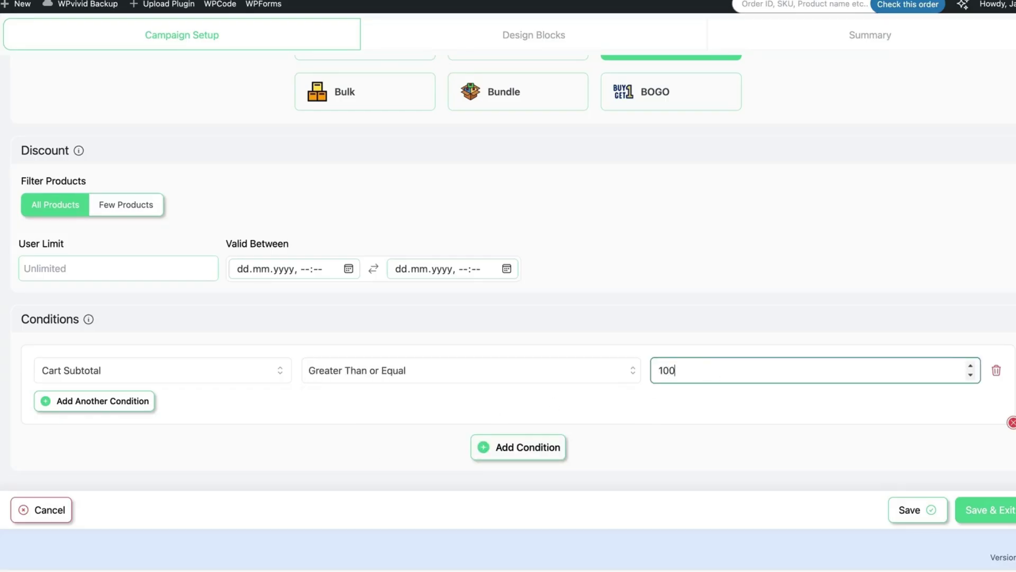
pyautogui.click(909, 510)
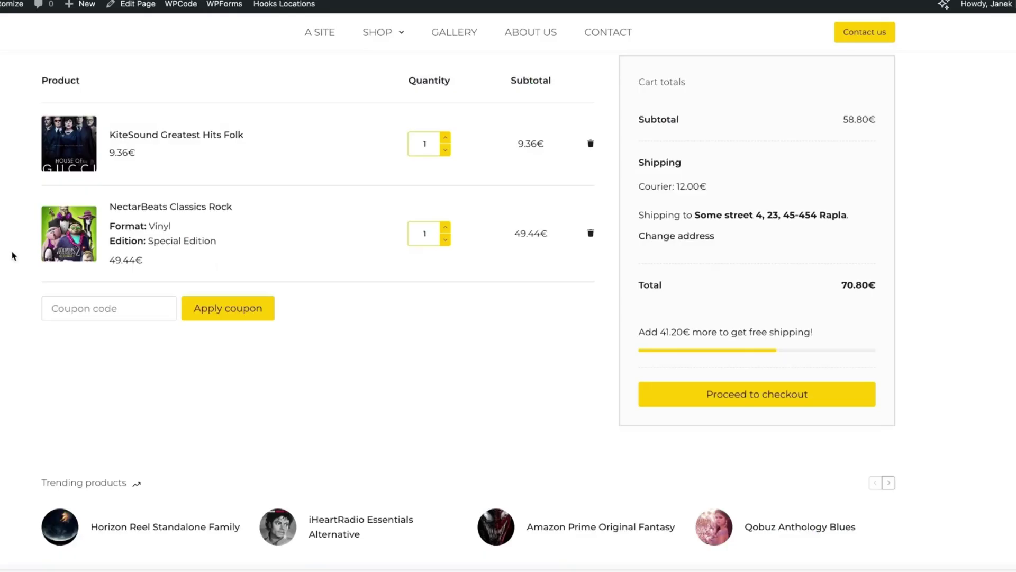
# Step: Raise the NectarBeats Classics Rock quantity in the cart to 2 and check the shipping options and total
pyautogui.scroll(2, 13, 255)
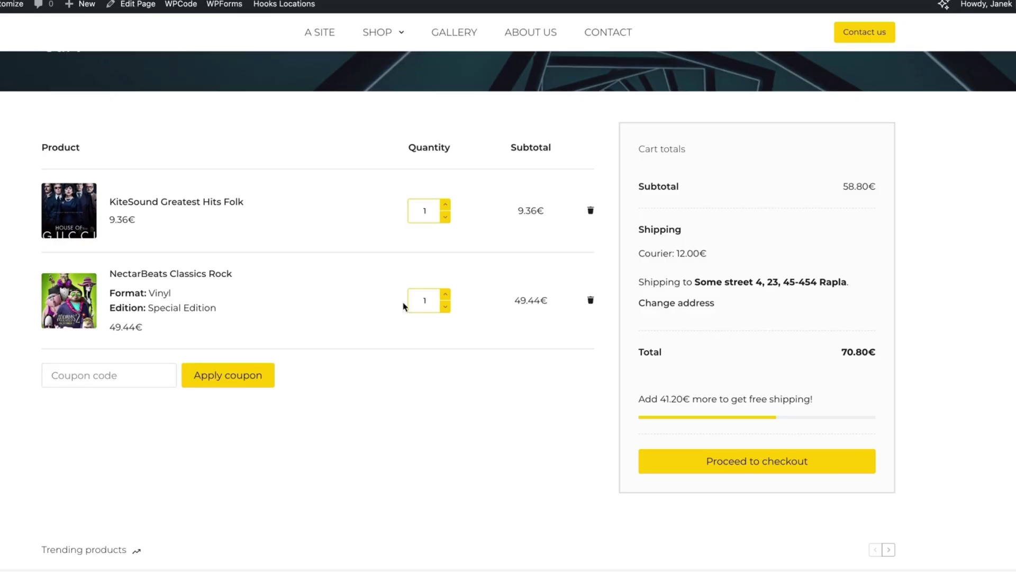
pyautogui.click(446, 291)
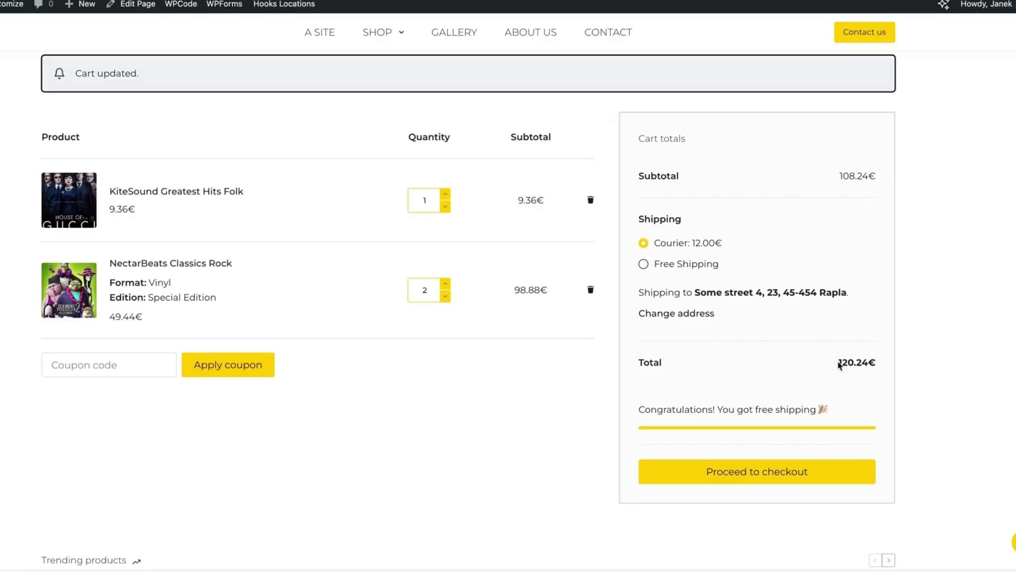
pyautogui.moveTo(840, 365); pyautogui.dragTo(868, 364)
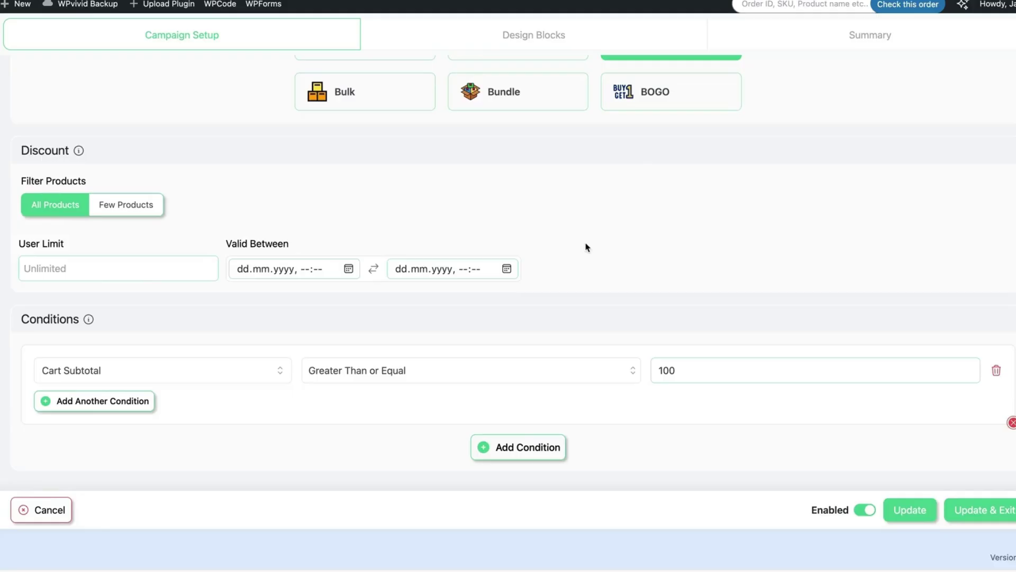
# Step: Review the free shipping campaign's settings, update and exit it, and disable the campaign
pyautogui.scroll(4, 586, 245)
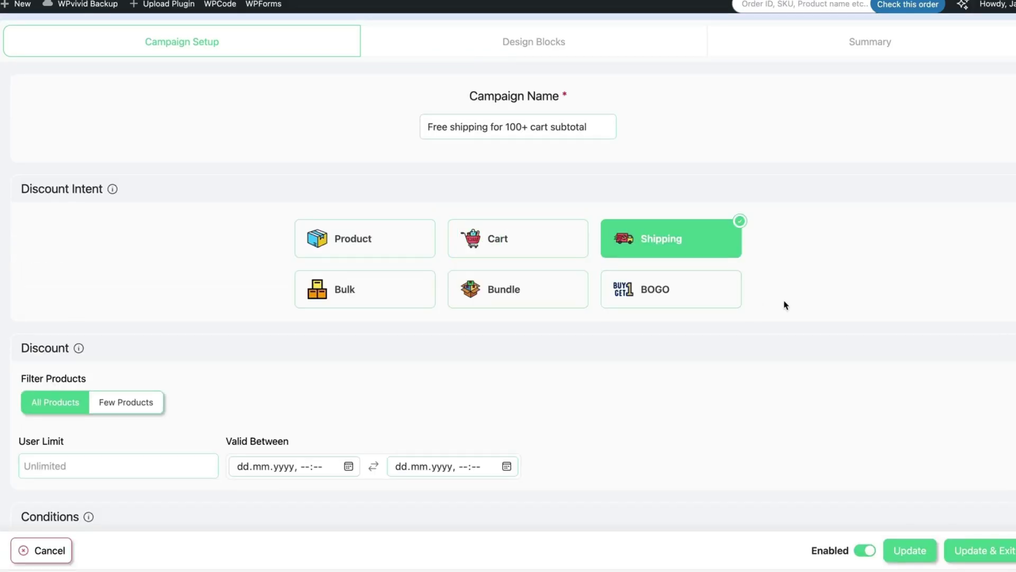
pyautogui.scroll(-4, 630, 322)
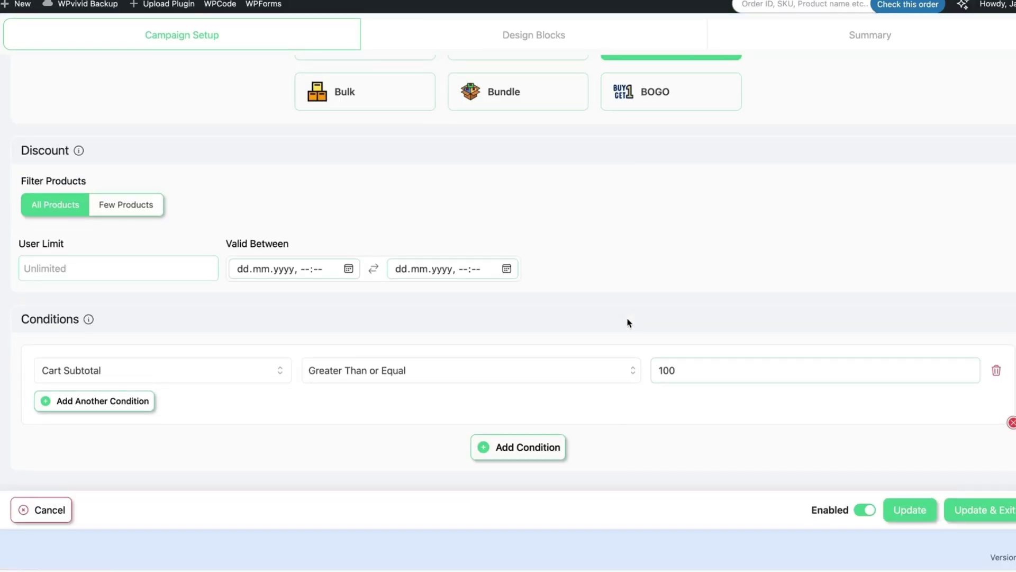
pyautogui.click(127, 366)
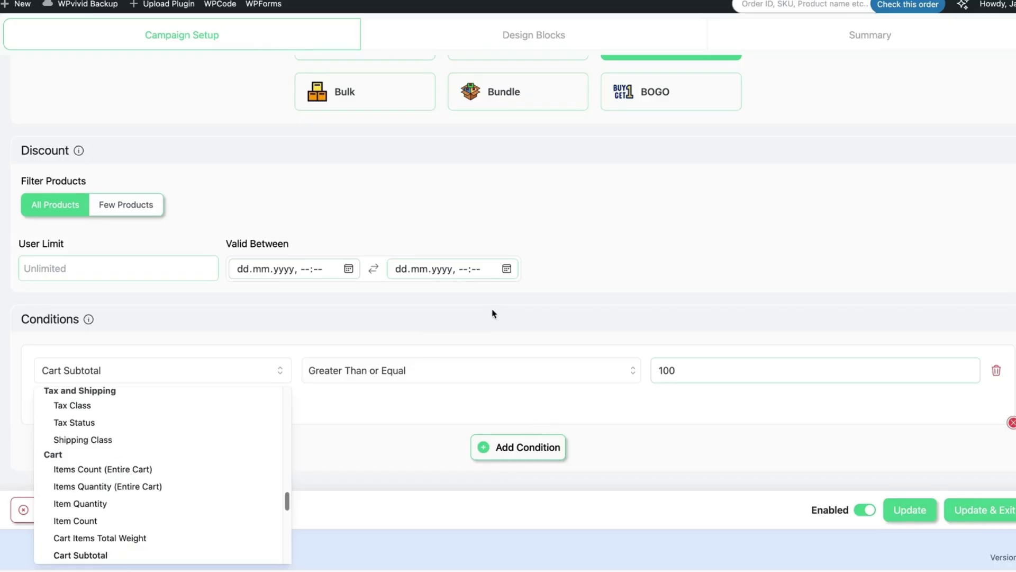
pyautogui.click(981, 509)
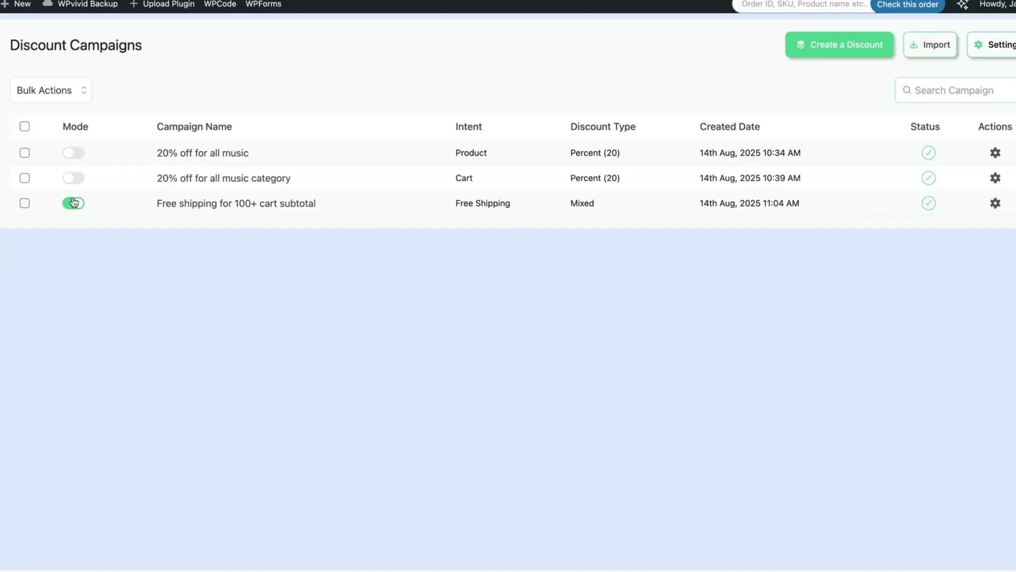
pyautogui.click(74, 203)
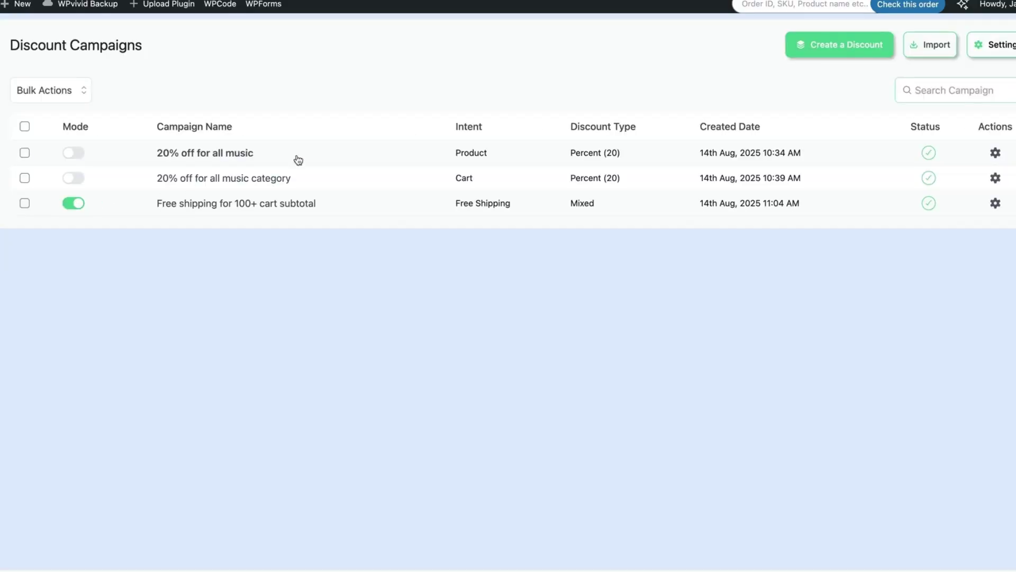
# Step: Start a new discount campaign with the Bulk intent and name it "10% bulk rule"
pyautogui.click(830, 49)
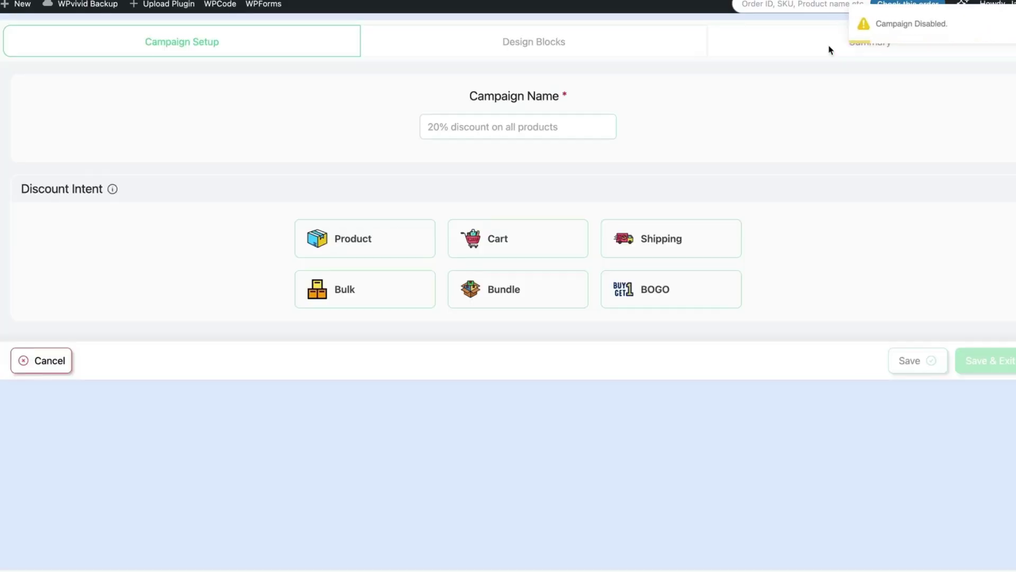
pyautogui.click(344, 293)
pyautogui.scroll(-5, 492, 278)
pyautogui.scroll(5, 492, 274)
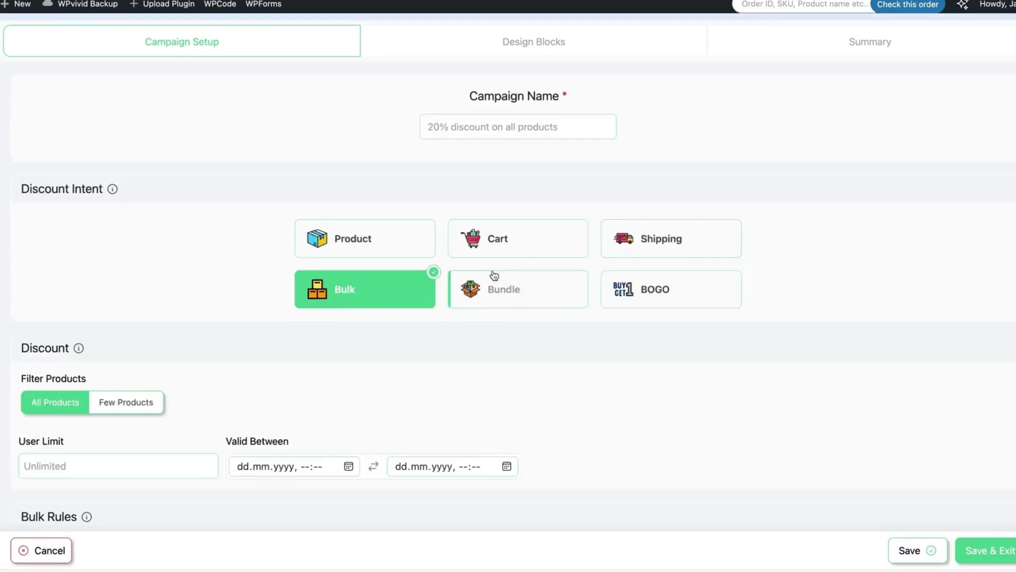
pyautogui.click(514, 122)
pyautogui.write('10% bulk rule')
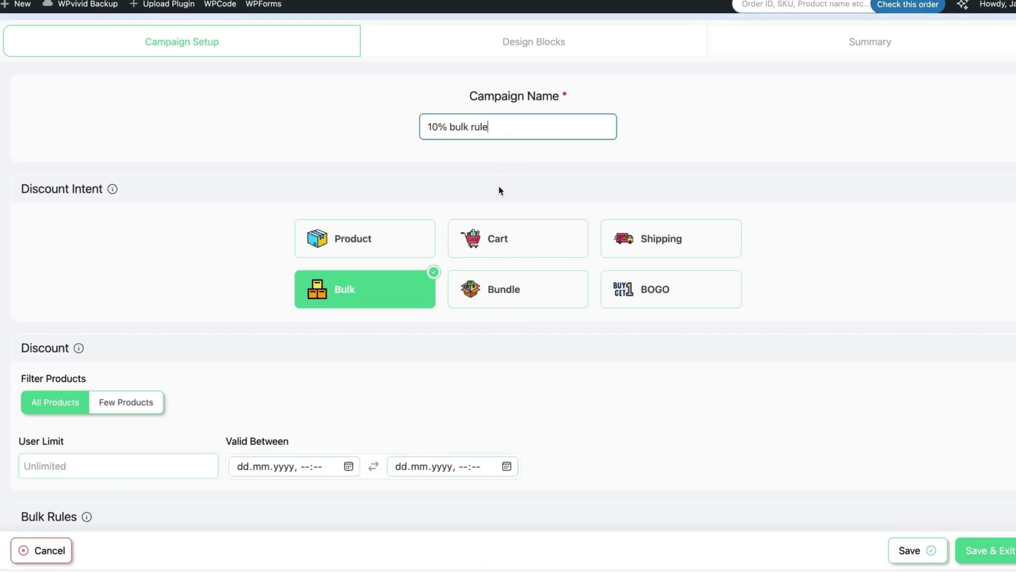
# Step: Fill in the first bulk rule with minimum quantity 3, maximum quantity 5 and a percentage discount of 5
pyautogui.scroll(-5, 499, 190)
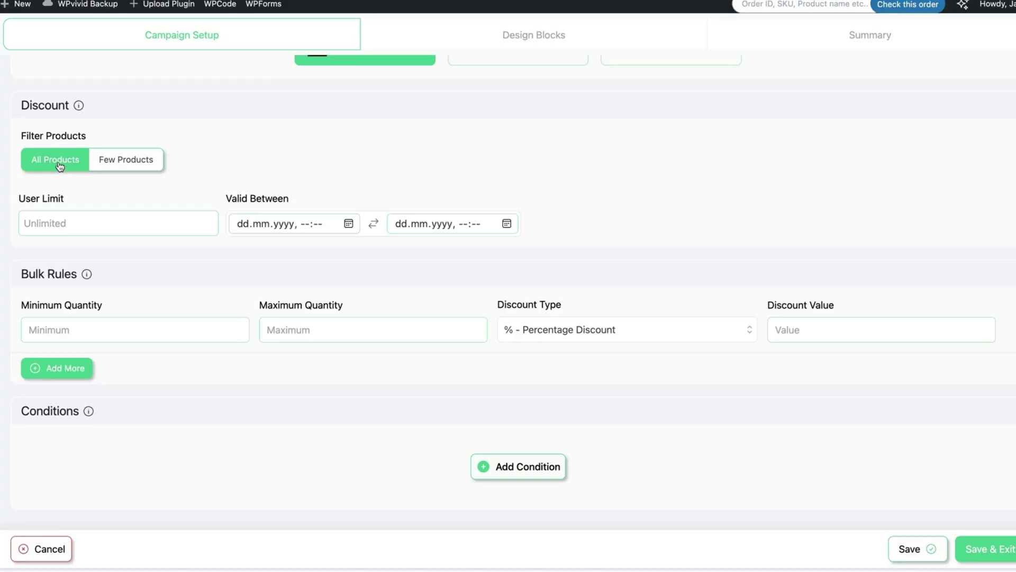
pyautogui.click(107, 319)
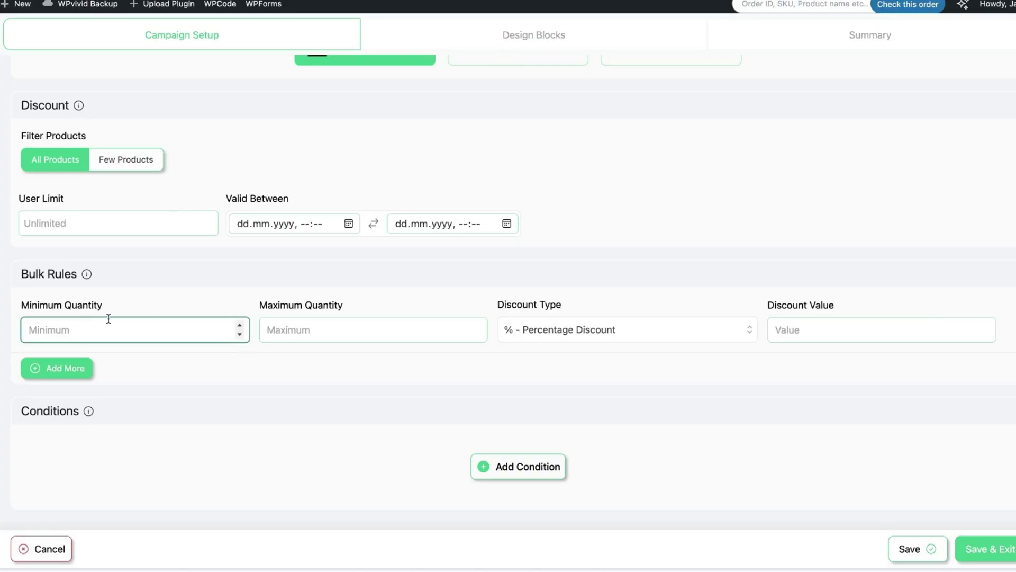
pyautogui.write('3')
pyautogui.click(271, 330)
pyautogui.write('5')
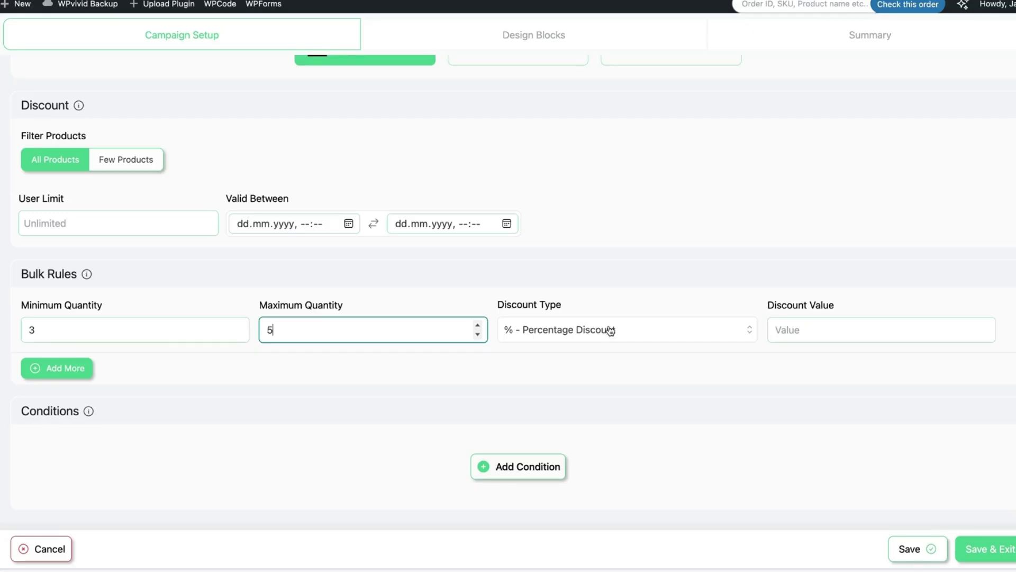
pyautogui.click(818, 329)
pyautogui.write('5')
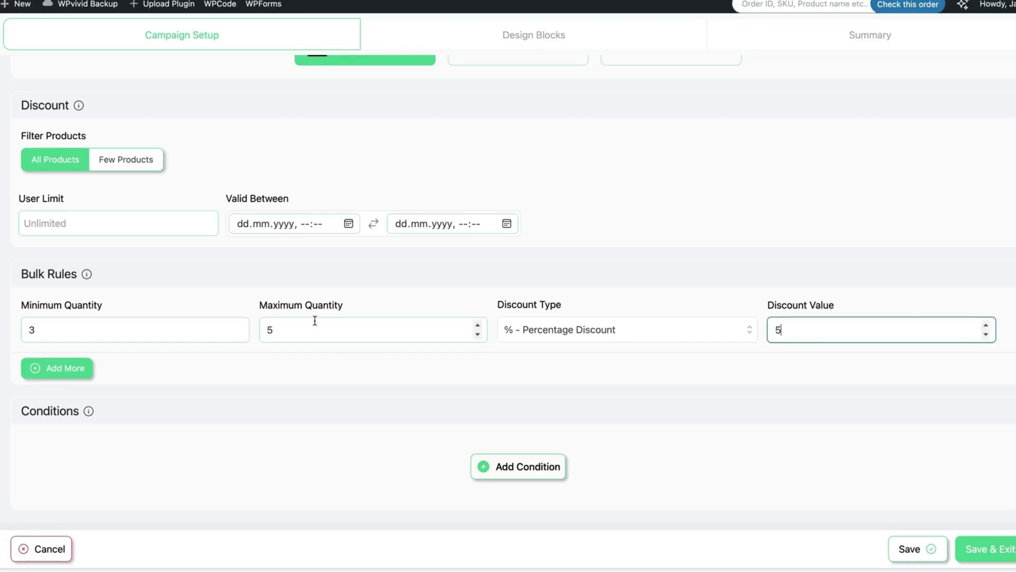
# Step: Add a second bulk rule with minimum quantity 6, maximum quantity 10 and a percentage discount of 7
pyautogui.click(60, 368)
pyautogui.click(82, 383)
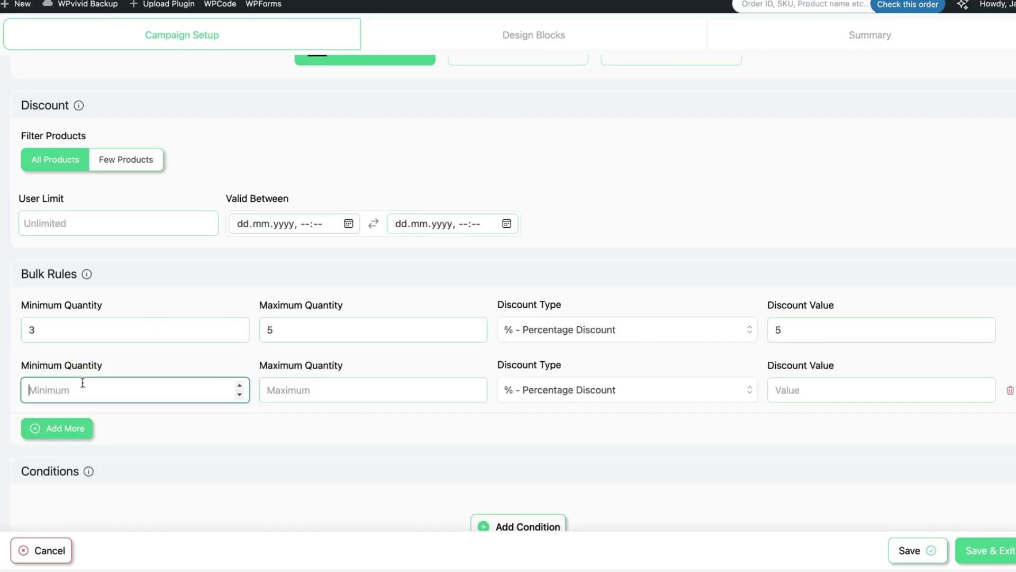
pyautogui.write('6')
pyautogui.click(313, 390)
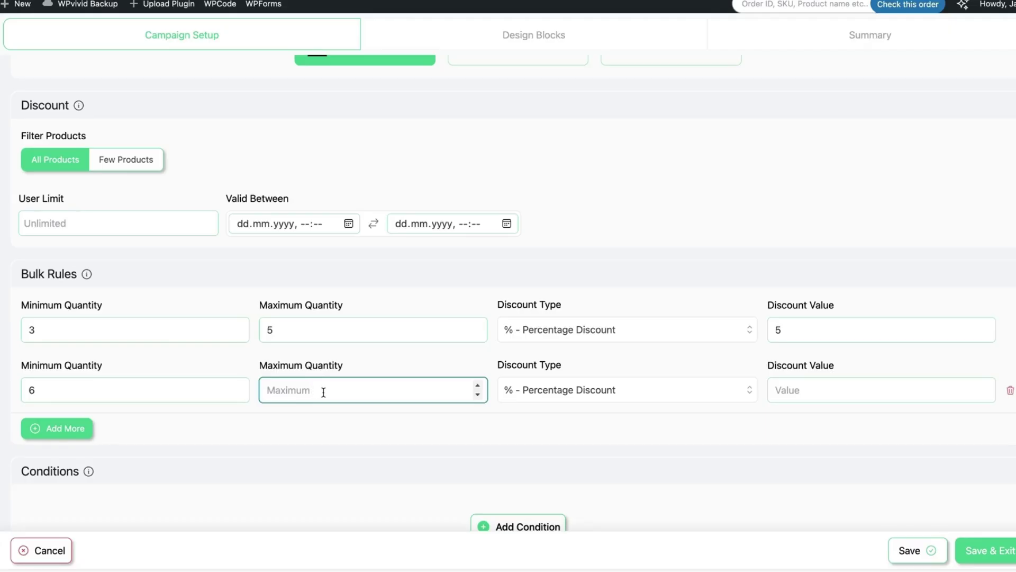
pyautogui.write('10')
pyautogui.click(807, 384)
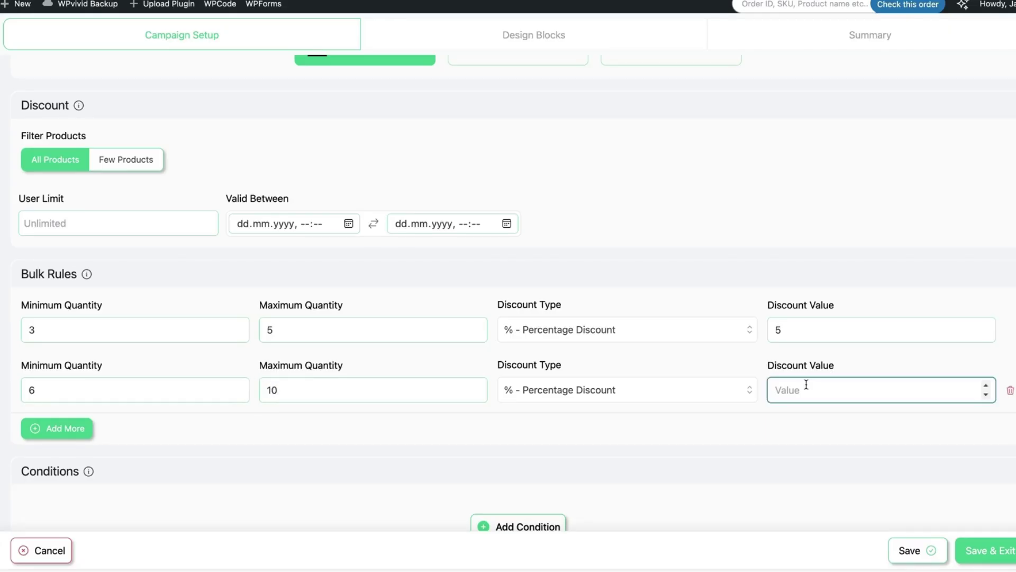
pyautogui.write('7')
# Step: Add a third bulk rule with minimum quantity 11, no maximum and a percentage discount of 10, and save the campaign
pyautogui.click(68, 430)
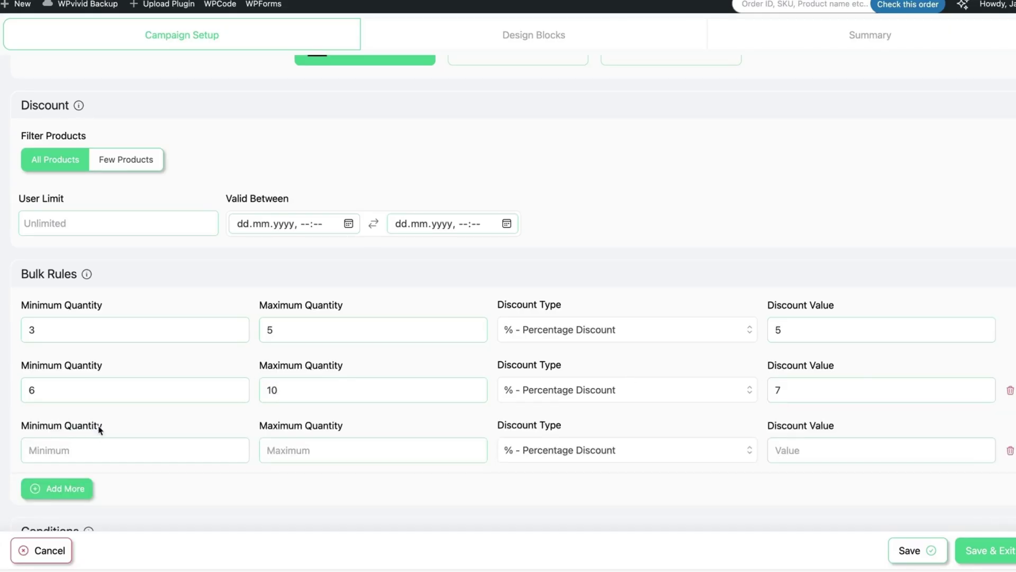
pyautogui.click(88, 451)
pyautogui.write('11')
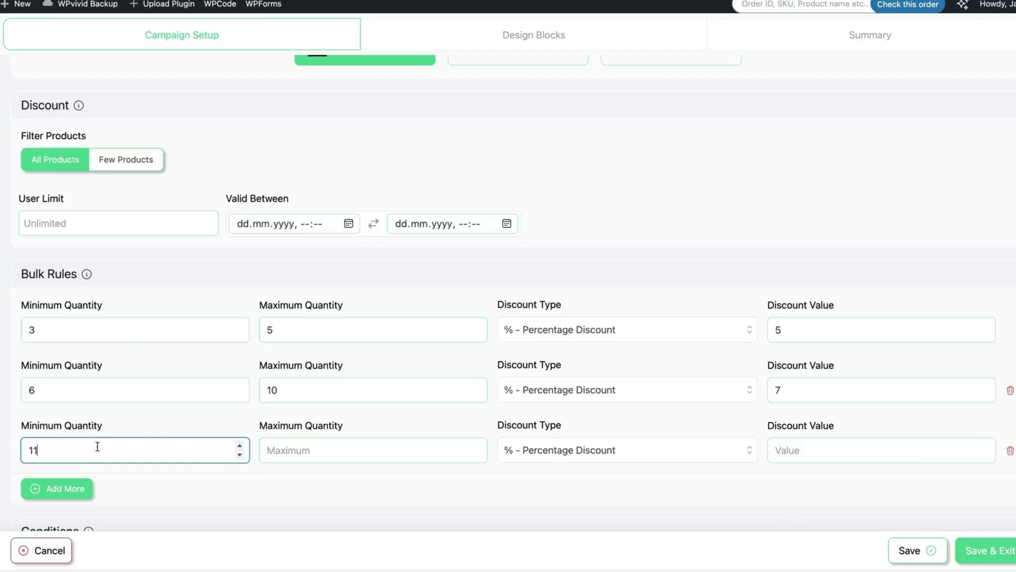
pyautogui.click(800, 451)
pyautogui.write('10')
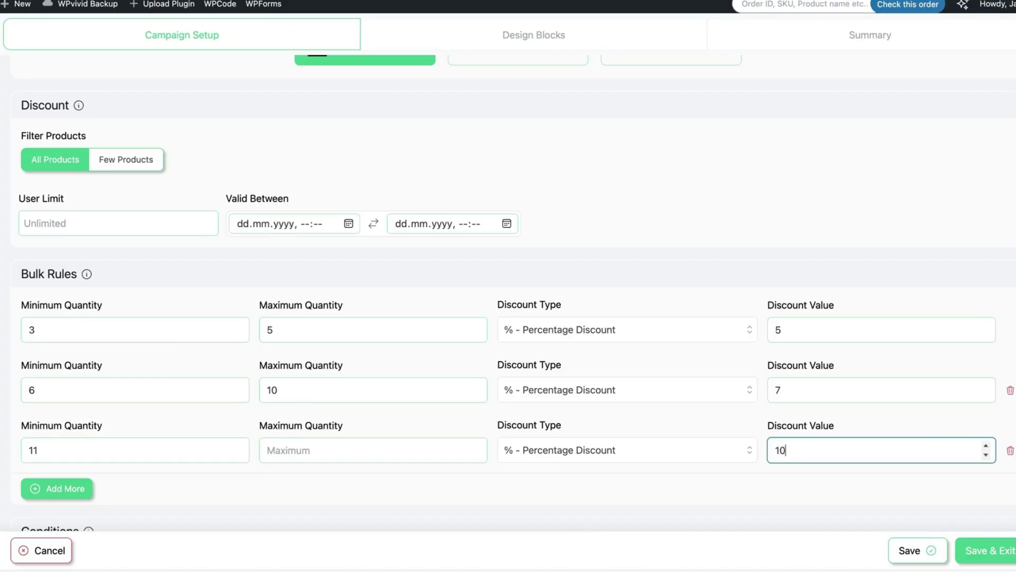
pyautogui.scroll(-3, 859, 423)
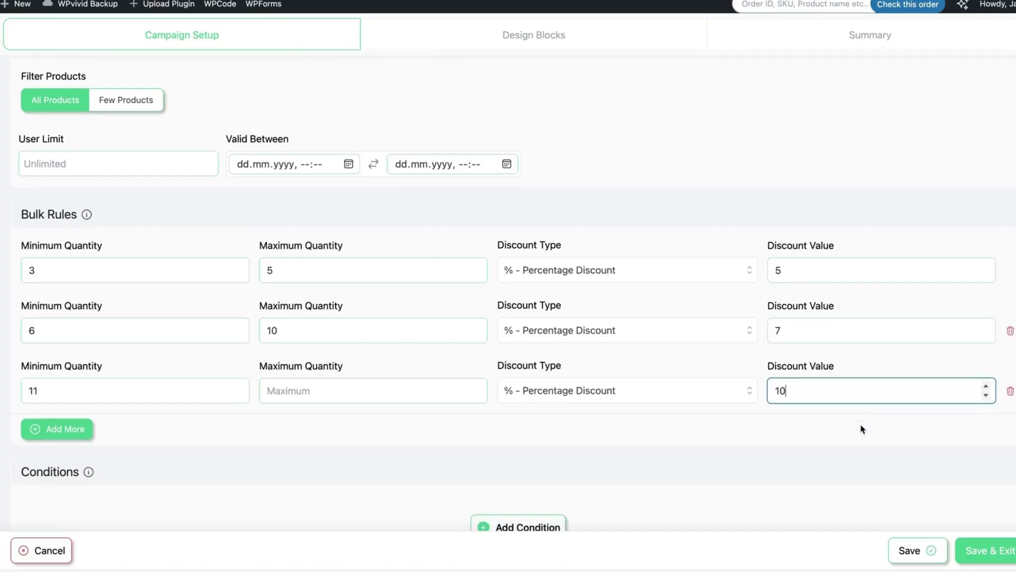
pyautogui.click(921, 512)
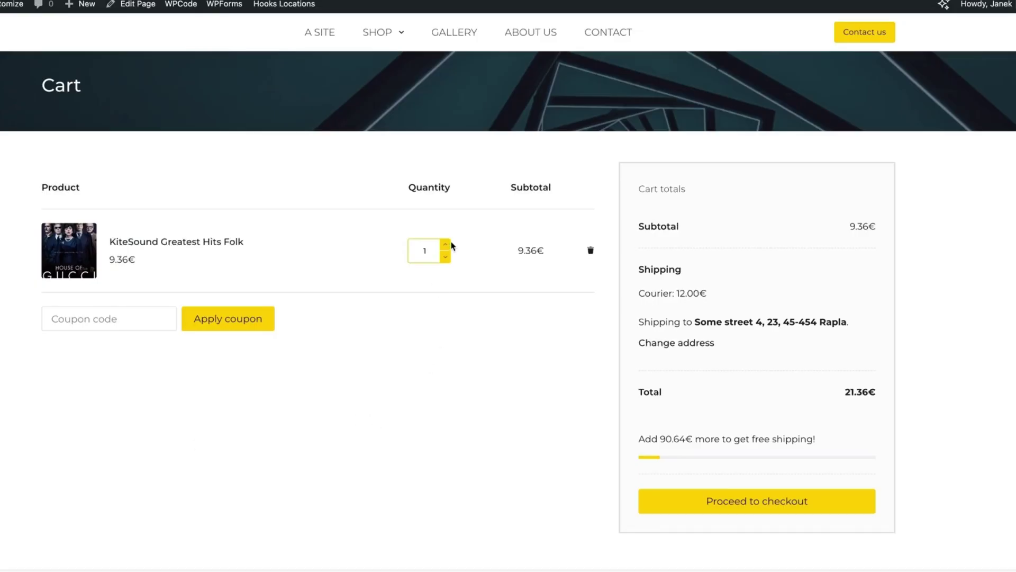
# Step: Test the bulk discount tiers by raising the cart quantity of KiteSound Greatest Hits Folk to 3, 4, 7 and into the highest tier
pyautogui.click(451, 242)
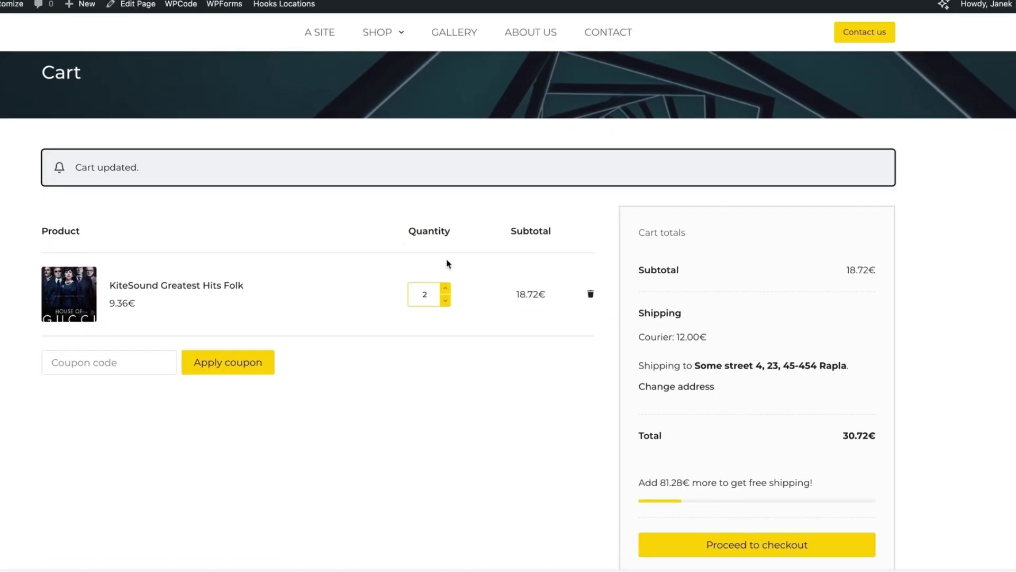
pyautogui.click(445, 288)
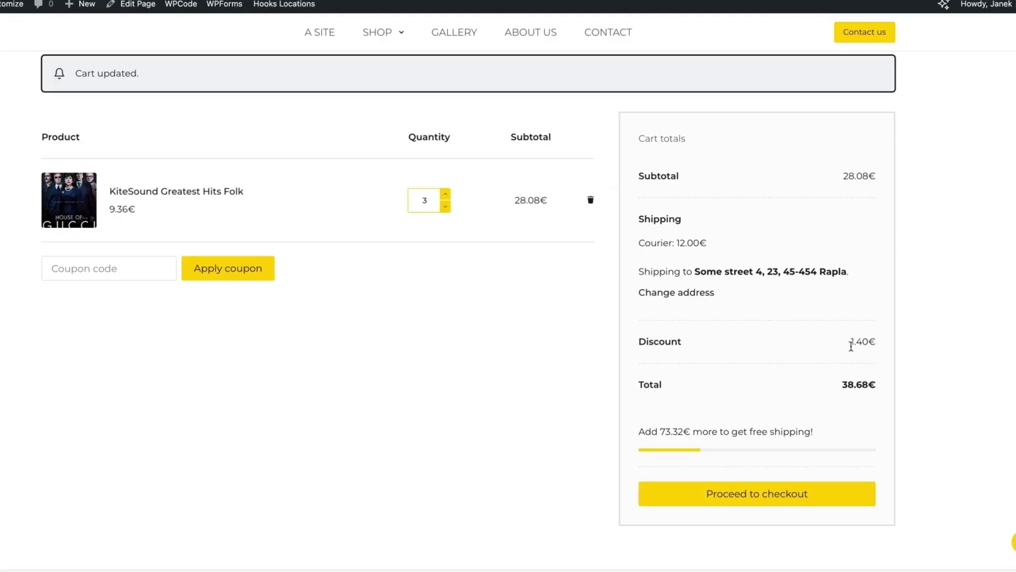
pyautogui.click(446, 195)
pyautogui.doubleClick(421, 201)
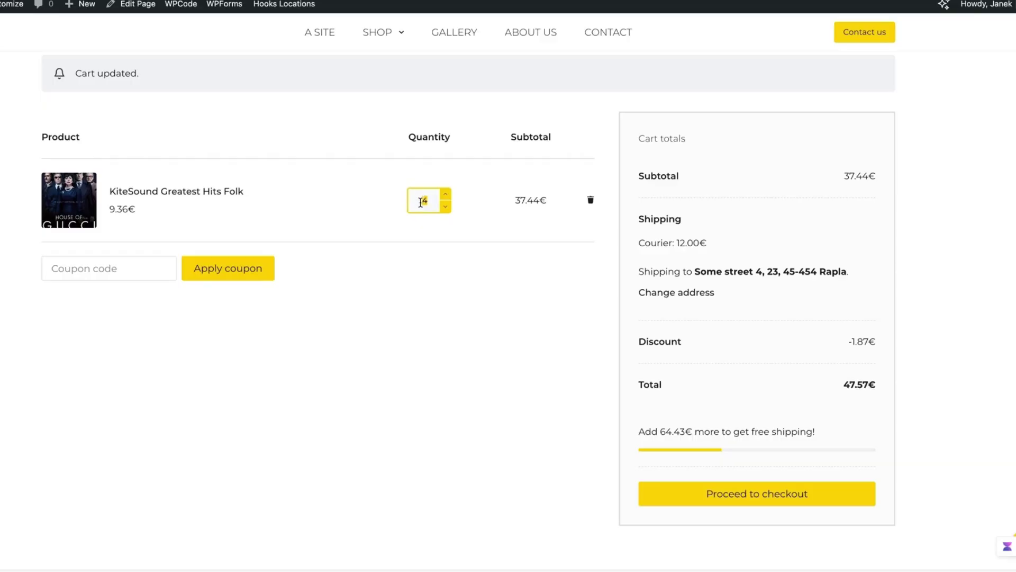
pyautogui.write('7')
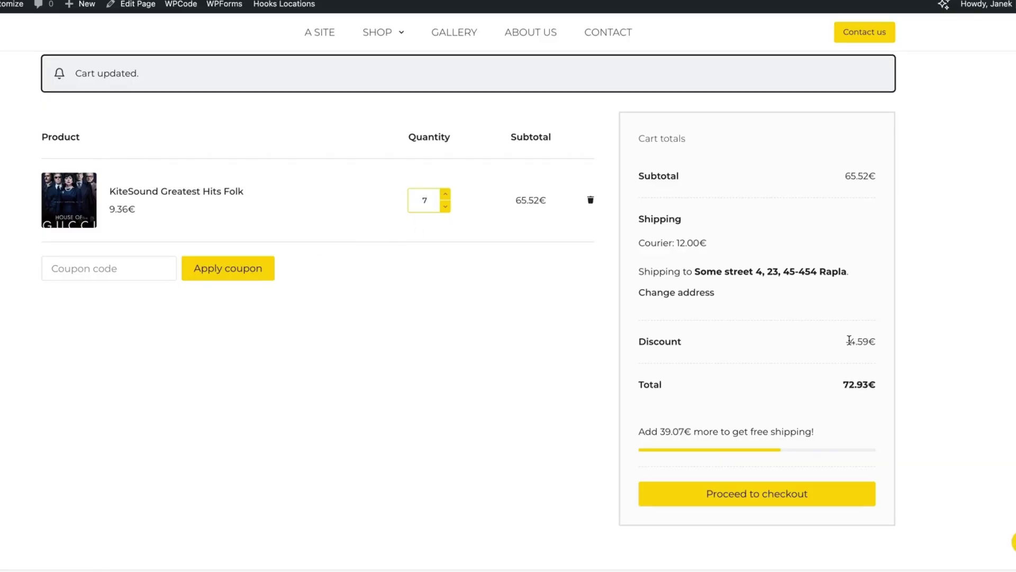
pyautogui.doubleClick(425, 201)
pyautogui.write('1')
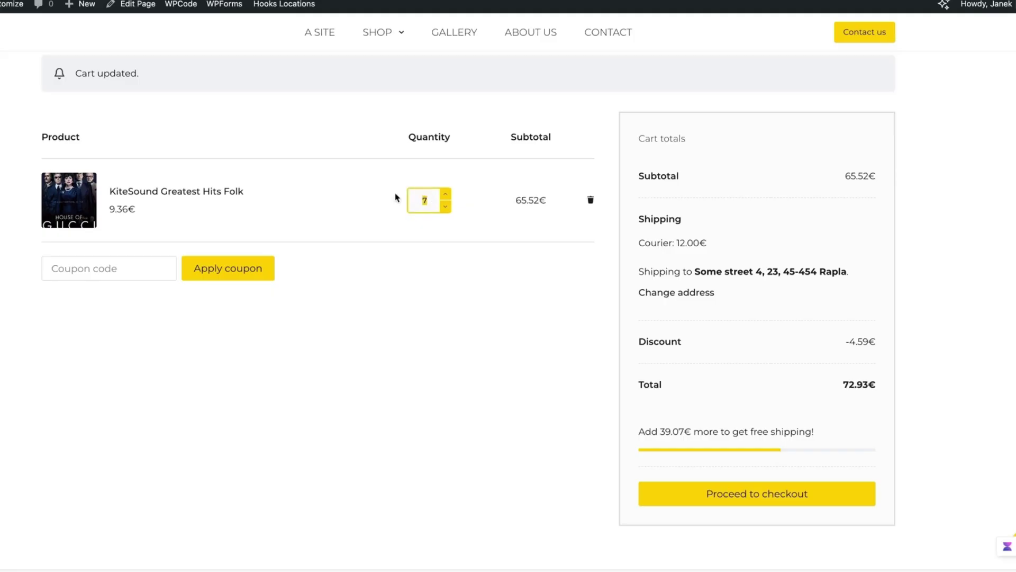
pyautogui.write('1')
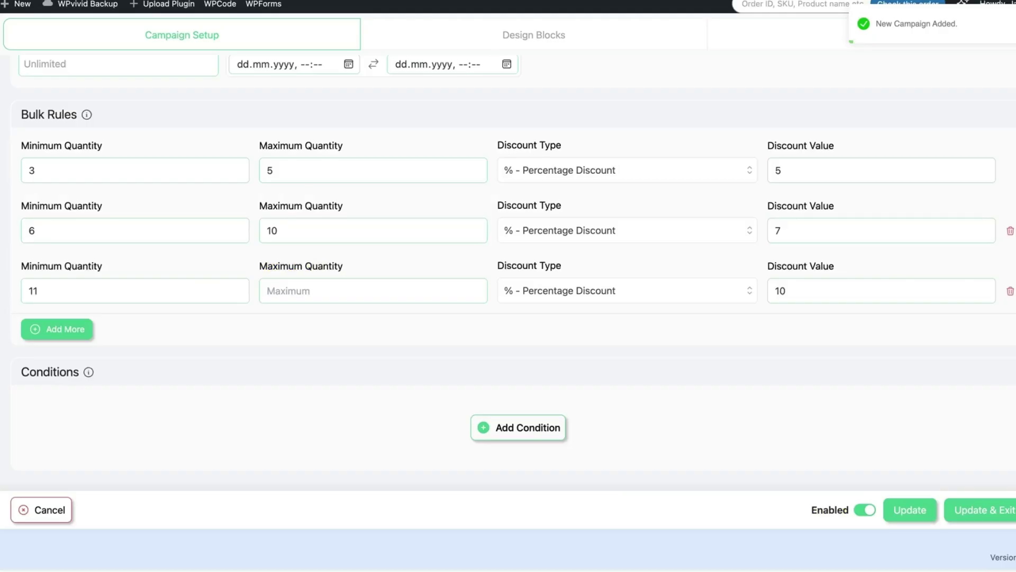
# Step: Disable the "10% bulk rule" campaign and start a new discount campaign with the Bundle intent
pyautogui.scroll(5, 456, 354)
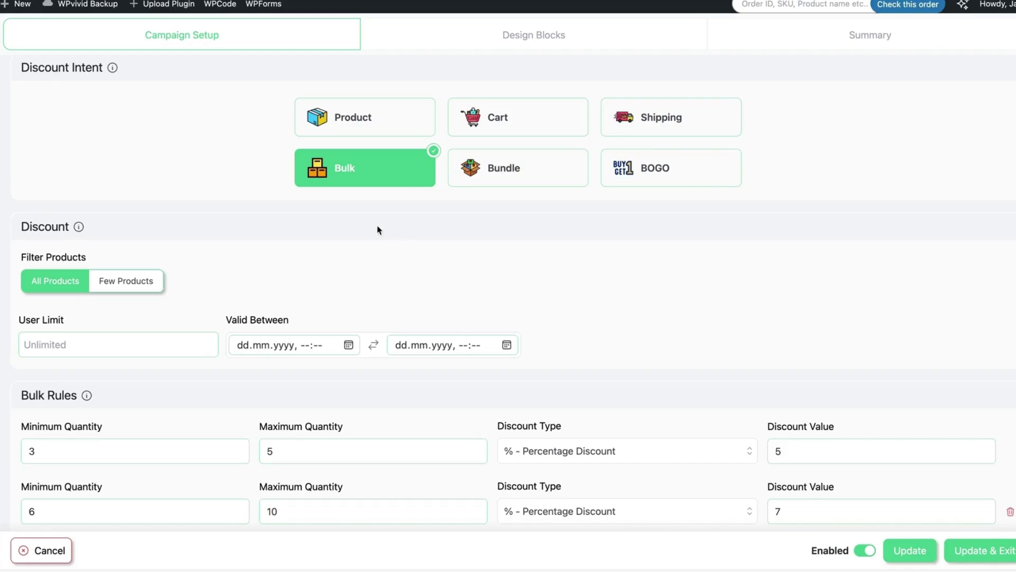
pyautogui.scroll(3, 16, 222)
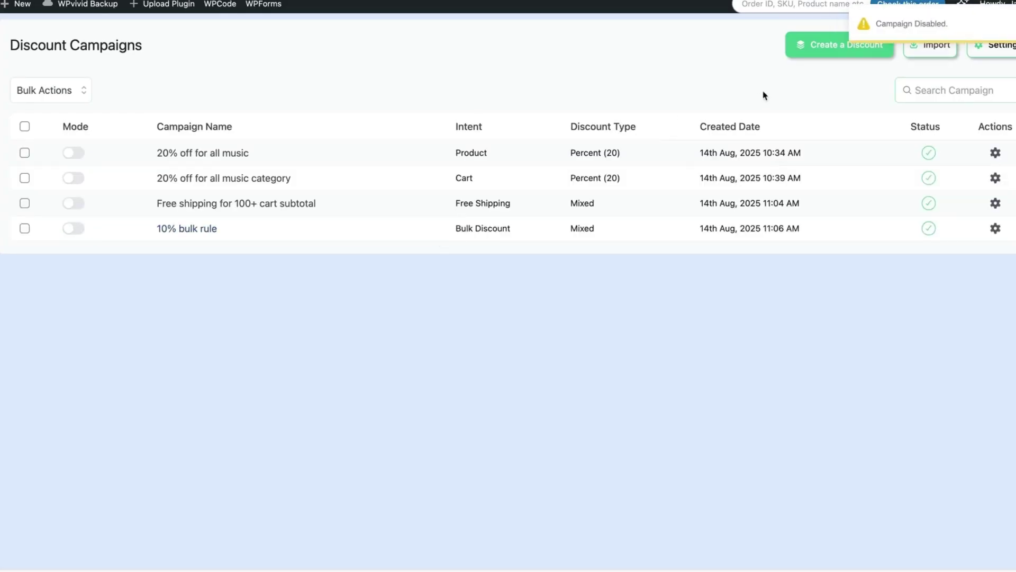
pyautogui.click(807, 49)
pyautogui.click(536, 289)
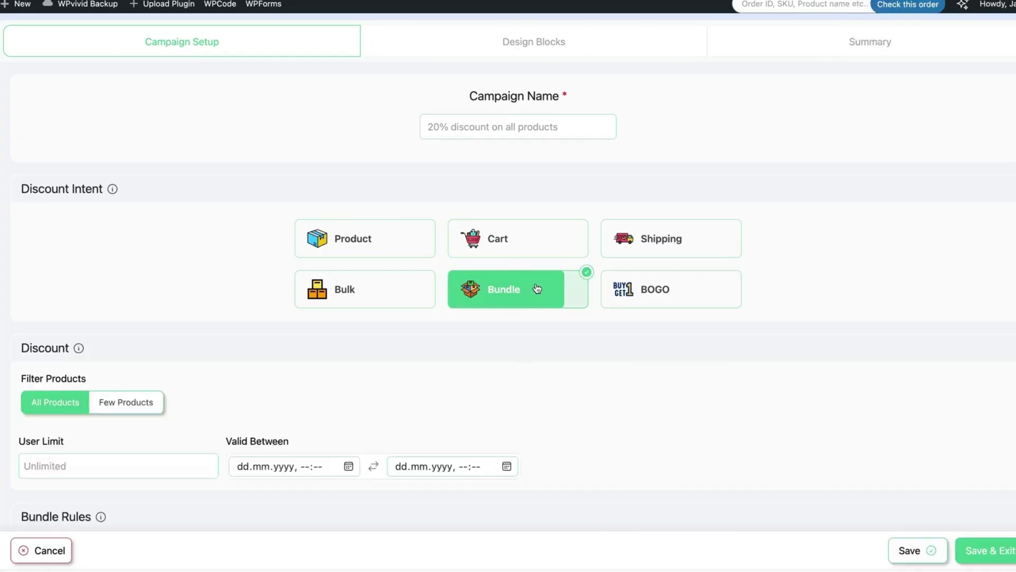
# Step: Set the bundle rule to an item quantity of 3 with a percentage discount of 10
pyautogui.scroll(-5, 556, 277)
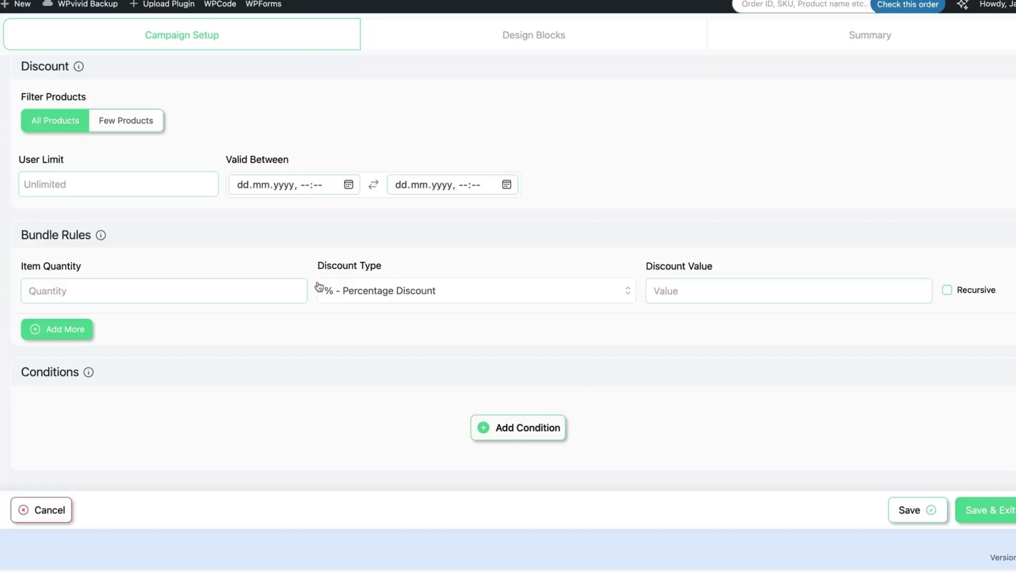
pyautogui.click(92, 290)
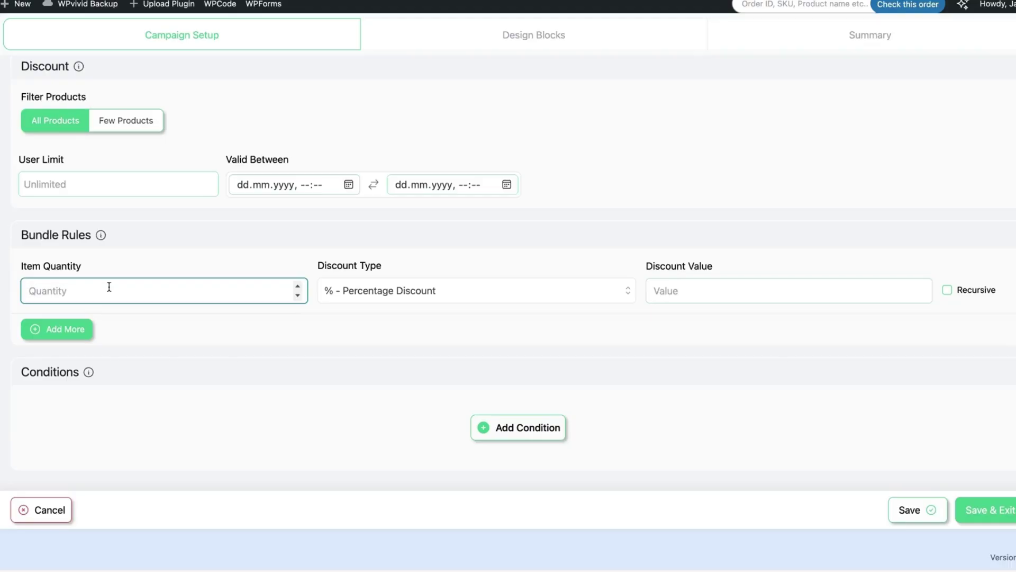
pyautogui.write('3')
pyautogui.click(687, 285)
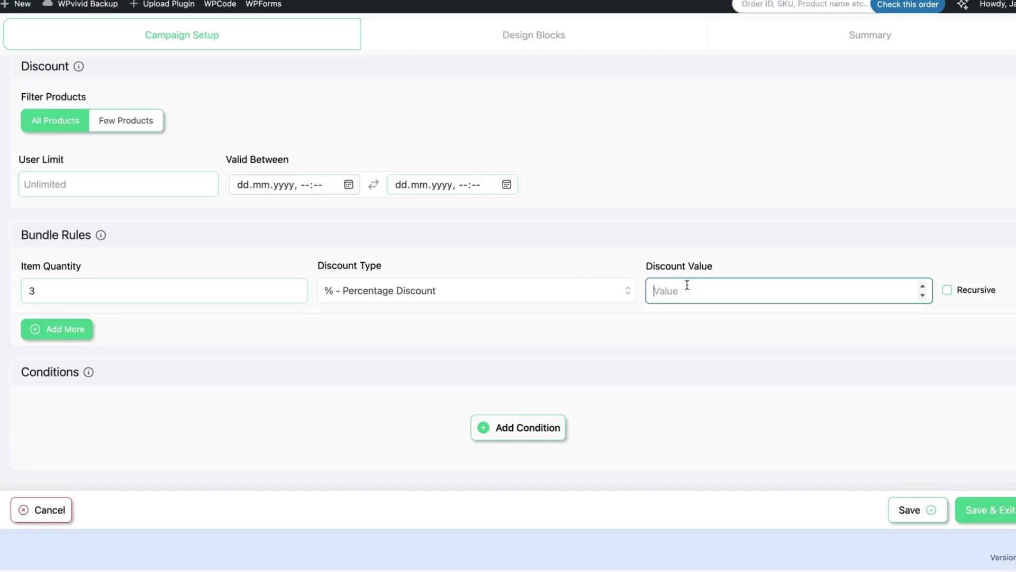
pyautogui.write('10')
# Step: Name the bundle campaign "10% off for bundles" and save it
pyautogui.click(915, 514)
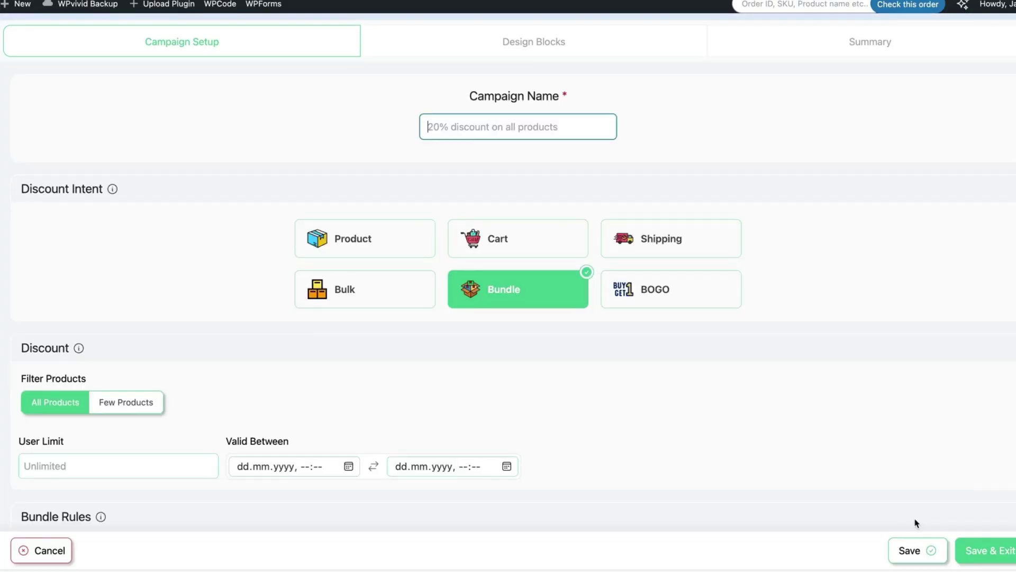
pyautogui.click(453, 129)
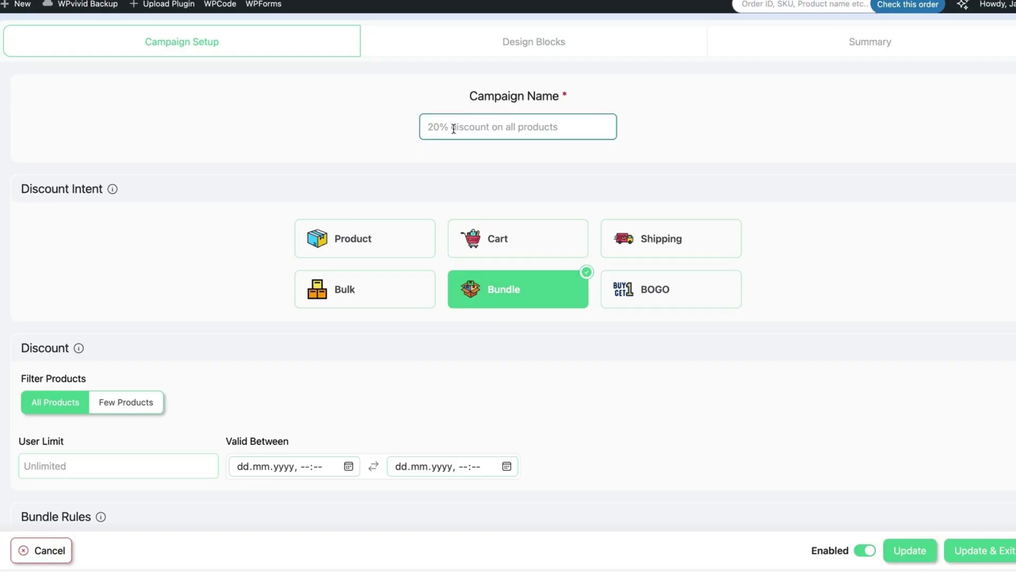
pyautogui.write('10% off for bundles')
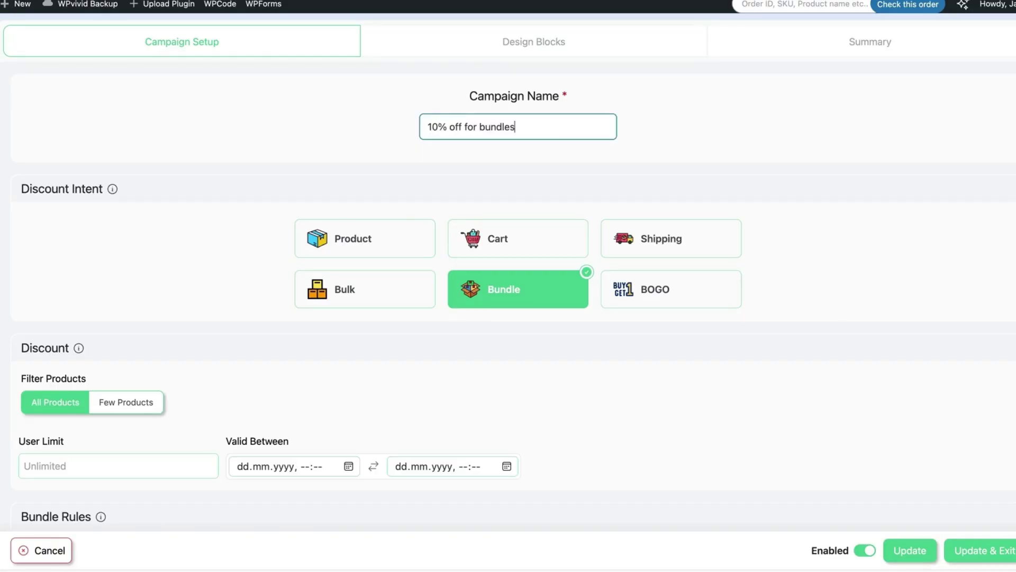
pyautogui.scroll(-5, 742, 259)
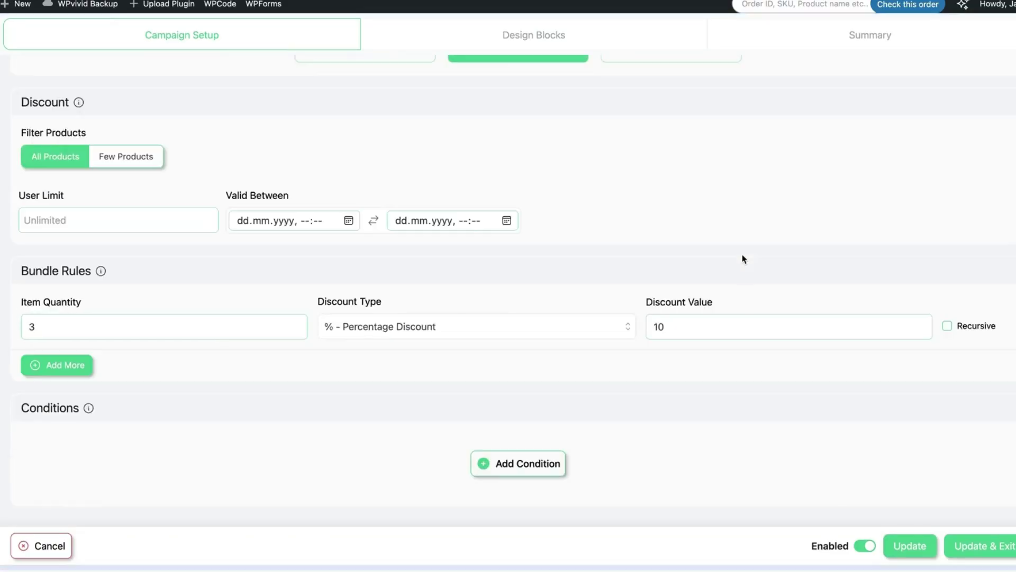
pyautogui.click(905, 516)
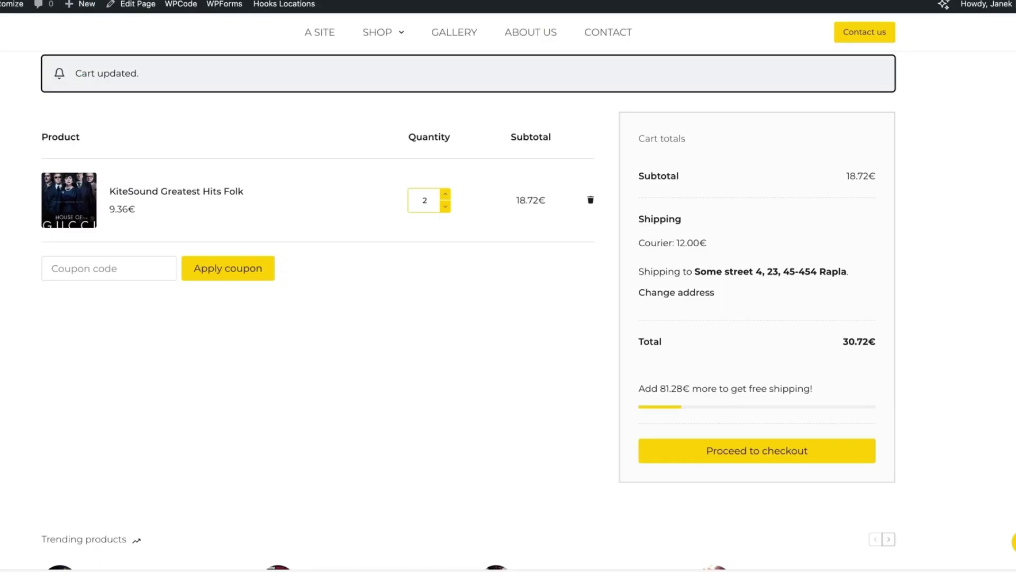
# Step: Test the bundle discount in the store cart by raising the KiteSound Greatest Hits Folk quantity to 3, 4 and 5
pyautogui.scroll(3, 567, 204)
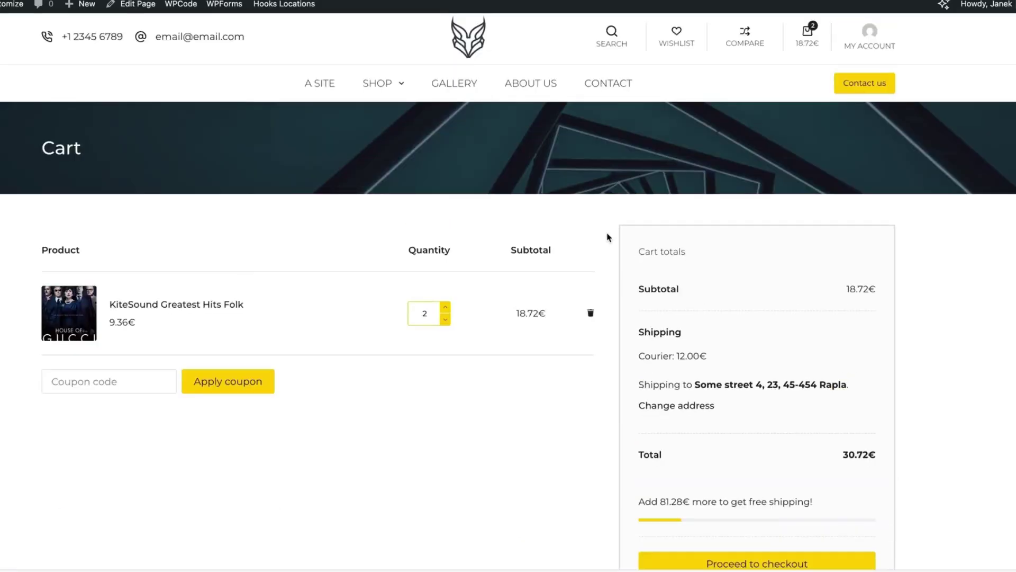
pyautogui.scroll(-1, 812, 346)
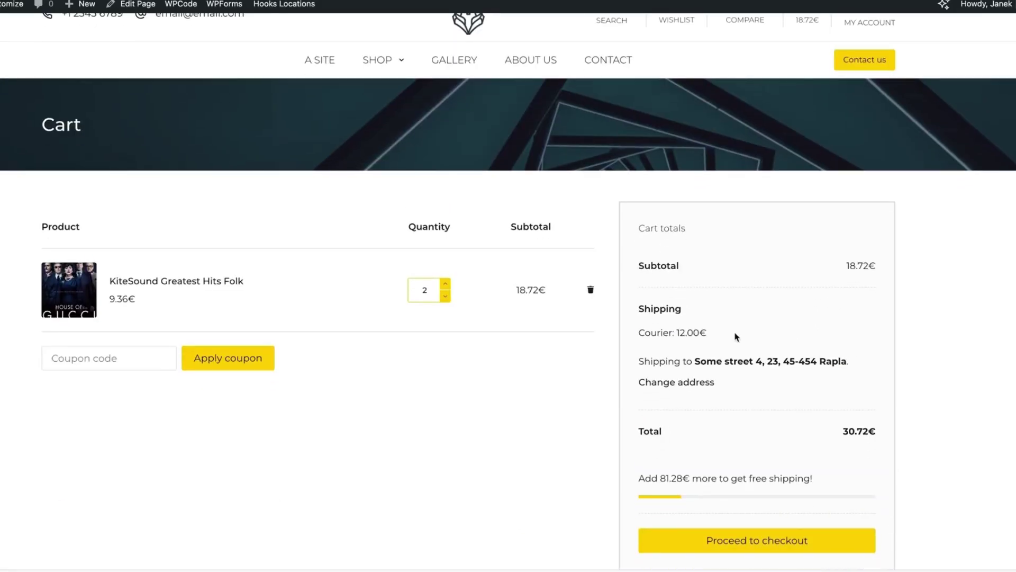
pyautogui.click(444, 284)
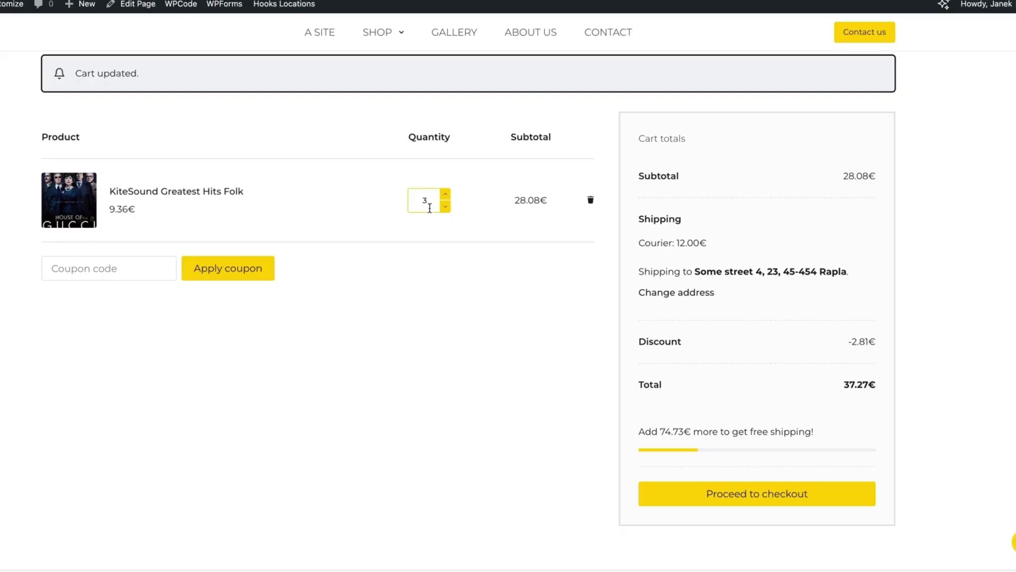
pyautogui.click(445, 194)
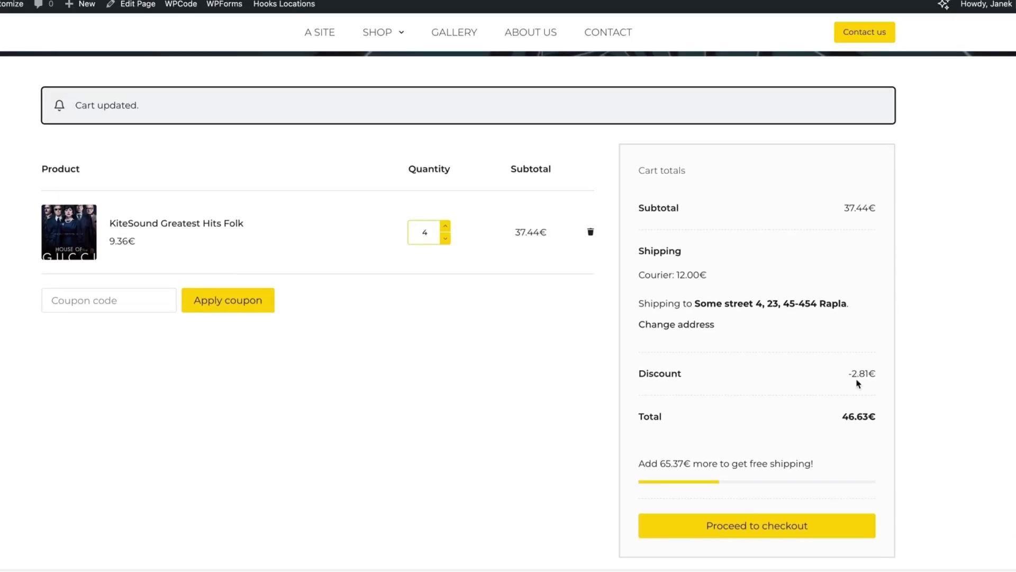
pyautogui.moveTo(842, 373); pyautogui.dragTo(876, 376)
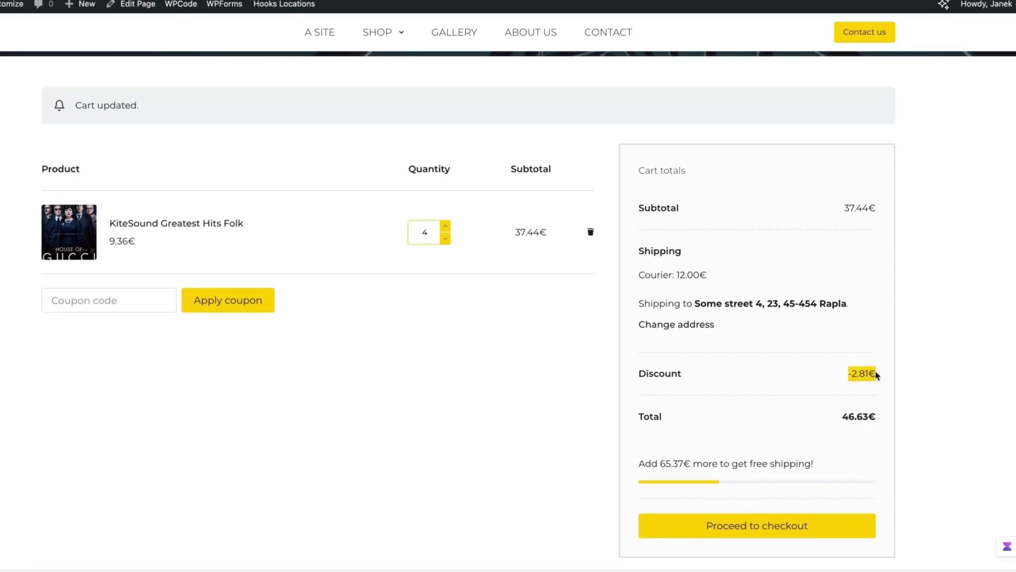
pyautogui.click(445, 226)
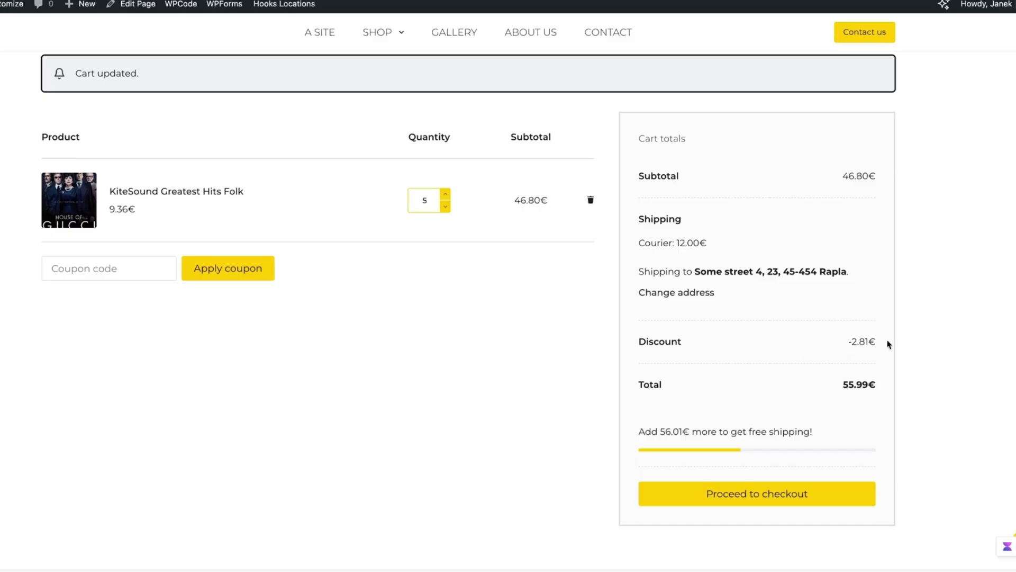
# Step: Check the discount for 10 units of KiteSound Greatest Hits Folk and return the quantity to 3
pyautogui.doubleClick(431, 200)
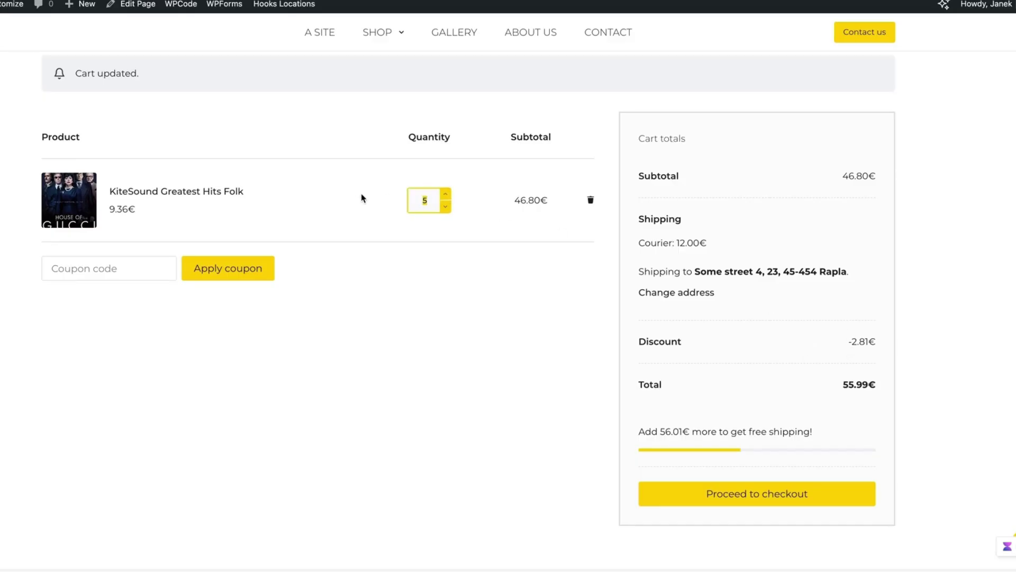
pyautogui.write('10')
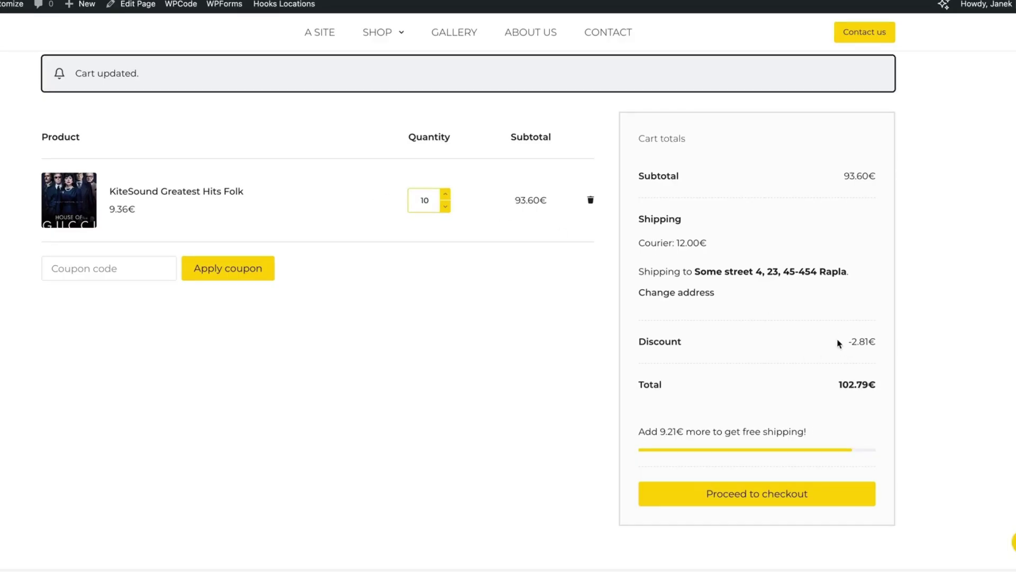
pyautogui.moveTo(841, 342); pyautogui.dragTo(871, 340)
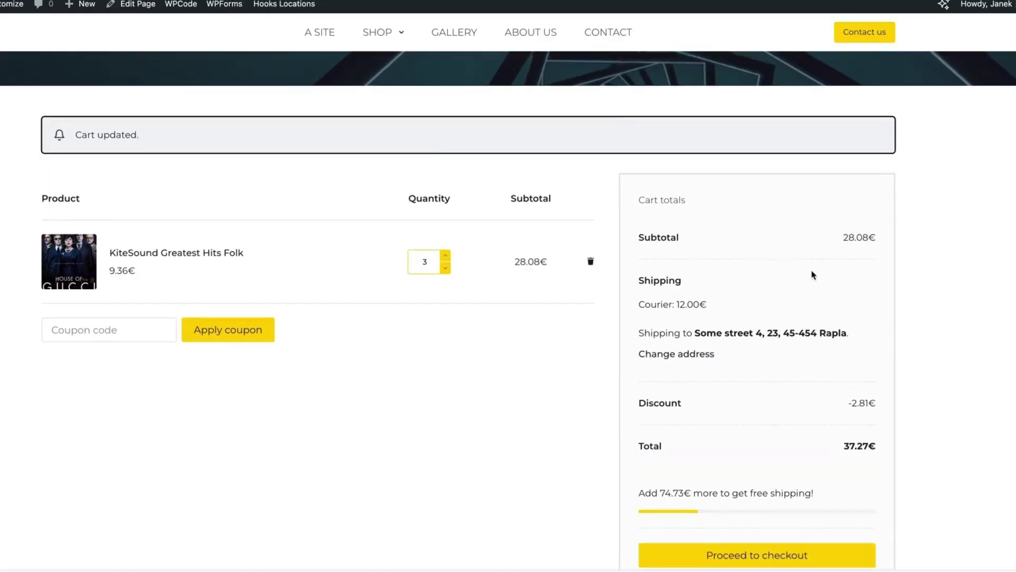
# Step: Make the campaign's bundle rule recursive and update the campaign
pyautogui.scroll(2, 831, 265)
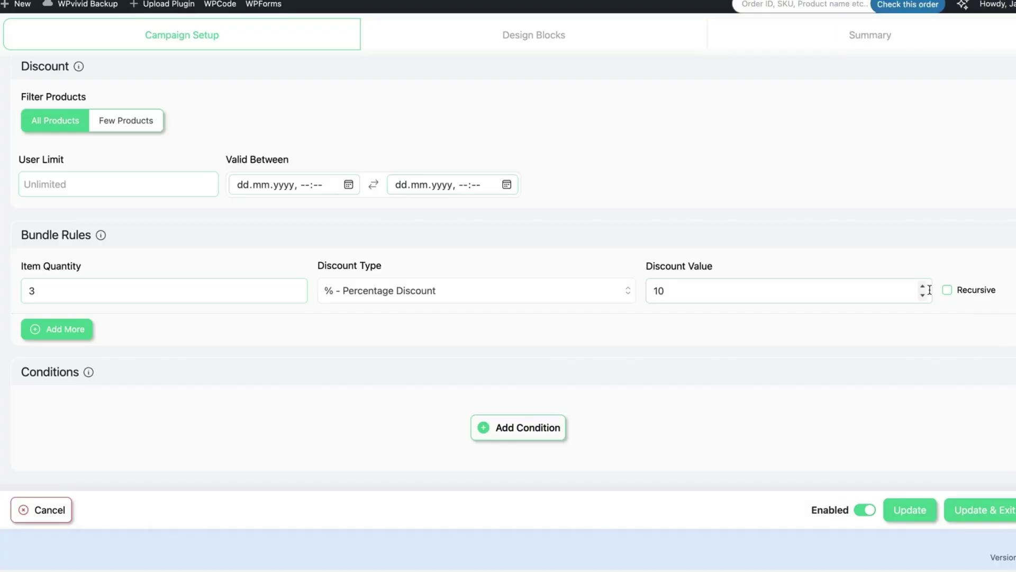
pyautogui.click(948, 290)
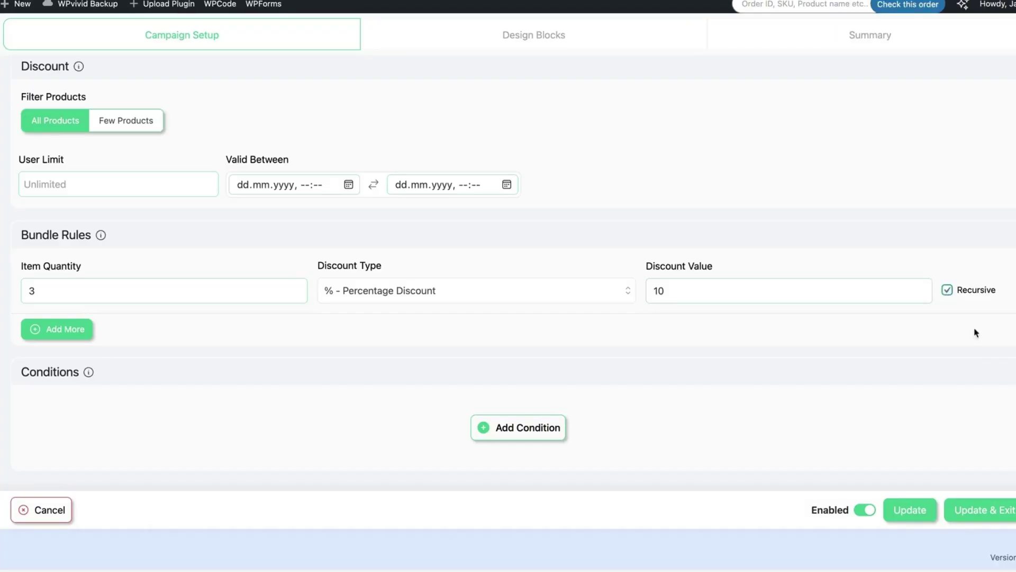
pyautogui.click(911, 509)
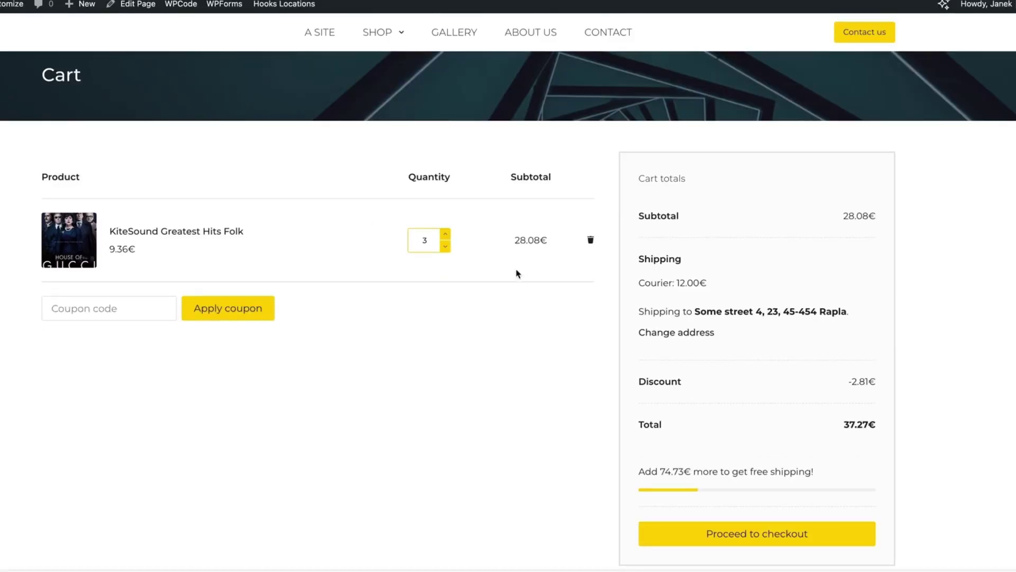
# Step: Compare the cart subtotal with the discount for three units of KiteSound Greatest Hits Folk
pyautogui.scroll(3, 861, 387)
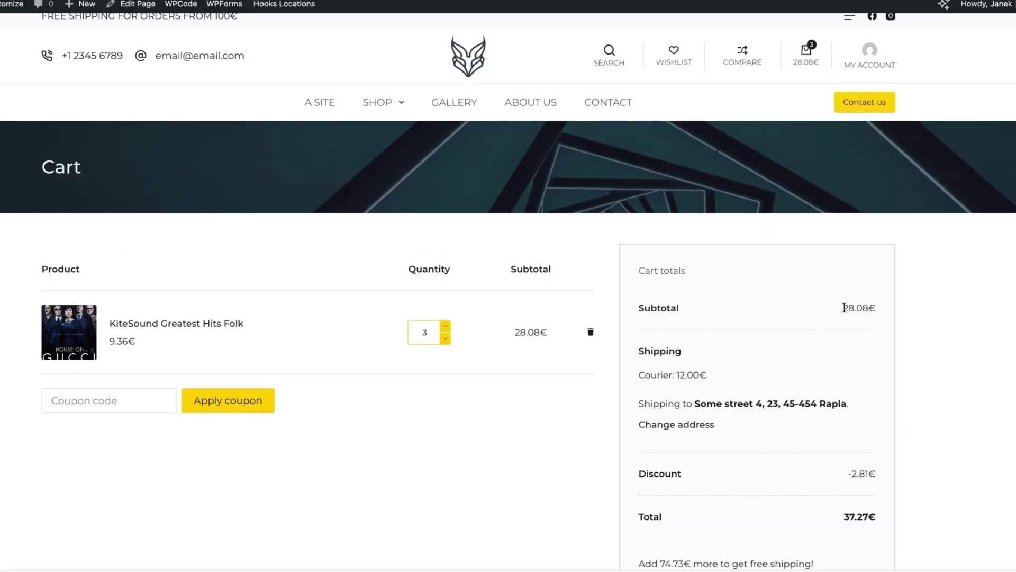
pyautogui.moveTo(843, 307); pyautogui.dragTo(876, 308)
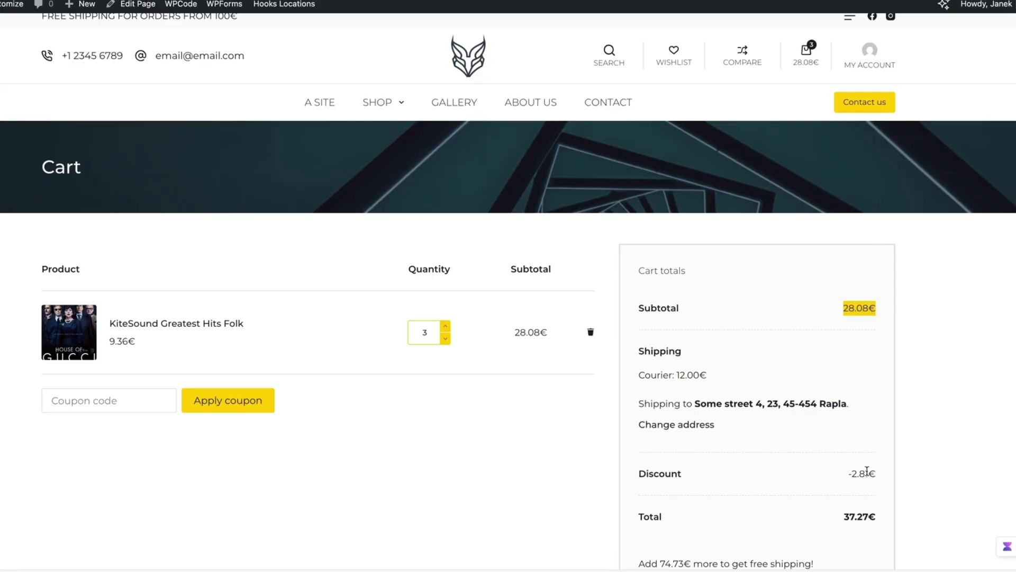
pyautogui.scroll(-1, 862, 437)
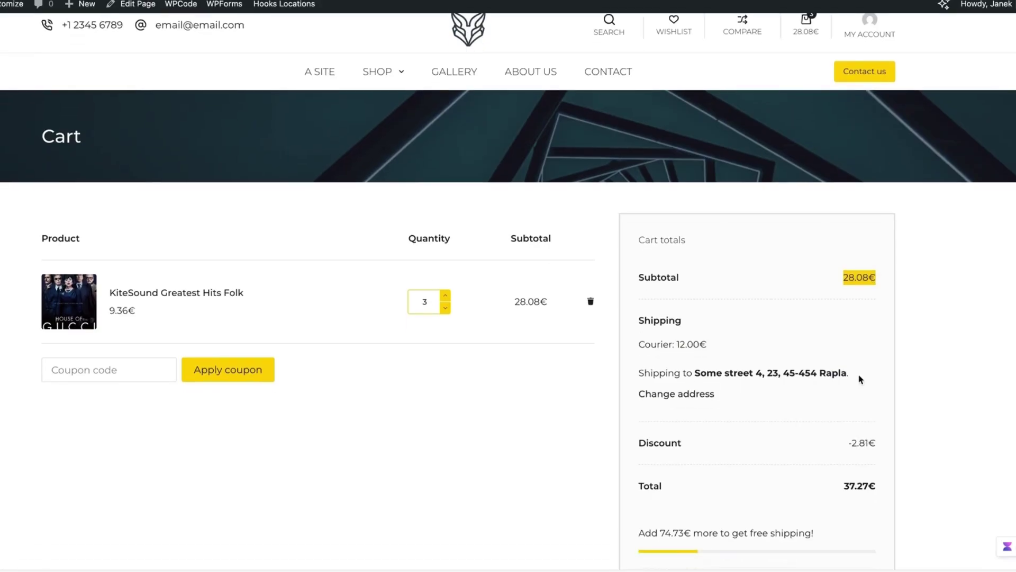
pyautogui.click(398, 391)
# Step: Test the recursive bundle discount by raising the KiteSound Greatest Hits Folk quantity to 5 and 6
pyautogui.click(445, 307)
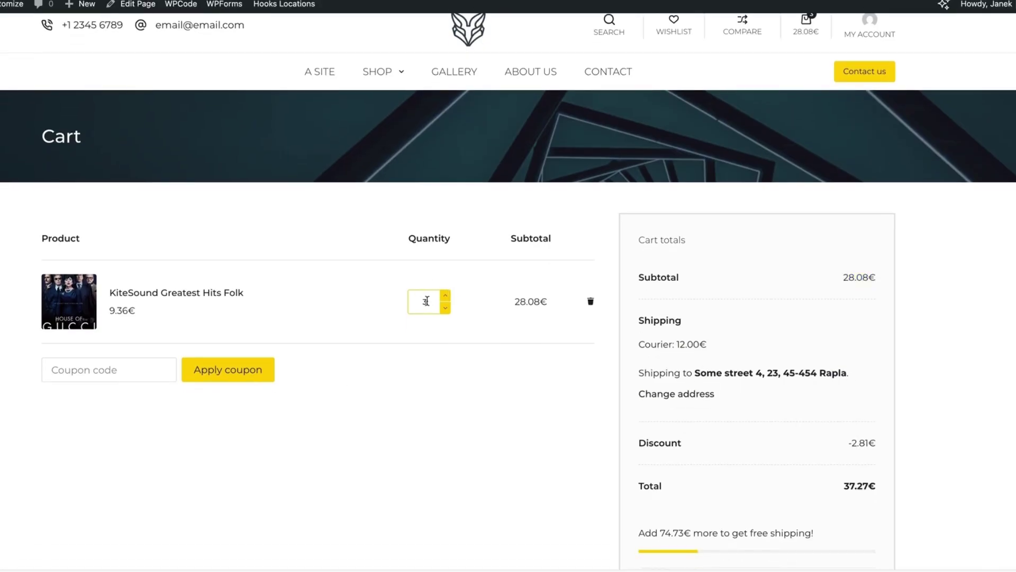
pyautogui.click(445, 294)
pyautogui.click(445, 294)
pyautogui.click(445, 295)
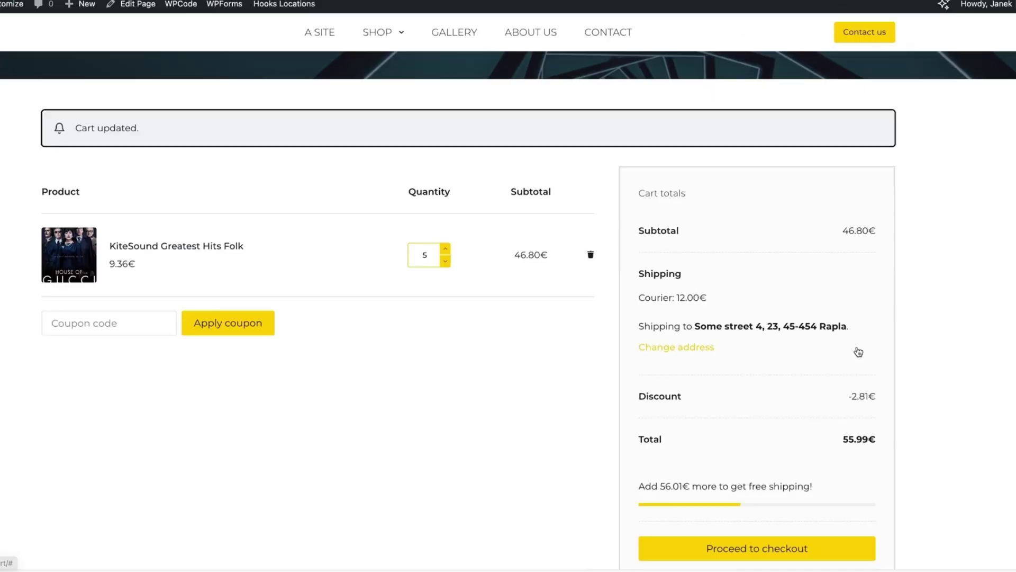
pyautogui.click(445, 264)
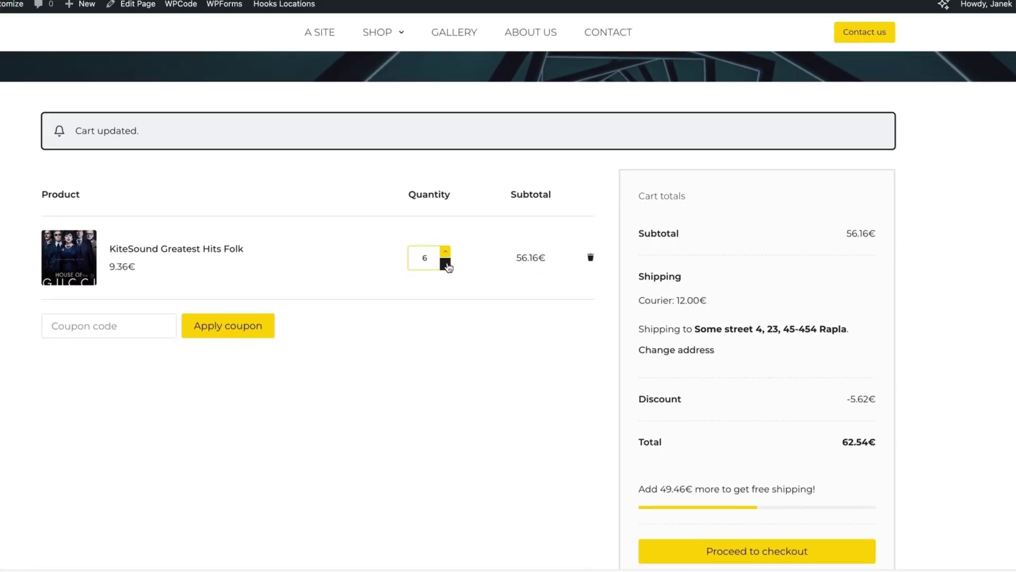
pyautogui.scroll(1, 898, 314)
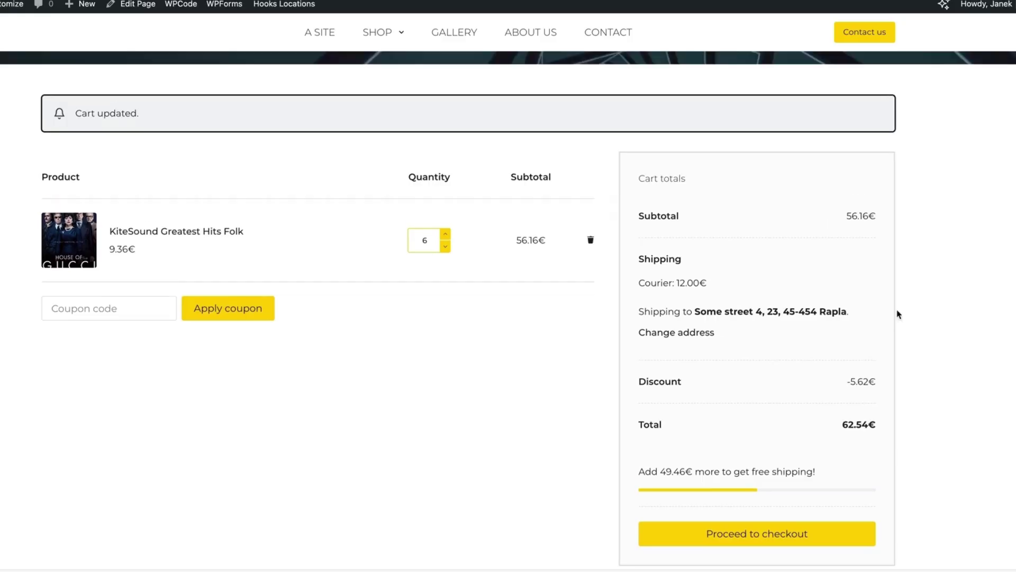
pyautogui.click(851, 225)
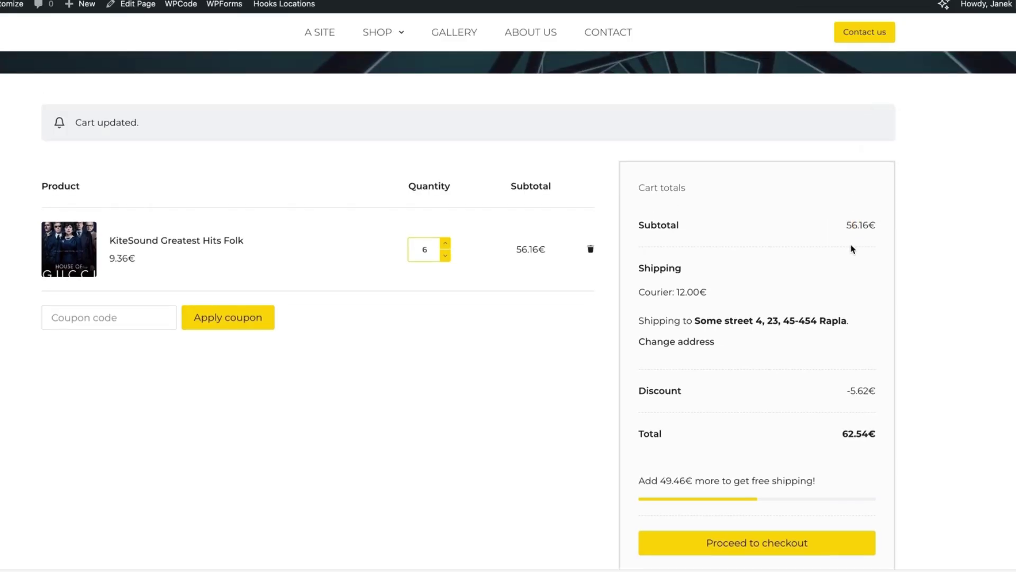
pyautogui.click(446, 255)
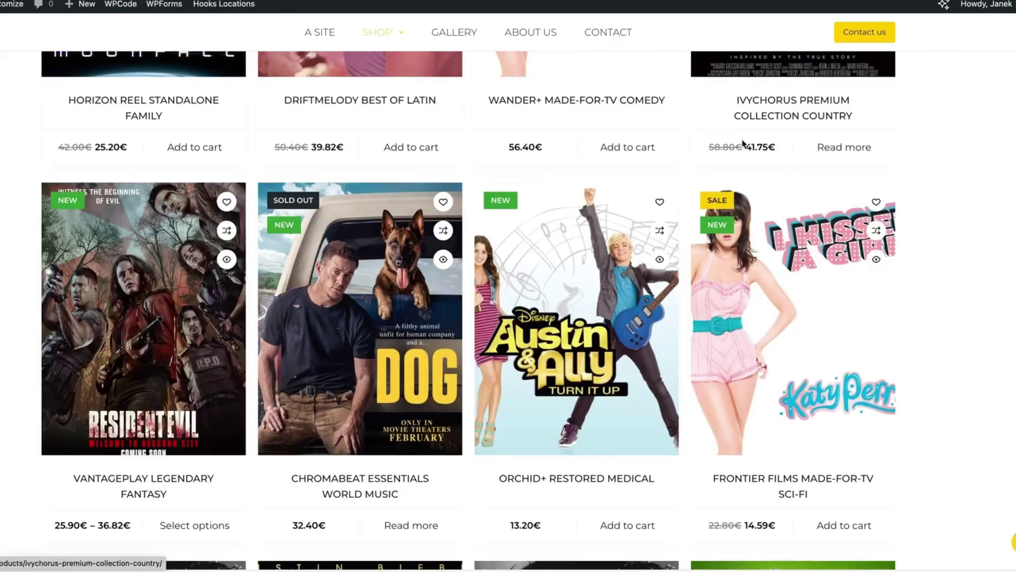
# Step: Add Wander+ Made-for-TV Comedy from the shop to the cart and view the cart
pyautogui.scroll(2, 660, 294)
pyautogui.click(628, 308)
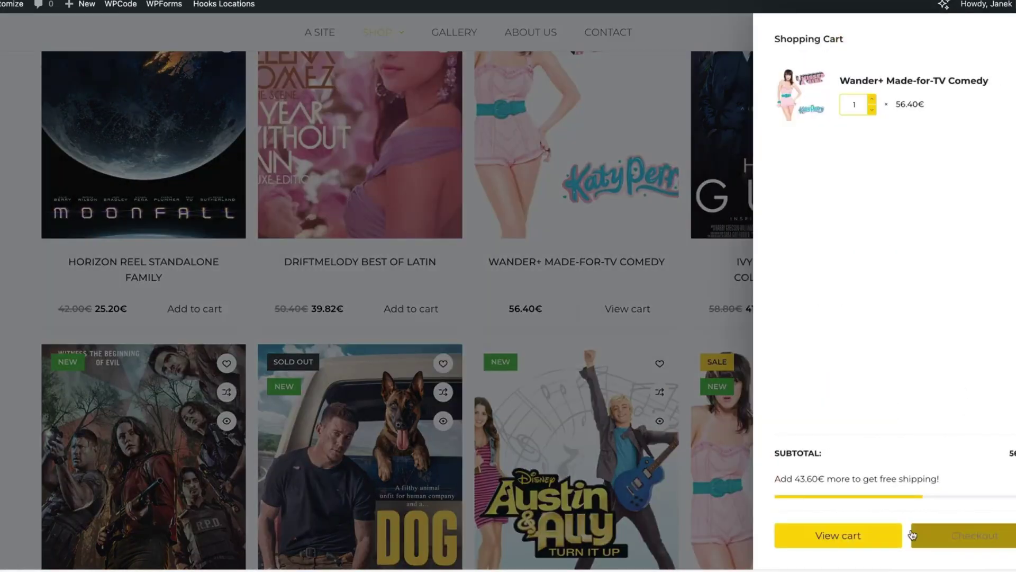
pyautogui.click(855, 535)
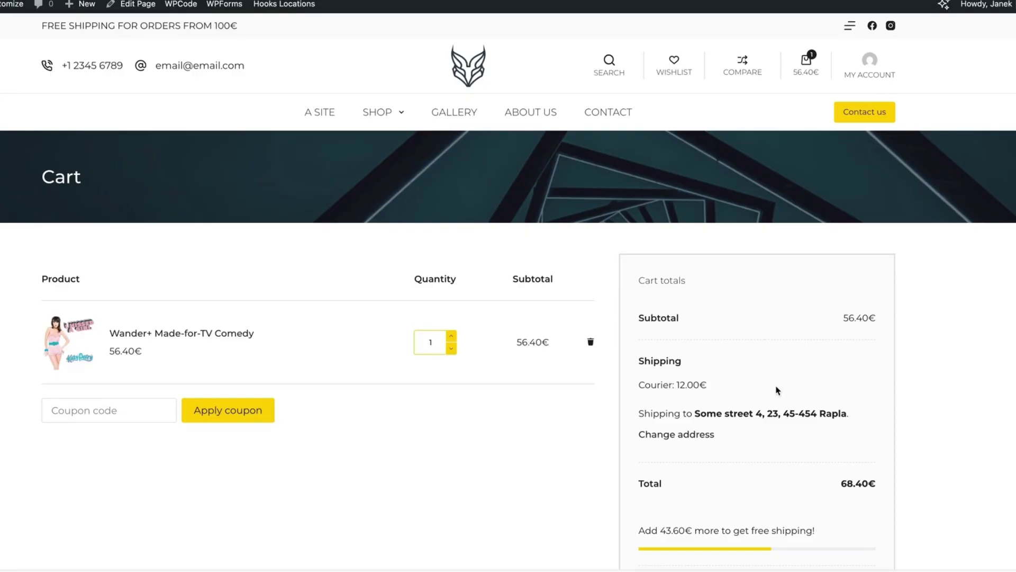
# Step: Test the recursive bundle discount on Wander+ Made-for-TV Comedy with quantities of 3, 6, 9 and 8
pyautogui.doubleClick(430, 342)
pyautogui.write('3')
pyautogui.press('Return')
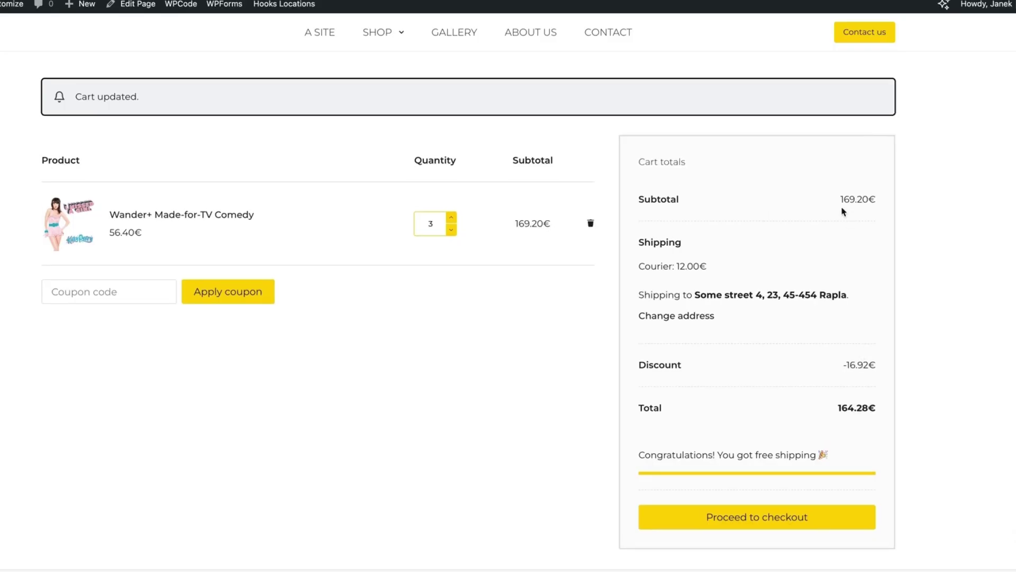
pyautogui.doubleClick(429, 222)
pyautogui.write('6')
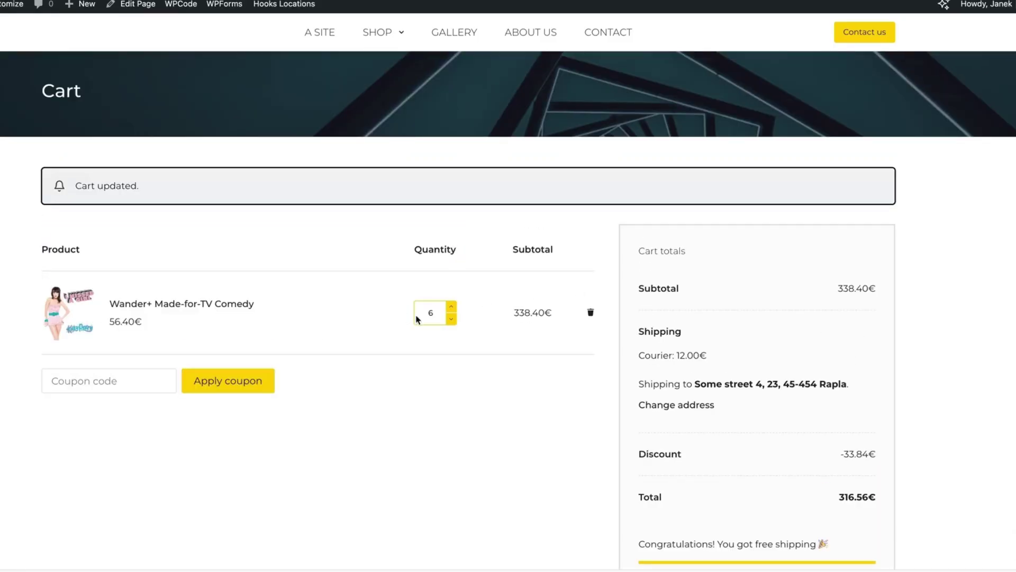
pyautogui.doubleClick(417, 316)
pyautogui.write('9')
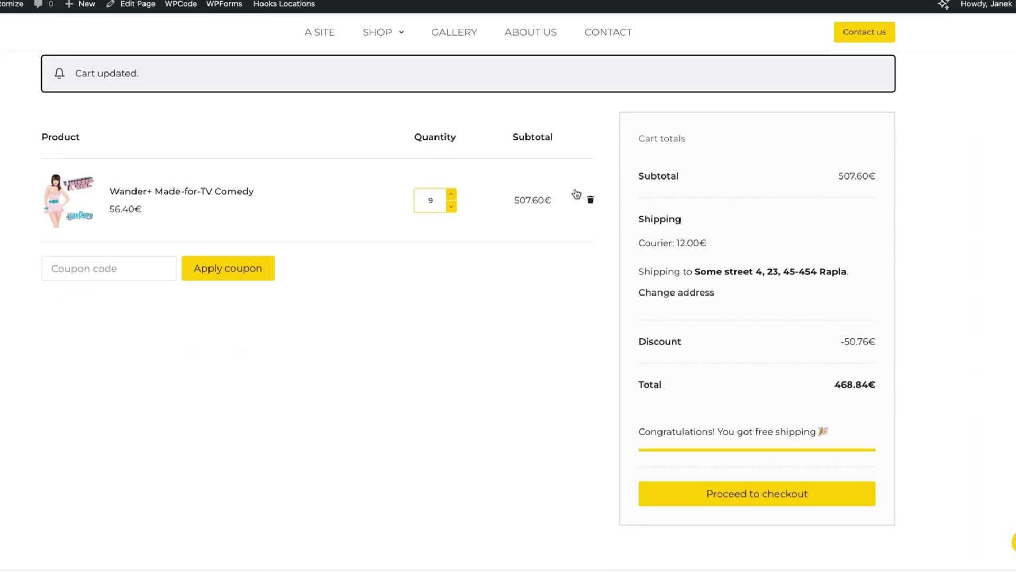
pyautogui.click(451, 207)
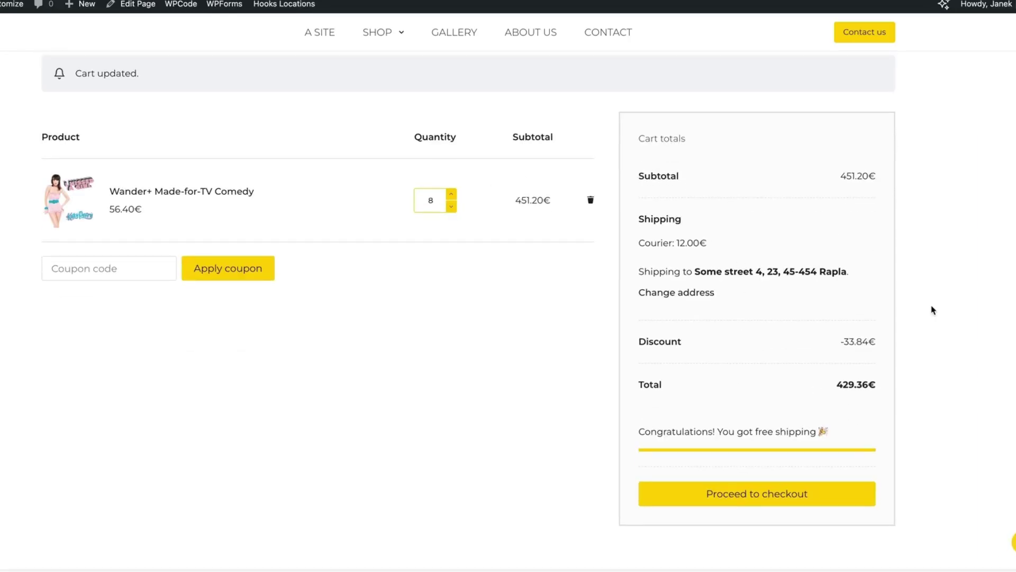
# Step: Review the bundle rule of the "10% off for bundles" campaign and disable the campaign
pyautogui.scroll(1, 905, 334)
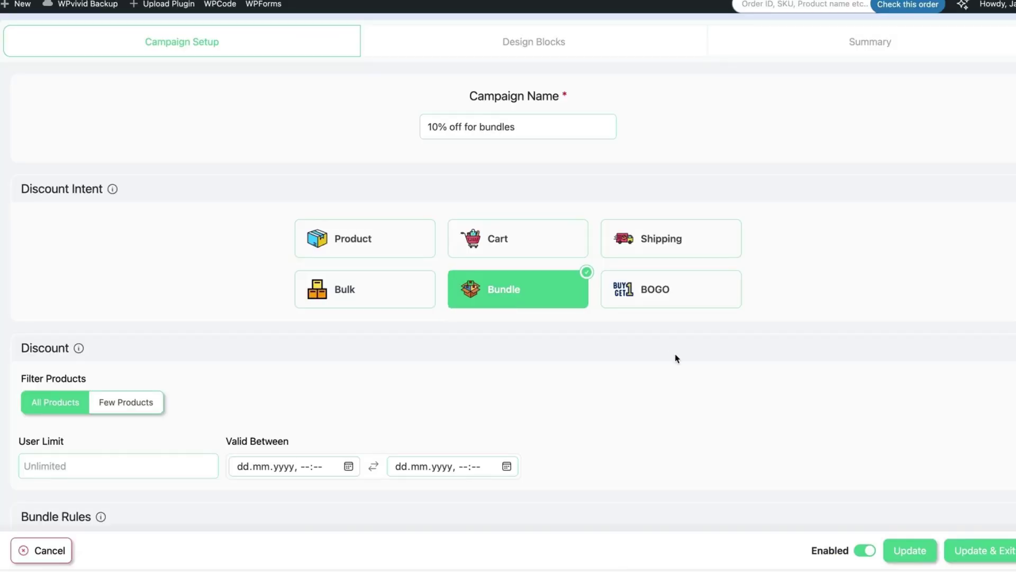
pyautogui.scroll(-3, 687, 376)
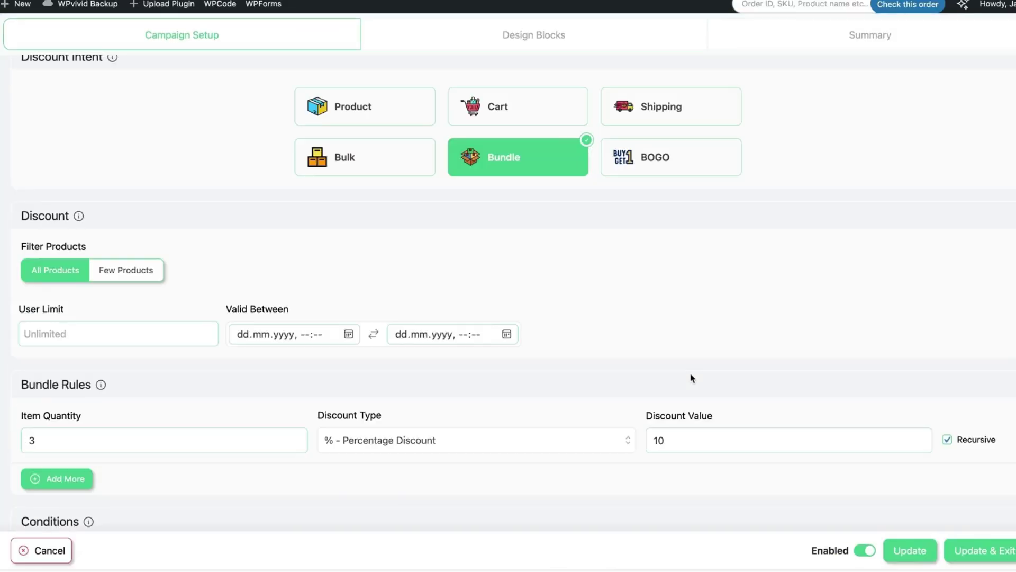
pyautogui.scroll(1, 519, 225)
pyautogui.scroll(-2, 868, 403)
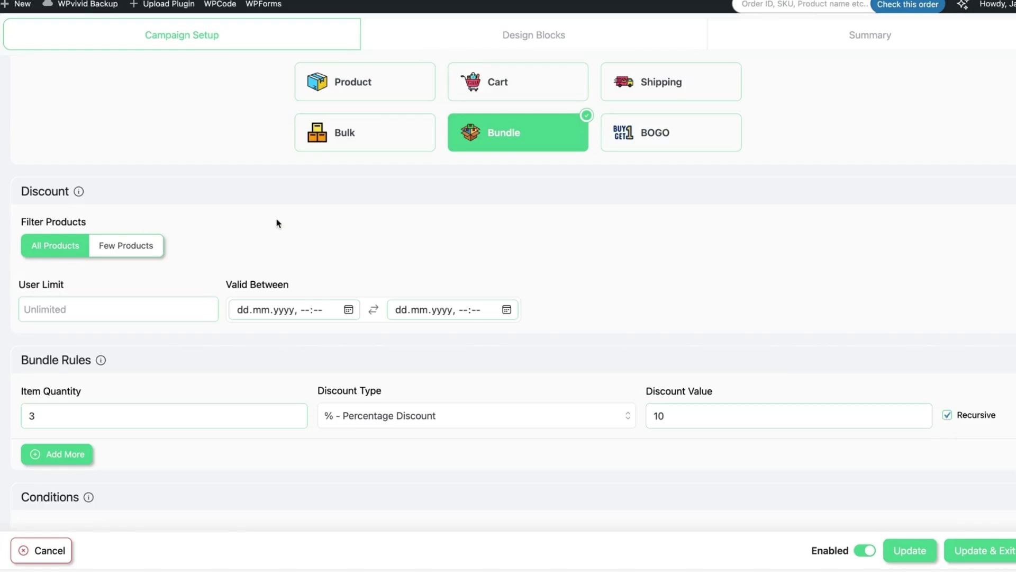
pyautogui.scroll(3, 555, 245)
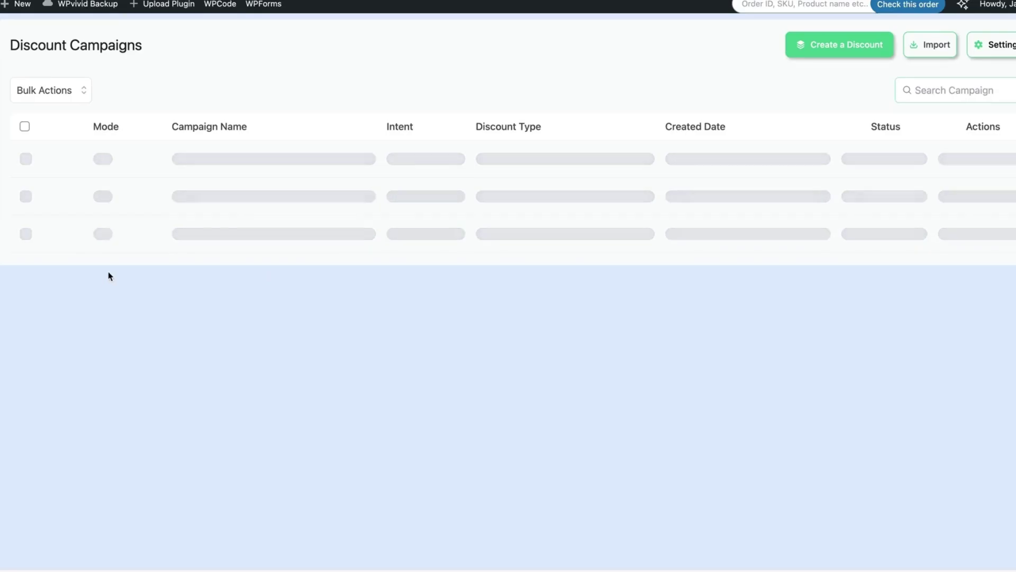
pyautogui.click(74, 254)
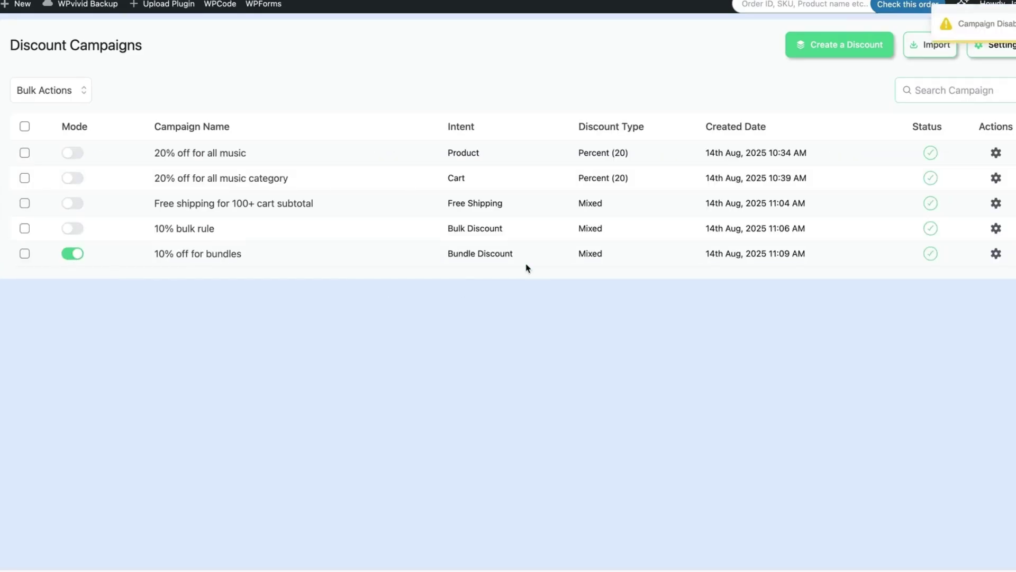
# Step: Create a new discount campaign named "BOGO" with the BOGO discount intent
pyautogui.click(835, 47)
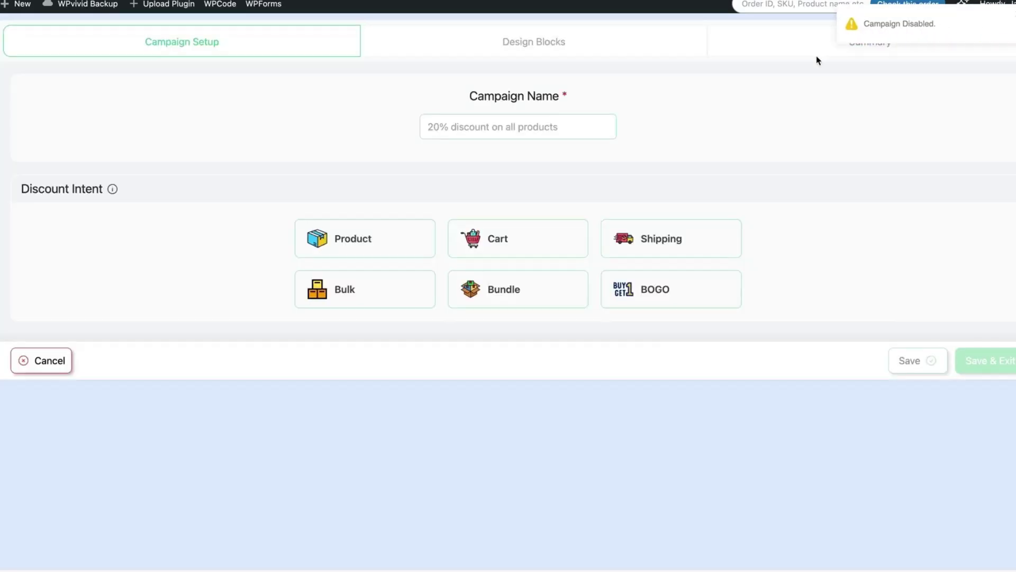
pyautogui.click(677, 299)
pyautogui.scroll(-3, 554, 287)
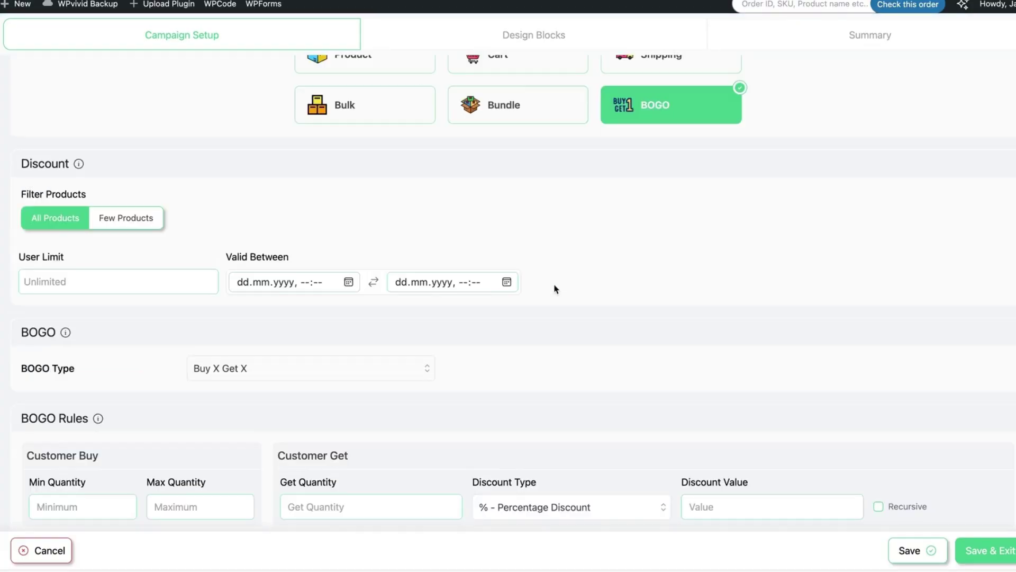
pyautogui.scroll(3, 553, 288)
pyautogui.click(517, 127)
pyautogui.write('BOGo')
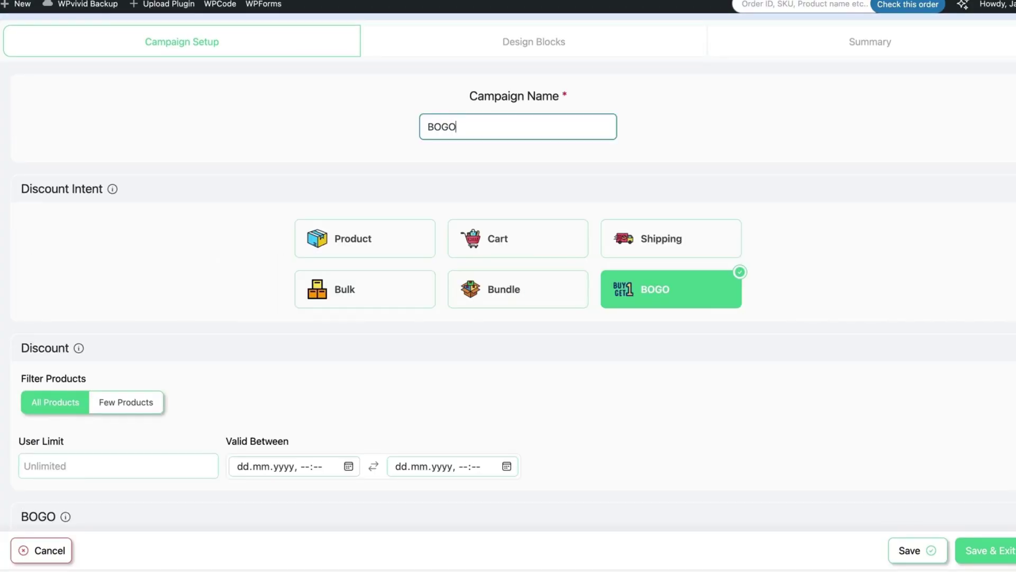
# Step: Set the Buy X Get X rule to a minimum purchase of 3 with a get quantity of 1 as Free Items
pyautogui.scroll(-8, 470, 222)
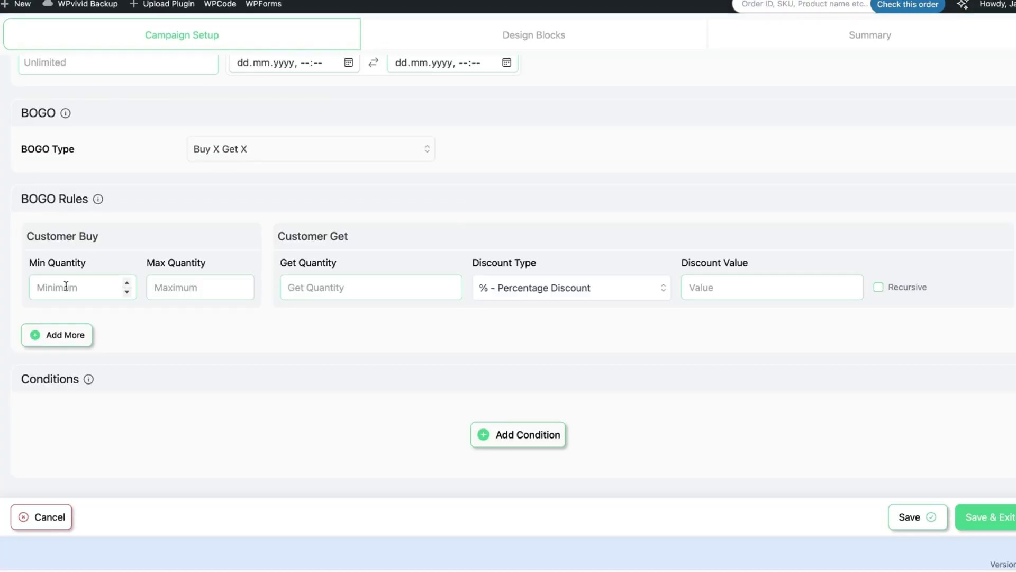
pyautogui.click(66, 286)
pyautogui.write('3')
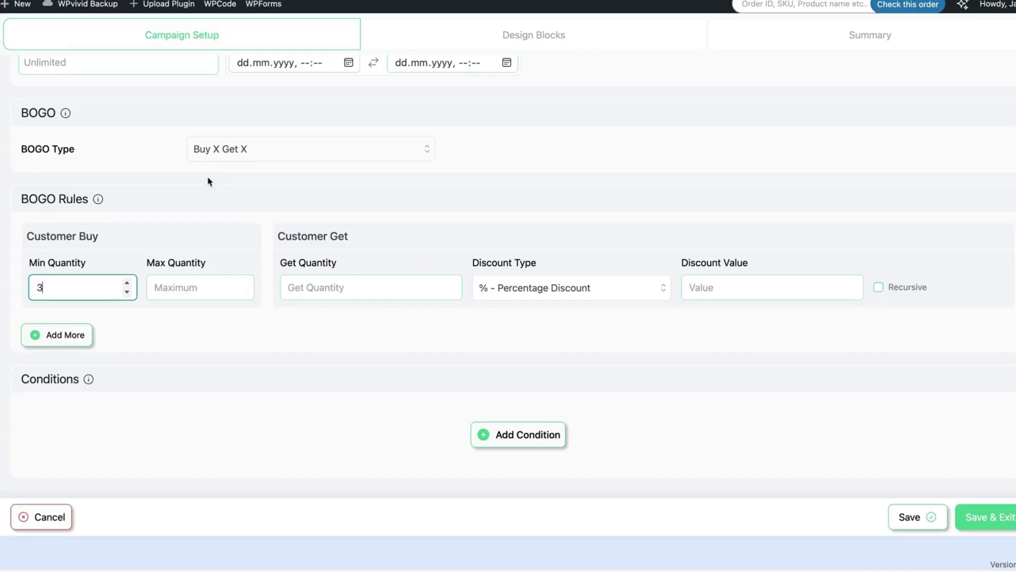
pyautogui.click(582, 293)
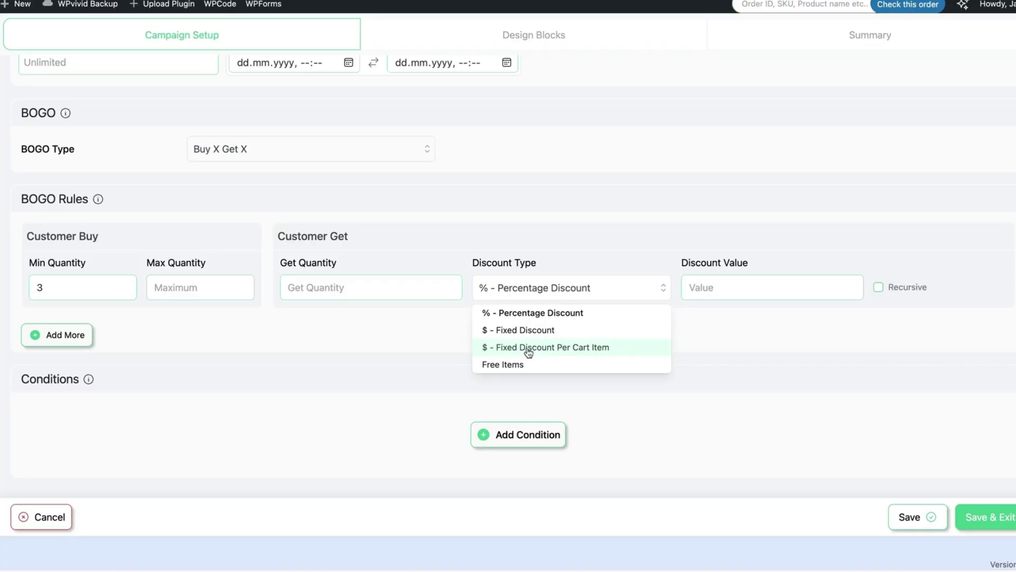
pyautogui.click(512, 364)
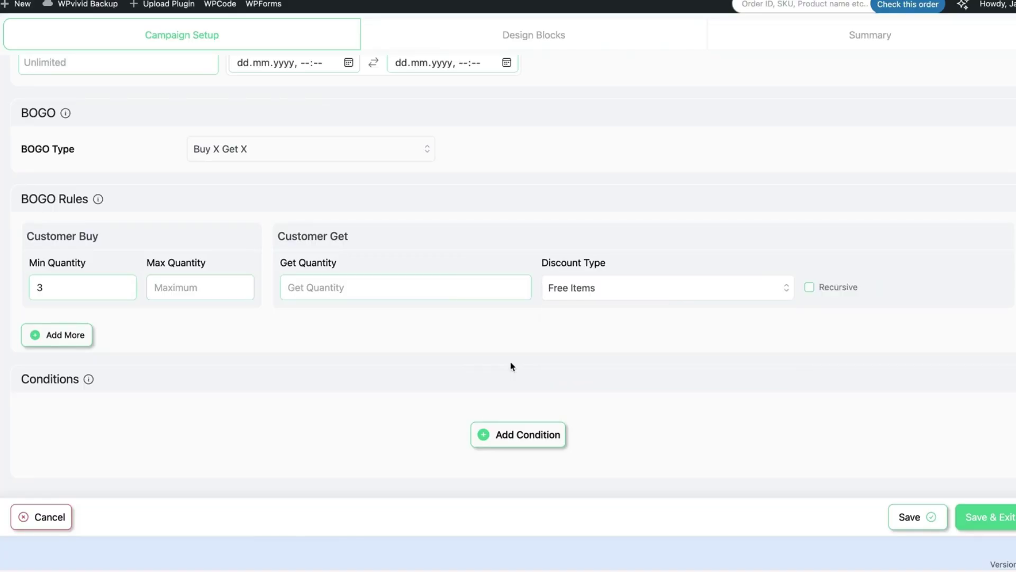
pyautogui.click(352, 286)
pyautogui.write('1')
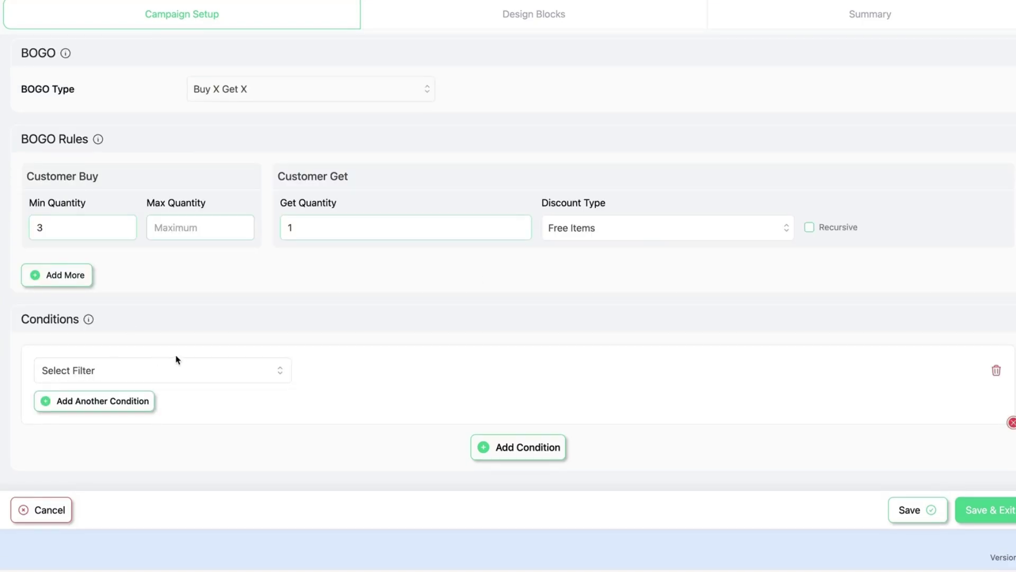
# Step: Limit the BOGO campaign to the product Horizon Reel Standalone Family
pyautogui.scroll(5, 277, 297)
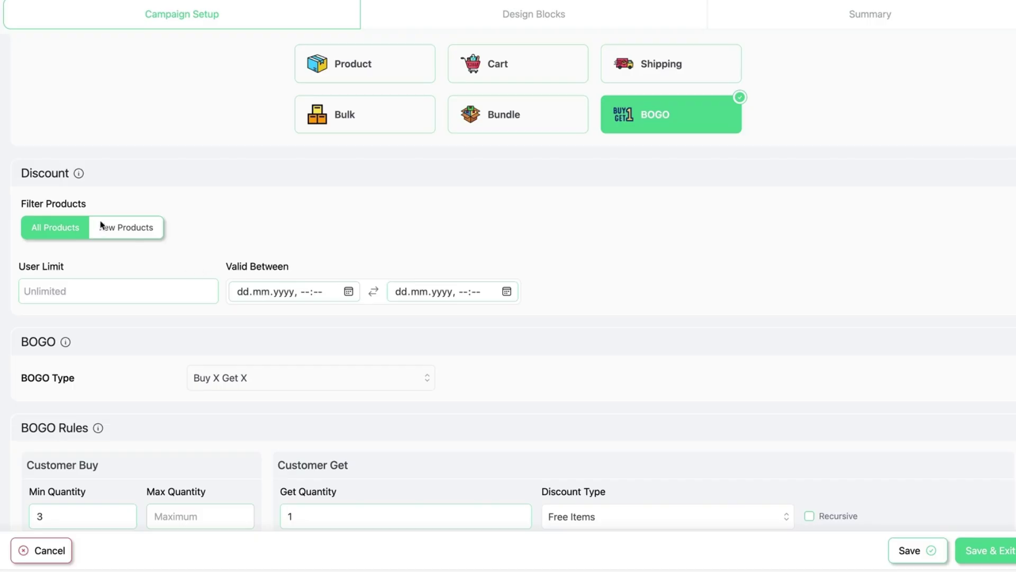
pyautogui.click(146, 231)
pyautogui.click(78, 269)
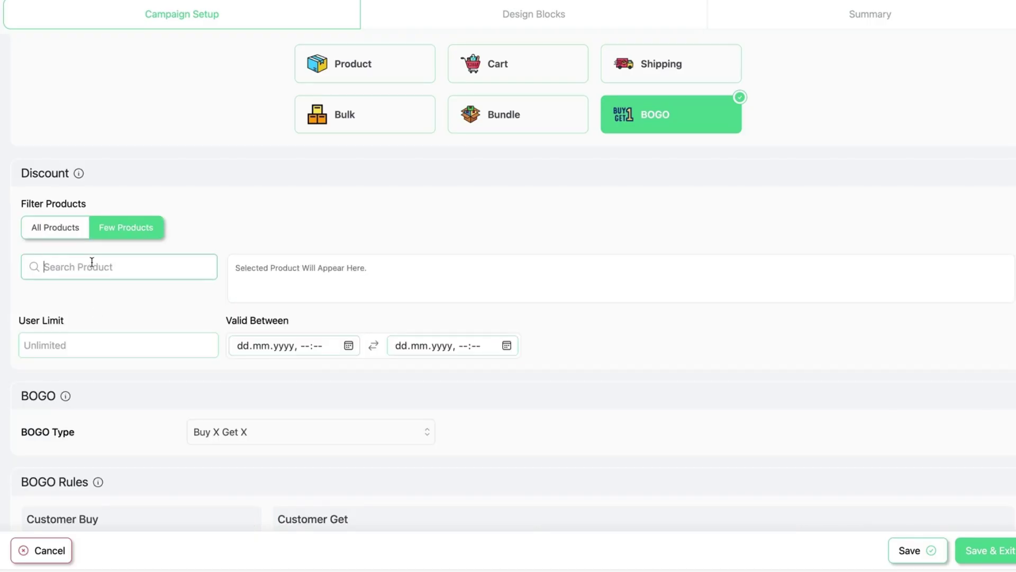
pyautogui.write('horizon reel')
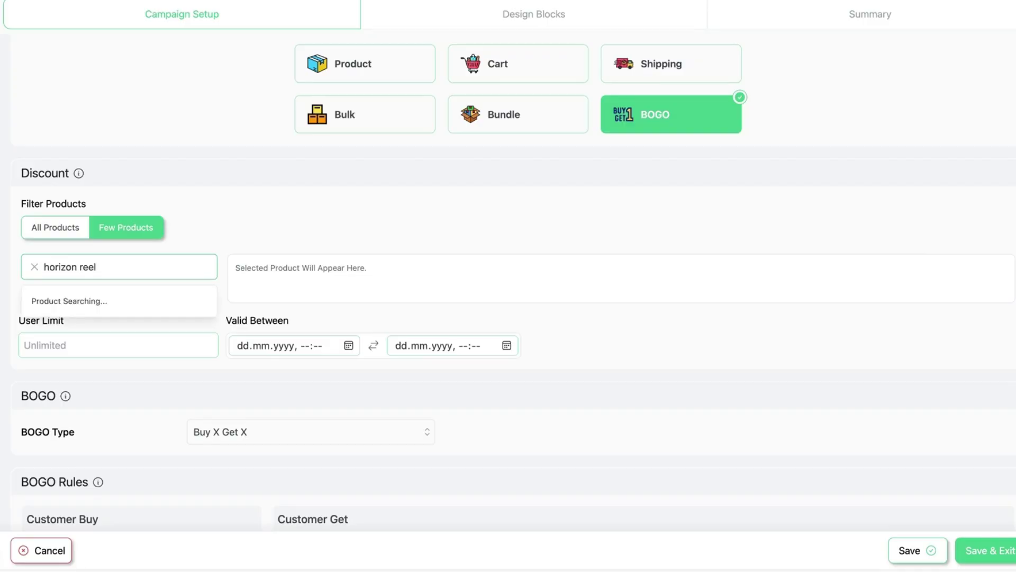
pyautogui.click(56, 340)
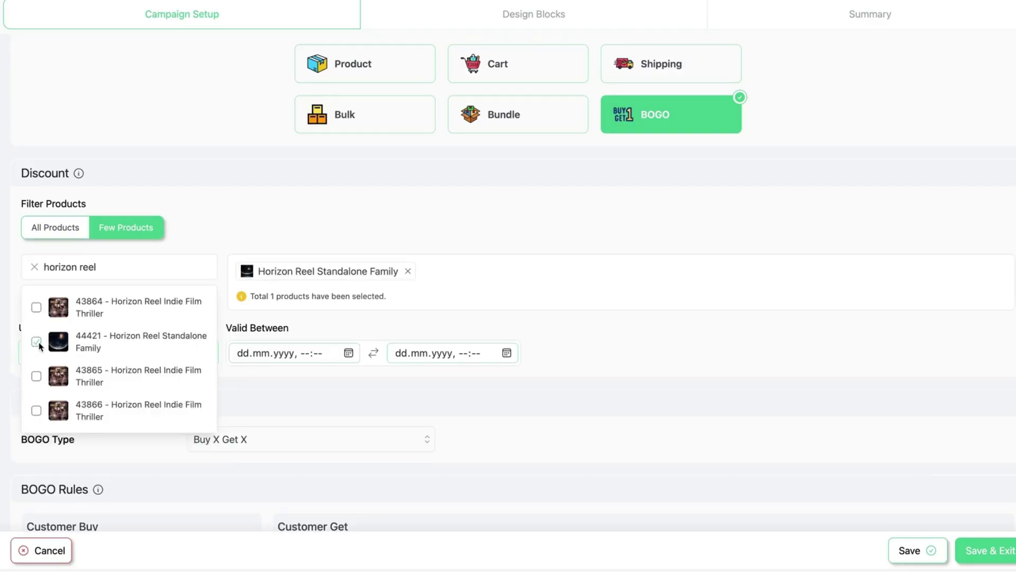
pyautogui.click(672, 350)
# Step: Check the product filter and BOGO rule settings and save the BOGO campaign
pyautogui.scroll(-1, 675, 353)
pyautogui.scroll(-2, 676, 353)
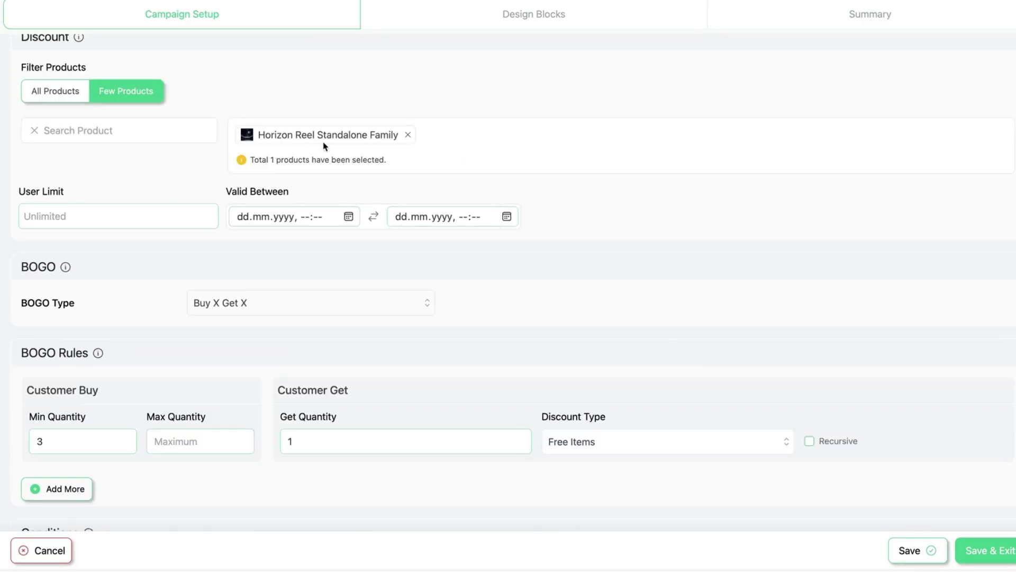
pyautogui.scroll(-1, 289, 128)
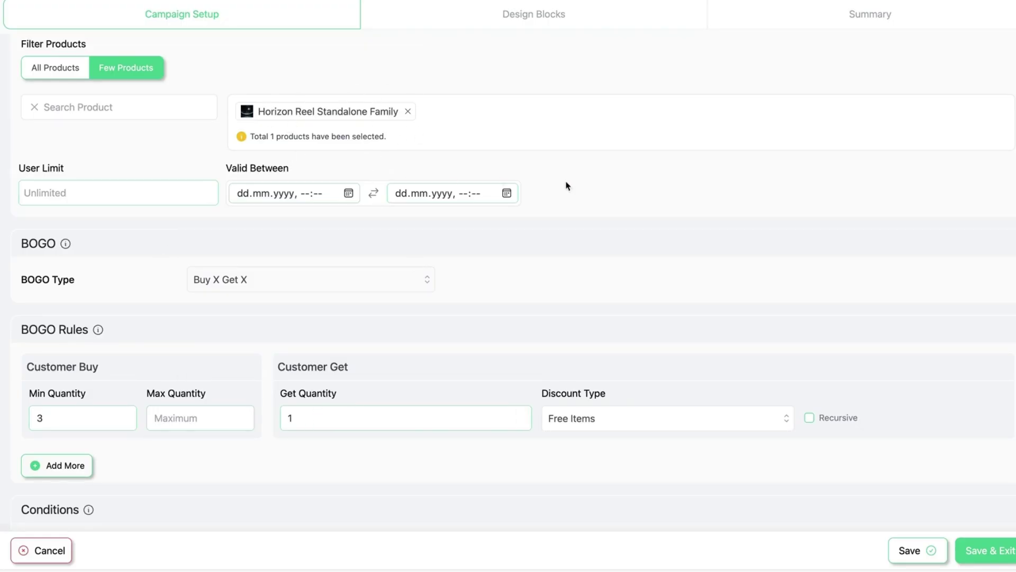
pyautogui.scroll(3, 744, 214)
pyautogui.scroll(2, 742, 212)
pyautogui.scroll(-8, 742, 211)
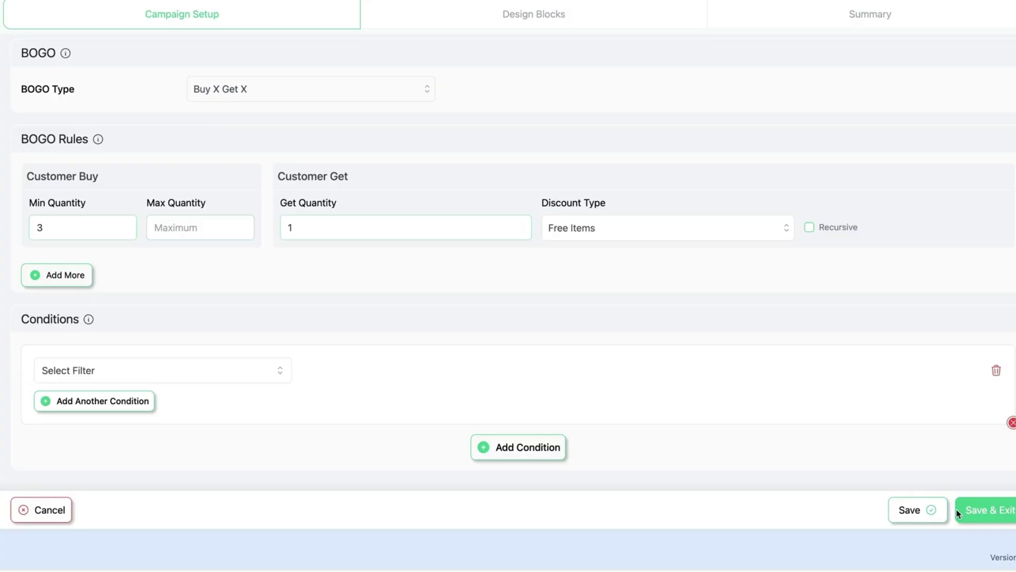
pyautogui.click(915, 511)
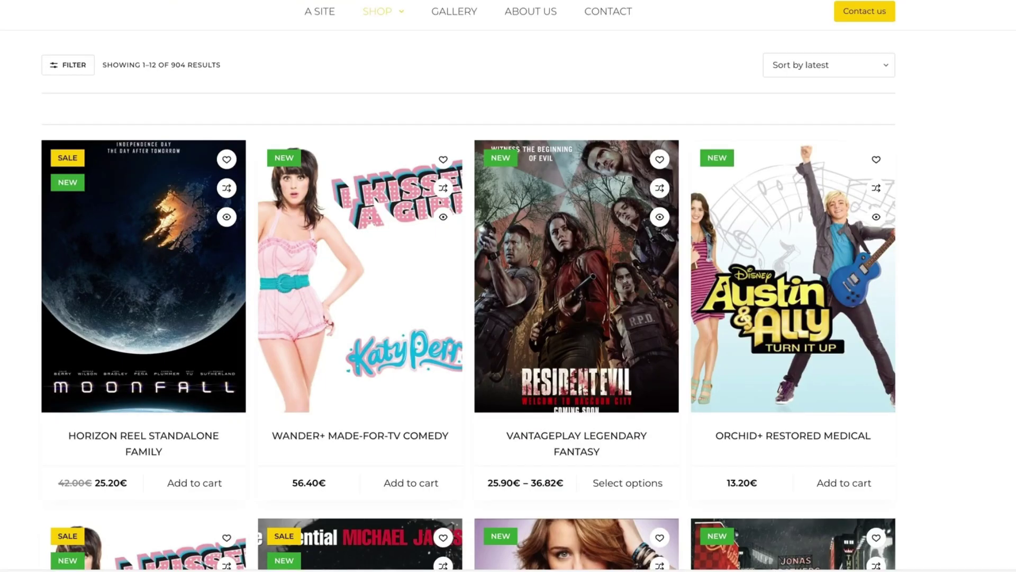
# Step: Add Horizon Reel Standalone Family from the shop to the cart and remove Wander+ Made-for-TV Comedy from the cart
pyautogui.click(194, 482)
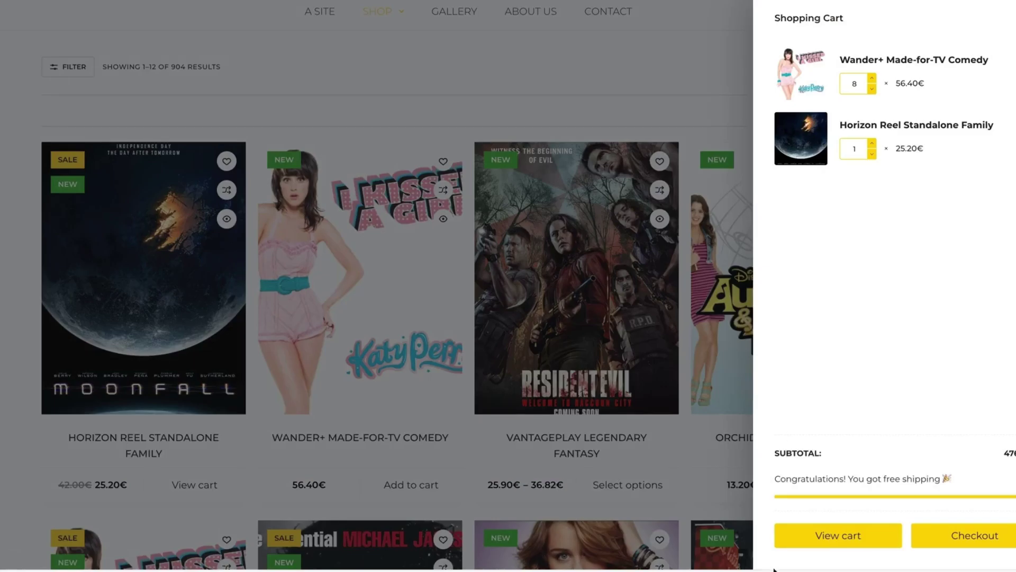
pyautogui.click(817, 544)
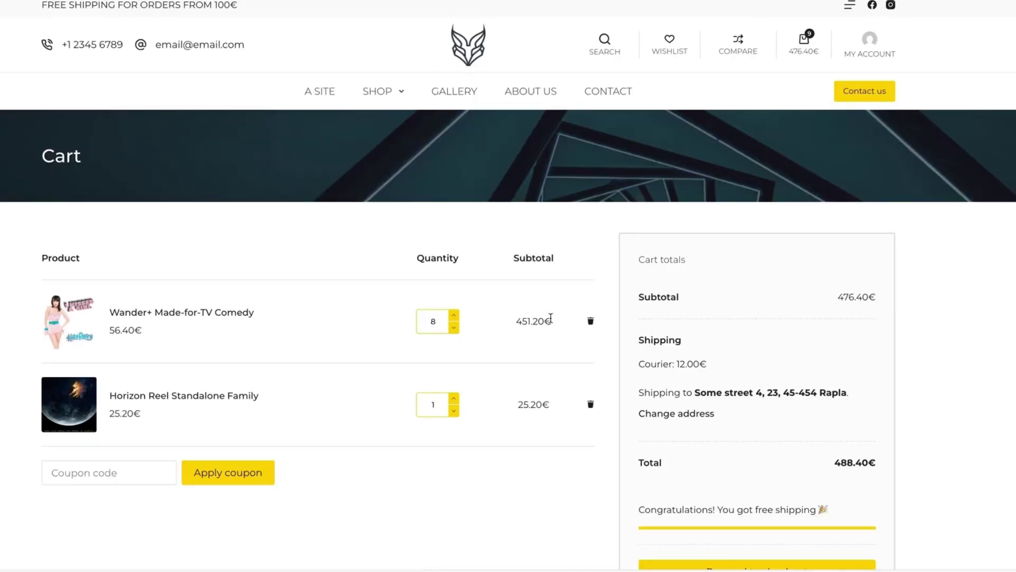
pyautogui.click(591, 321)
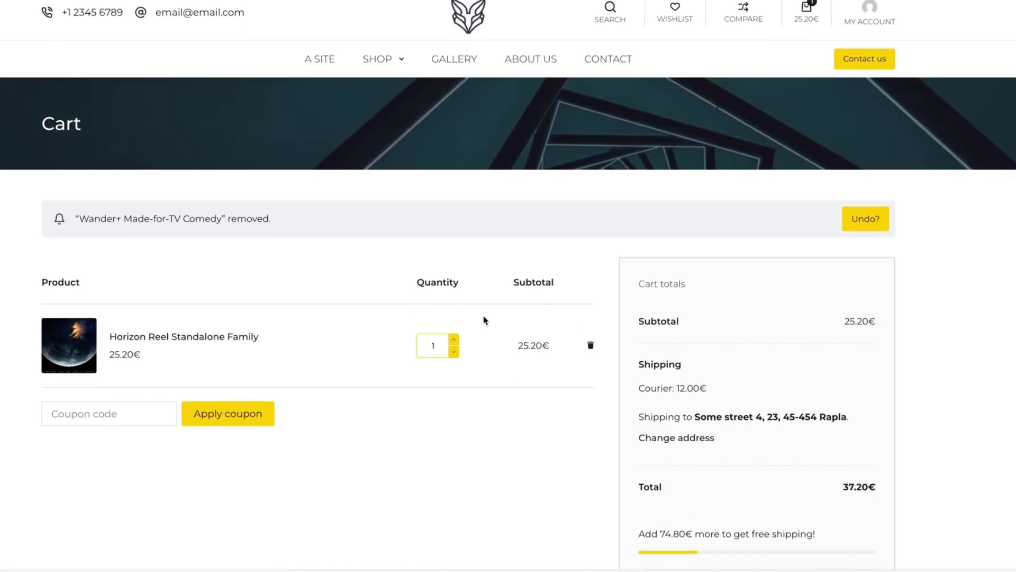
# Step: Test the Buy X Get X offer by raising the Horizon Reel Standalone Family quantity to 3 in the cart
pyautogui.scroll(2, 794, 370)
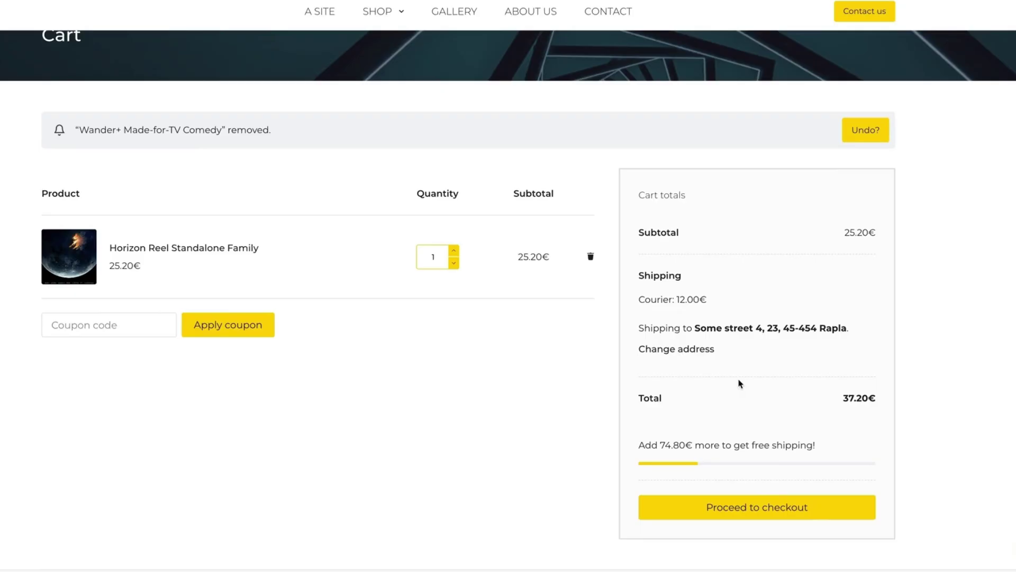
pyautogui.click(454, 253)
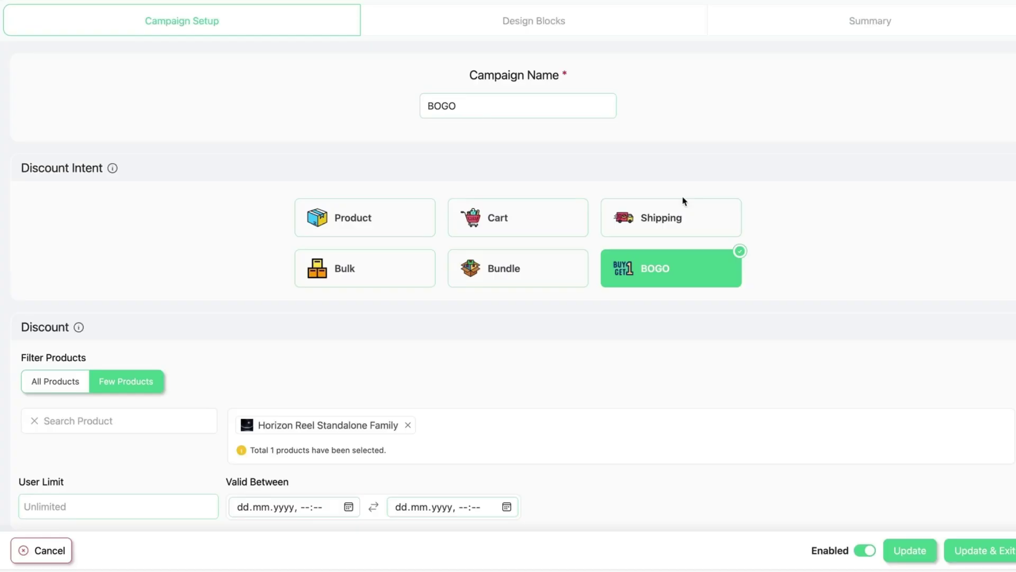
# Step: Change the BOGO campaign's type to Buy X Get Y (Products)
pyautogui.scroll(-5, 683, 200)
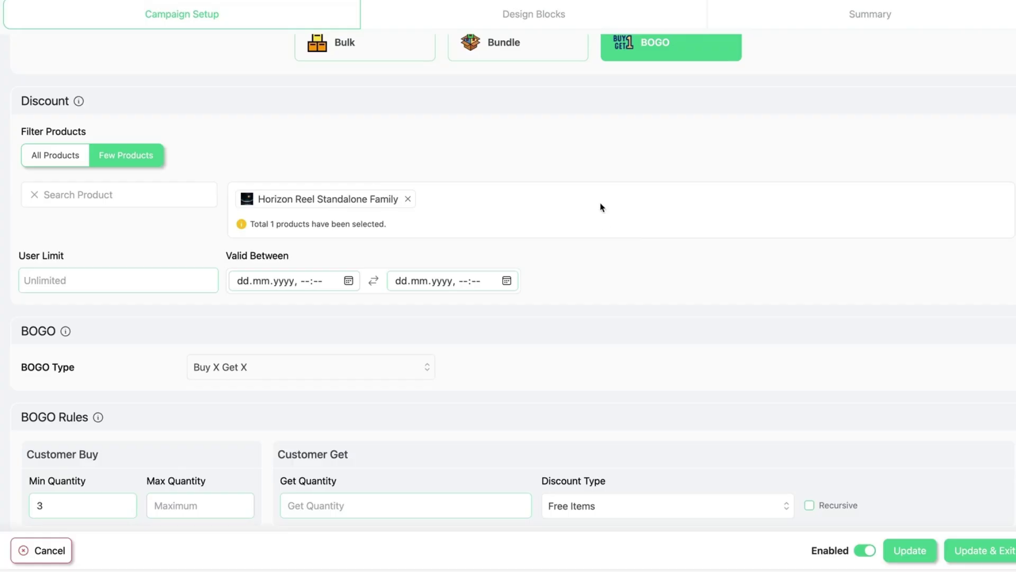
pyautogui.scroll(-1, 405, 242)
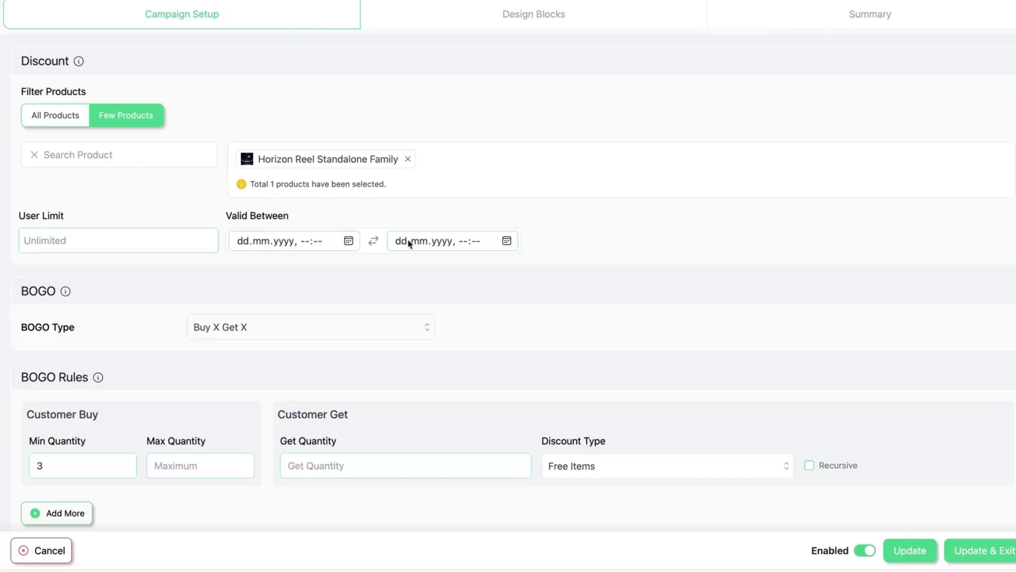
pyautogui.scroll(-2, 322, 325)
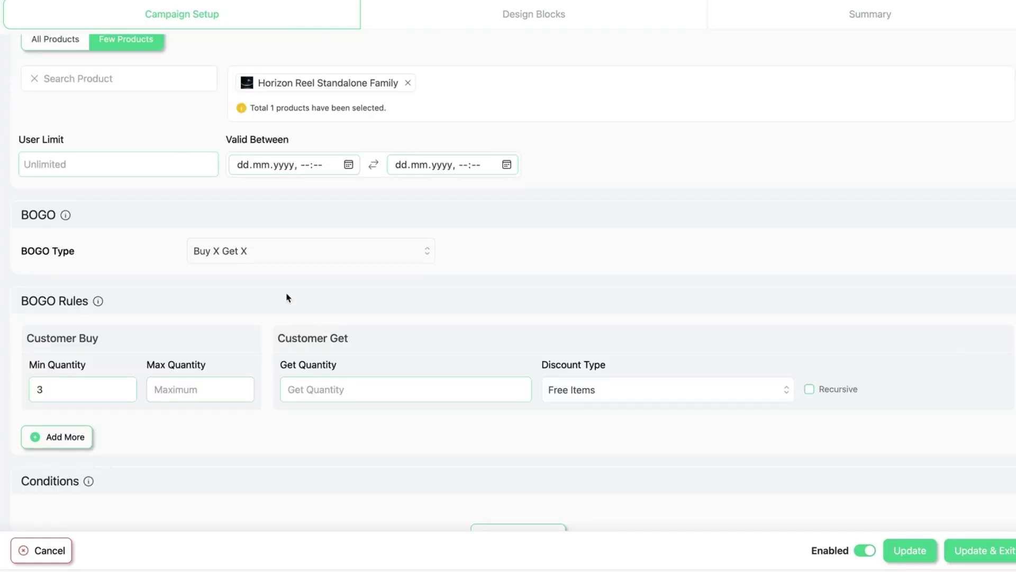
pyautogui.click(233, 259)
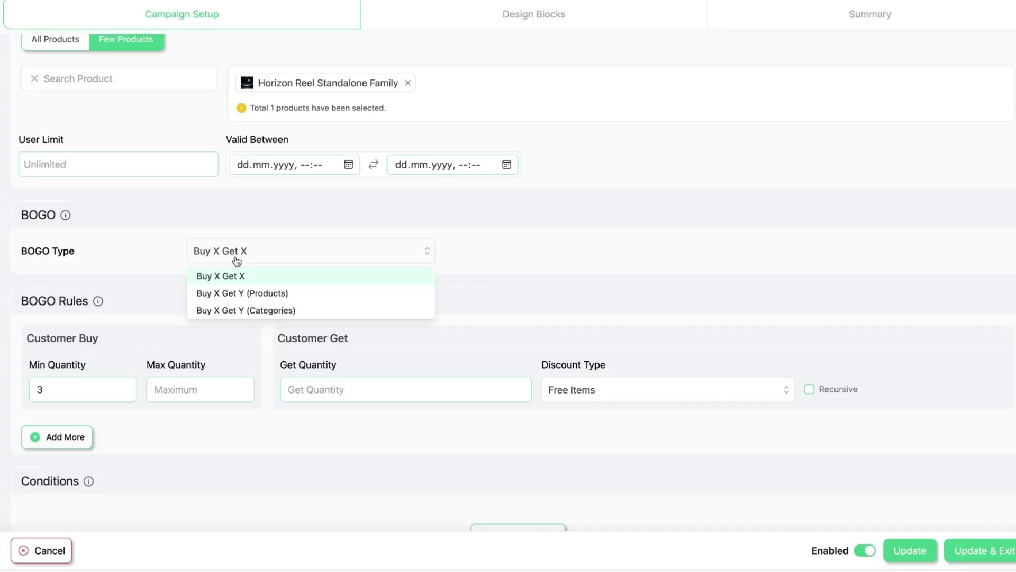
pyautogui.click(225, 298)
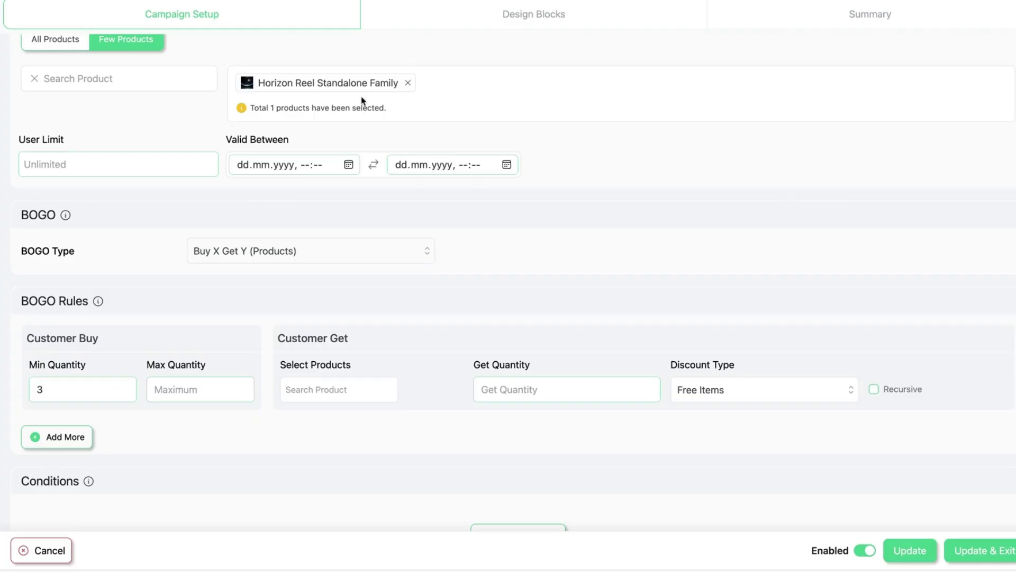
# Step: Set the BOGO rule to give 2 free units of ChromaBeat Essentials World Music and update the campaign
pyautogui.click(313, 392)
pyautogui.write('c')
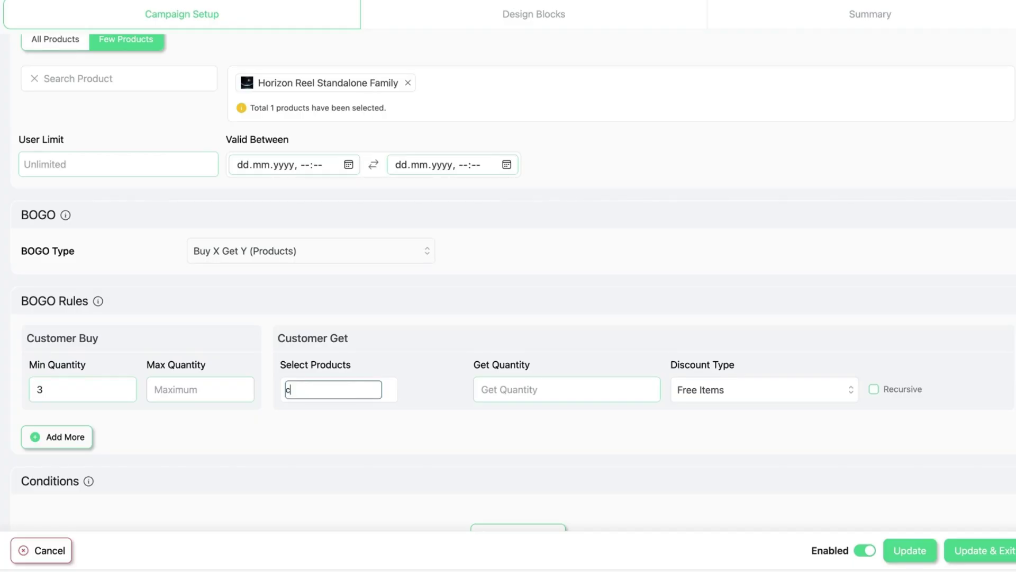
pyautogui.write('hromabeat')
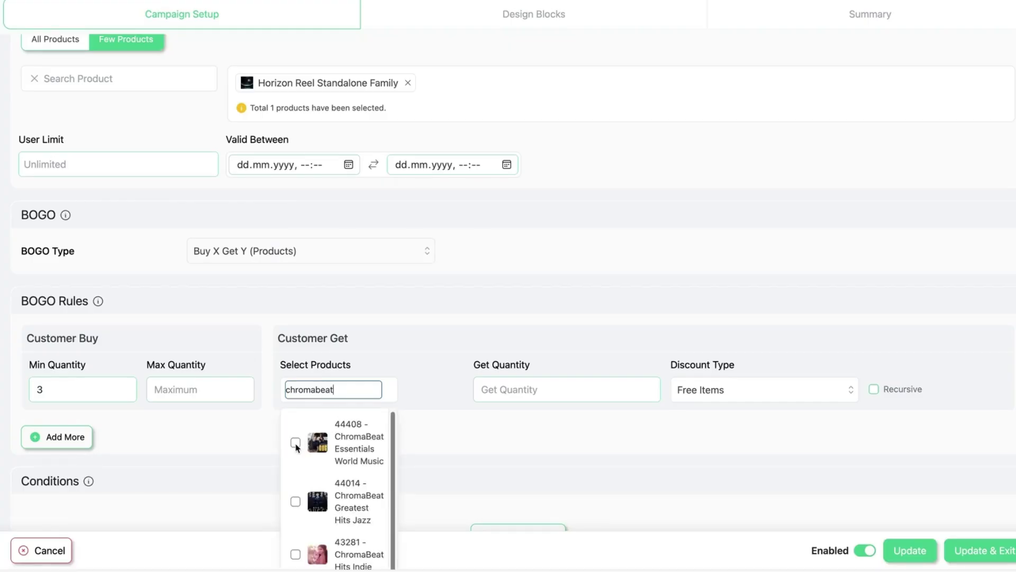
pyautogui.click(295, 443)
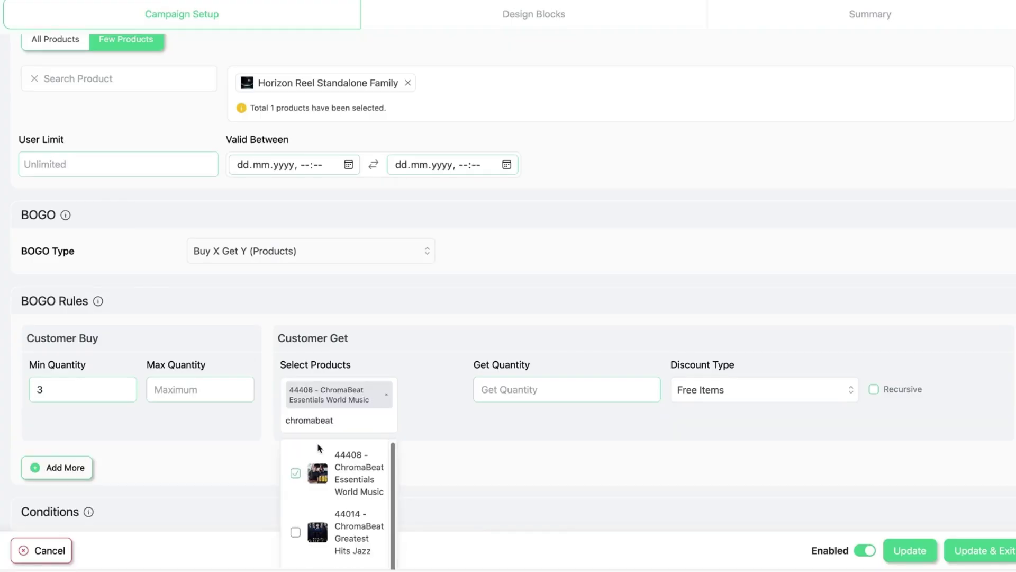
pyautogui.click(516, 389)
pyautogui.write('2')
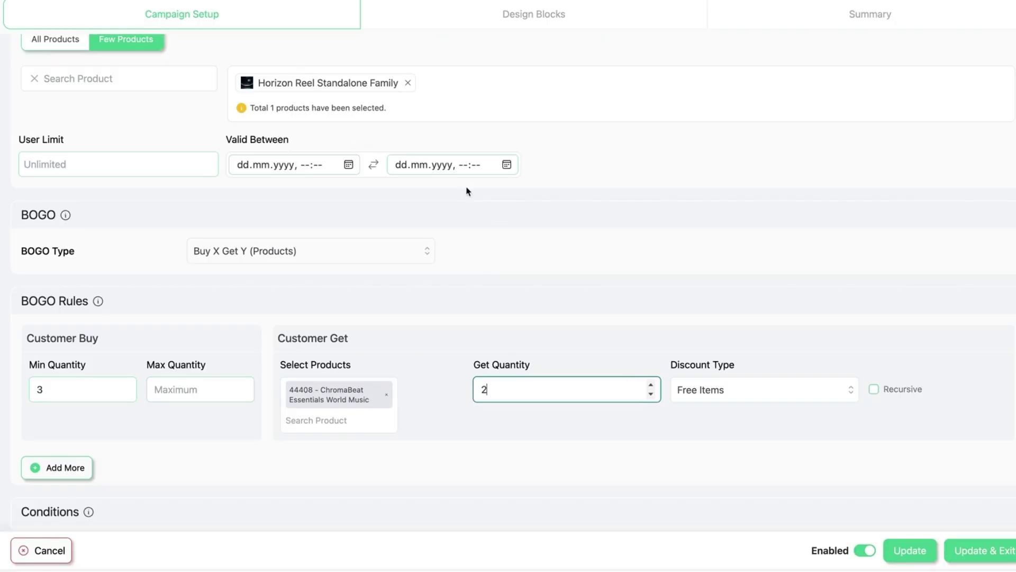
pyautogui.scroll(-2, 847, 450)
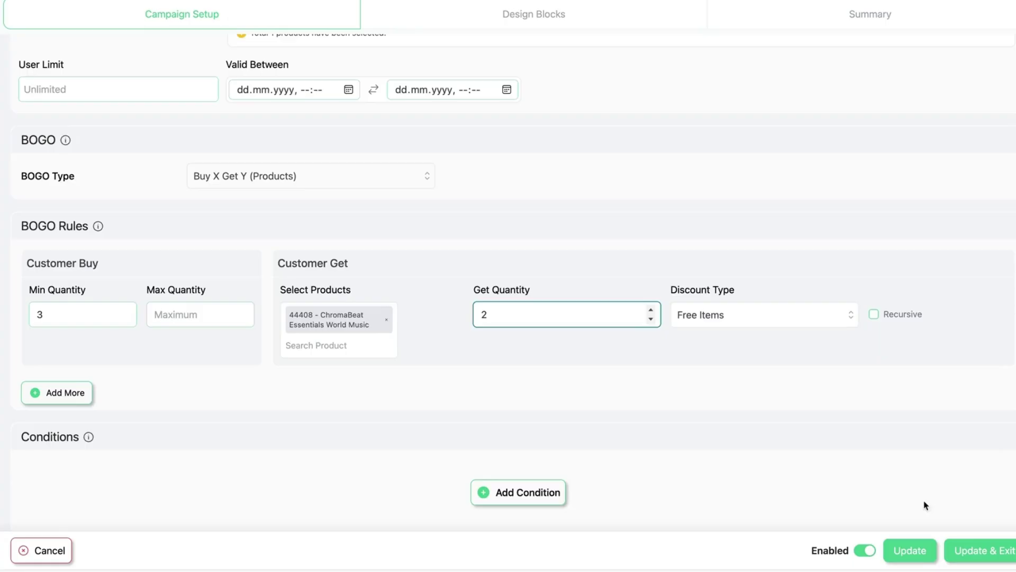
pyautogui.click(909, 551)
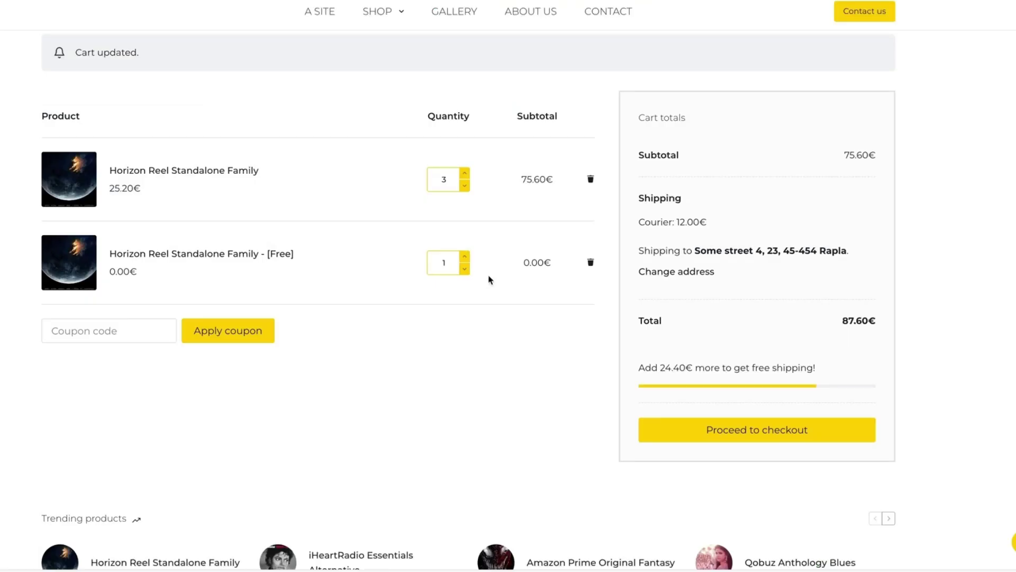
# Step: Lower the quantity of the paid Horizon Reel Standalone Family item in the cart to retest the BOGO offer
pyautogui.click(465, 186)
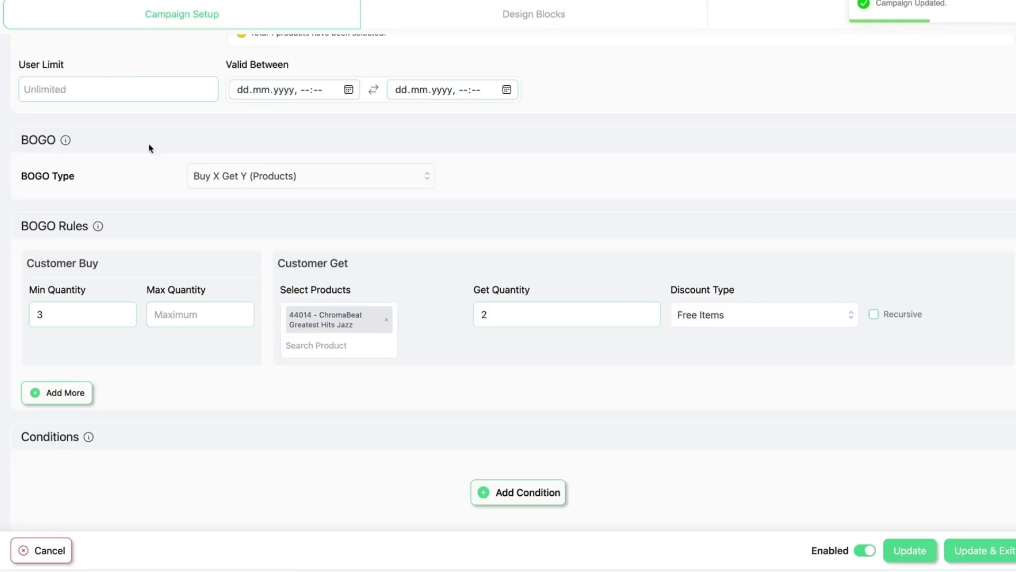
# Step: Look over the Disco plugin's page in the WordPress plugin directory
pyautogui.scroll(8, 621, 302)
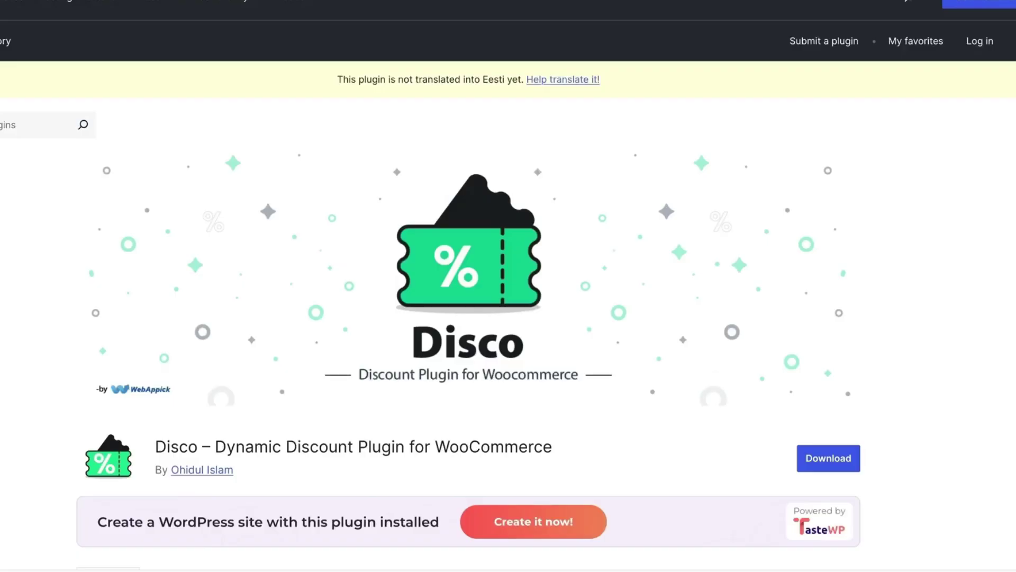
pyautogui.scroll(-6, 254, 44)
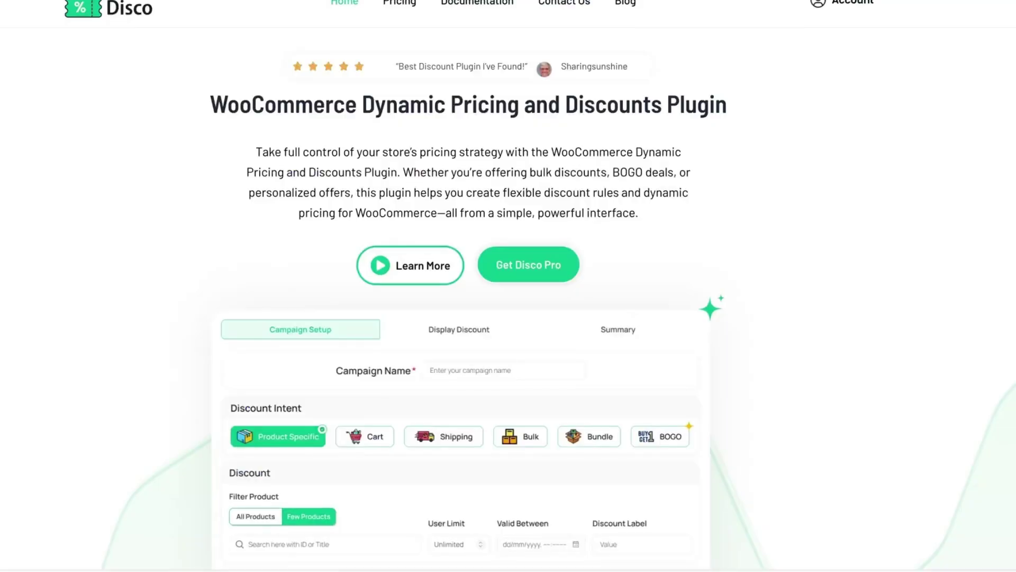